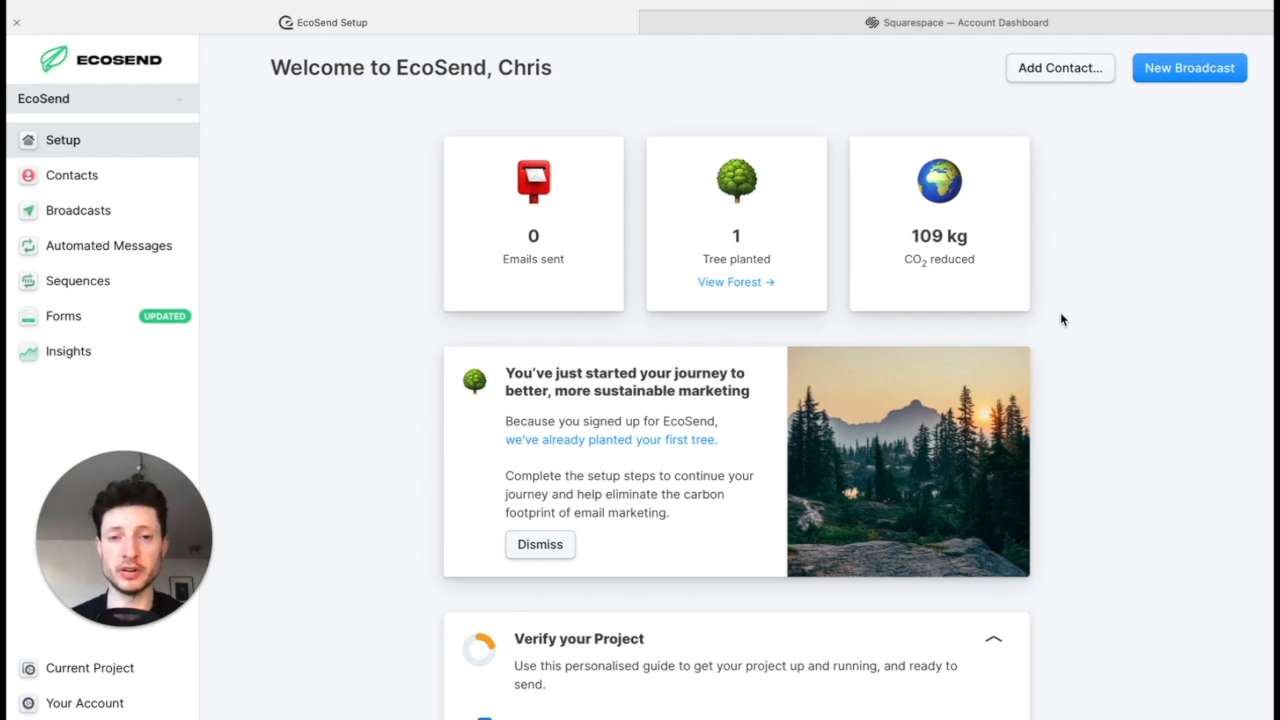
Step: Add a new contact list in the project's contact settings, named Newsletter with the description "EcoSend Weekly Newsletter"
left_click(145, 675)
left_click(333, 233)
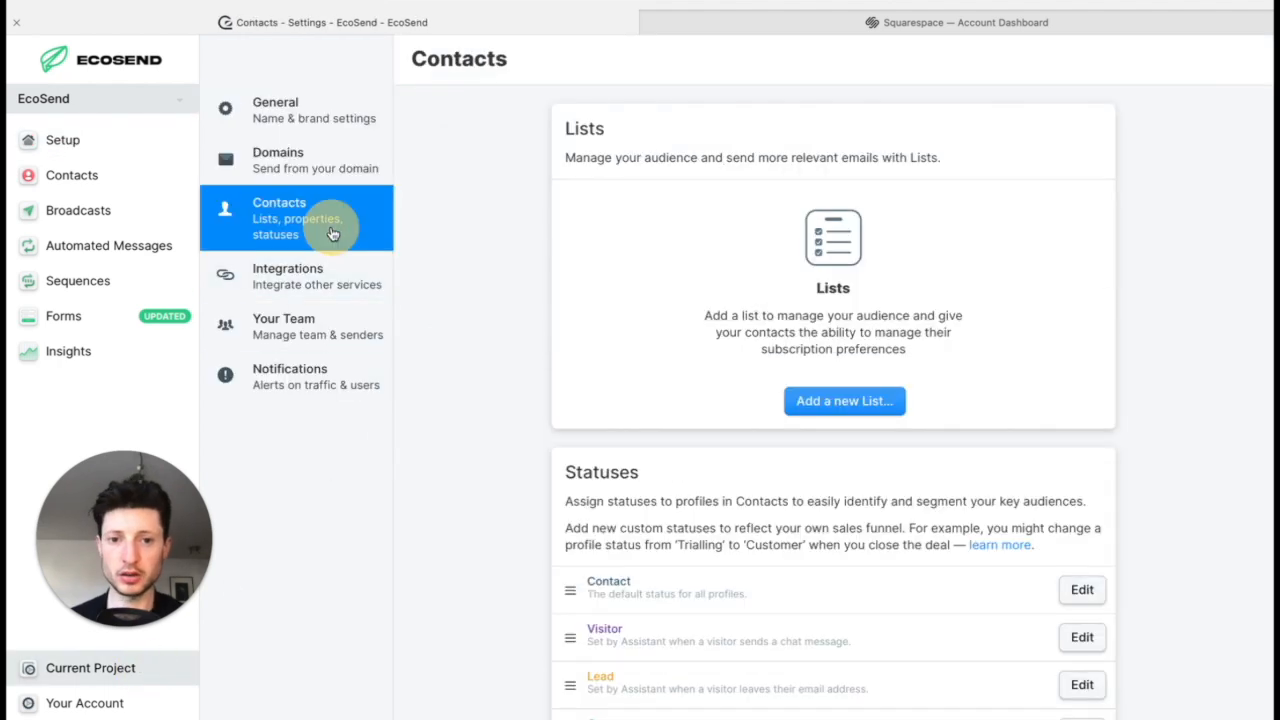
left_click(882, 404)
left_click(729, 171)
type("Newsletter")
key("Tab")
type("EcoSend Weekly Newsletter")
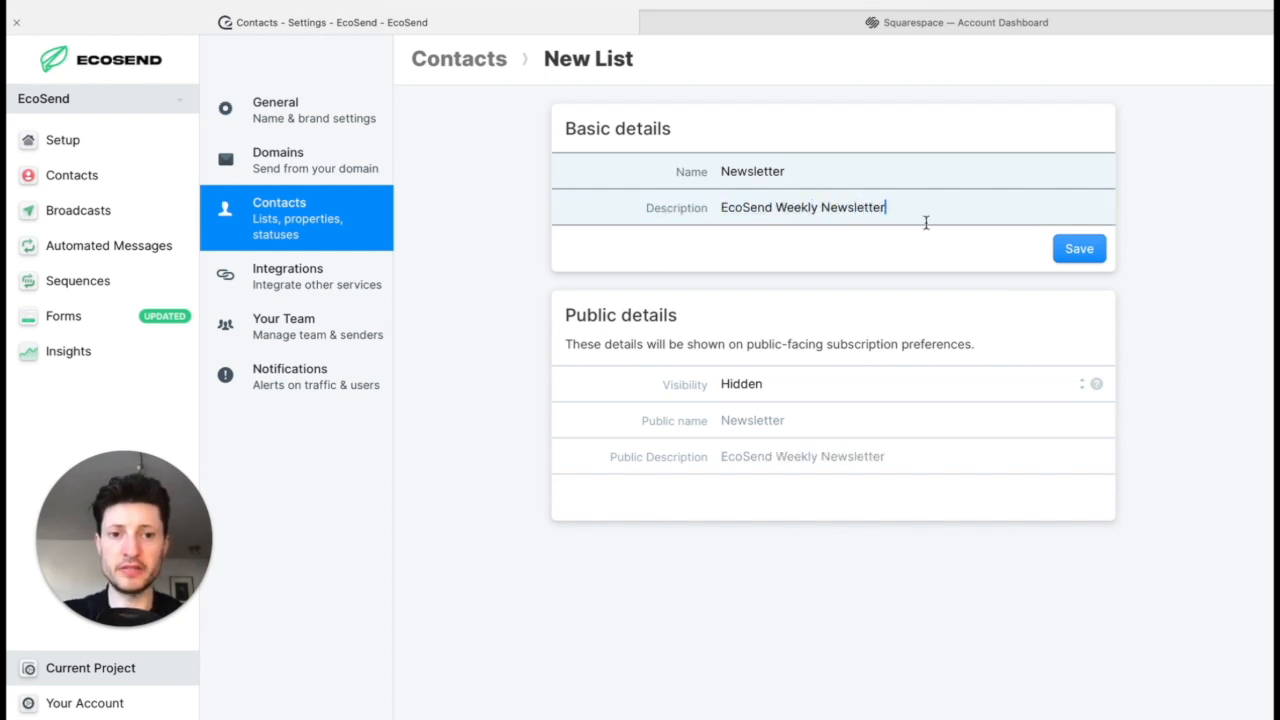
Step: Make the list Visible, with public name "EcoSend Newsletter" and public description "Subscribe for our Weekly Updates.", and save it
left_click(937, 385)
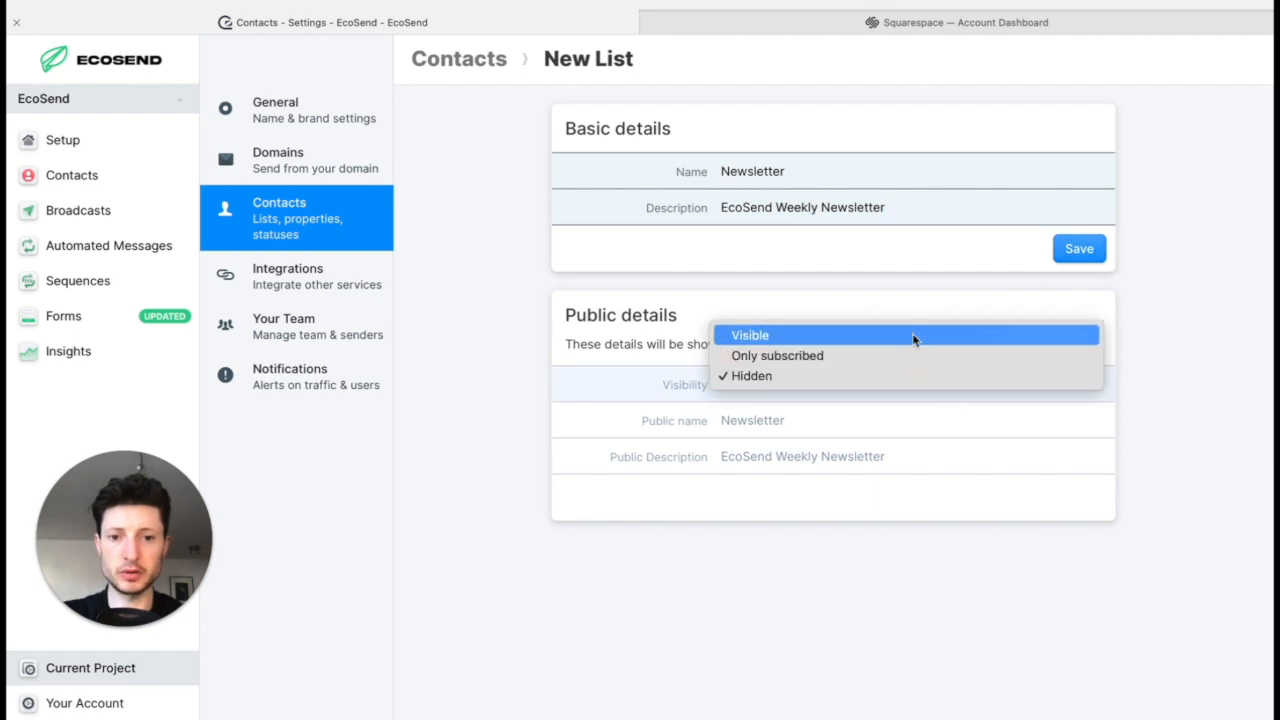
left_click(913, 337)
left_click(857, 420)
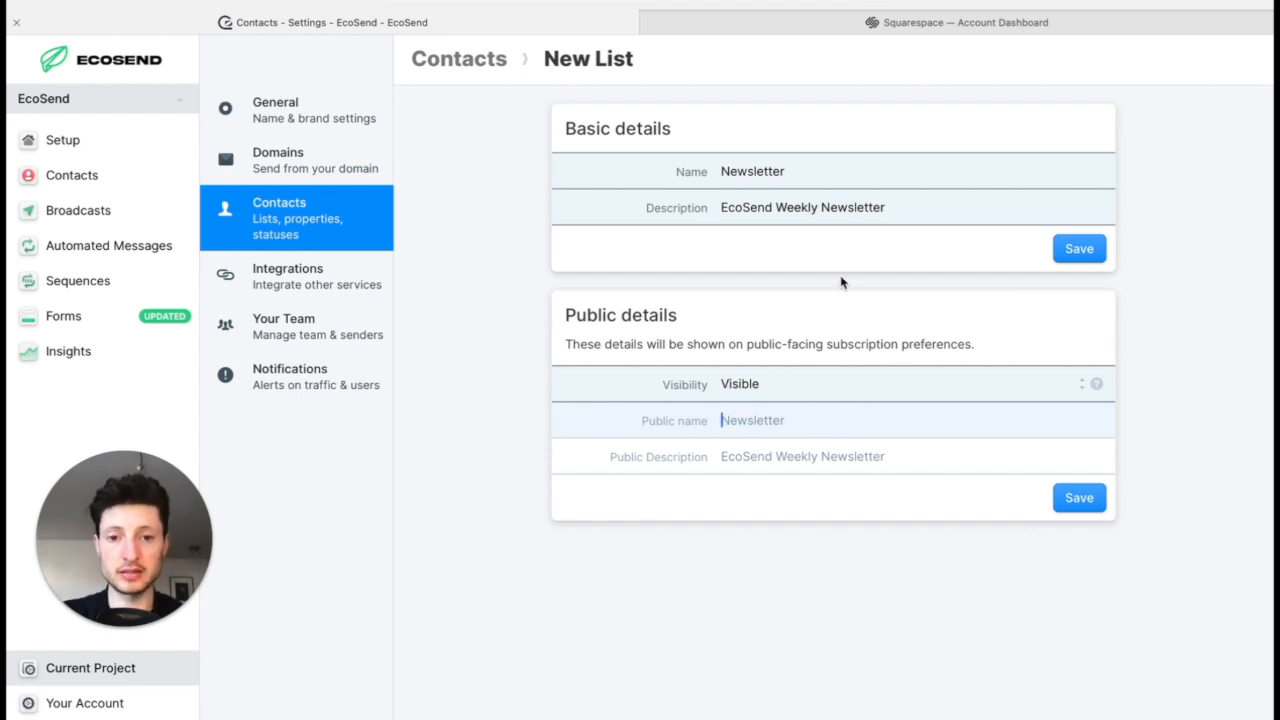
type("EcoSend Newsletter")
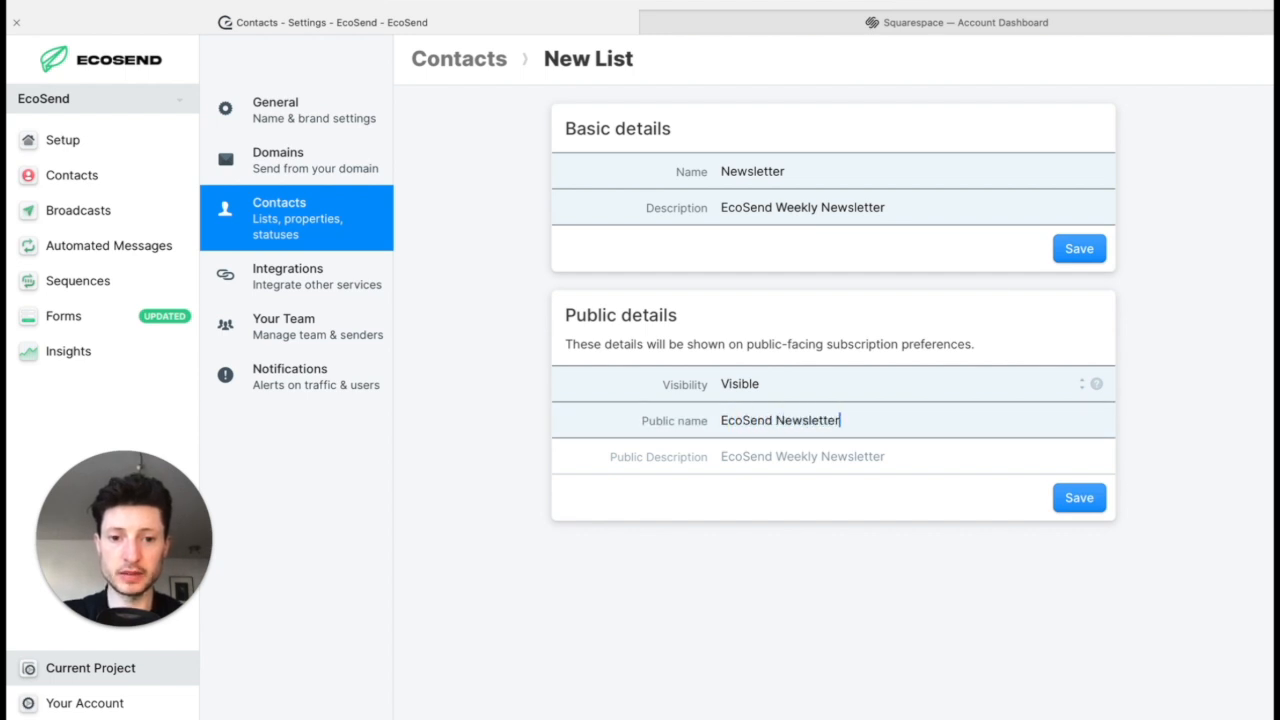
key("Tab")
type("Subscribe for our Weekly Updates.")
left_click(1068, 503)
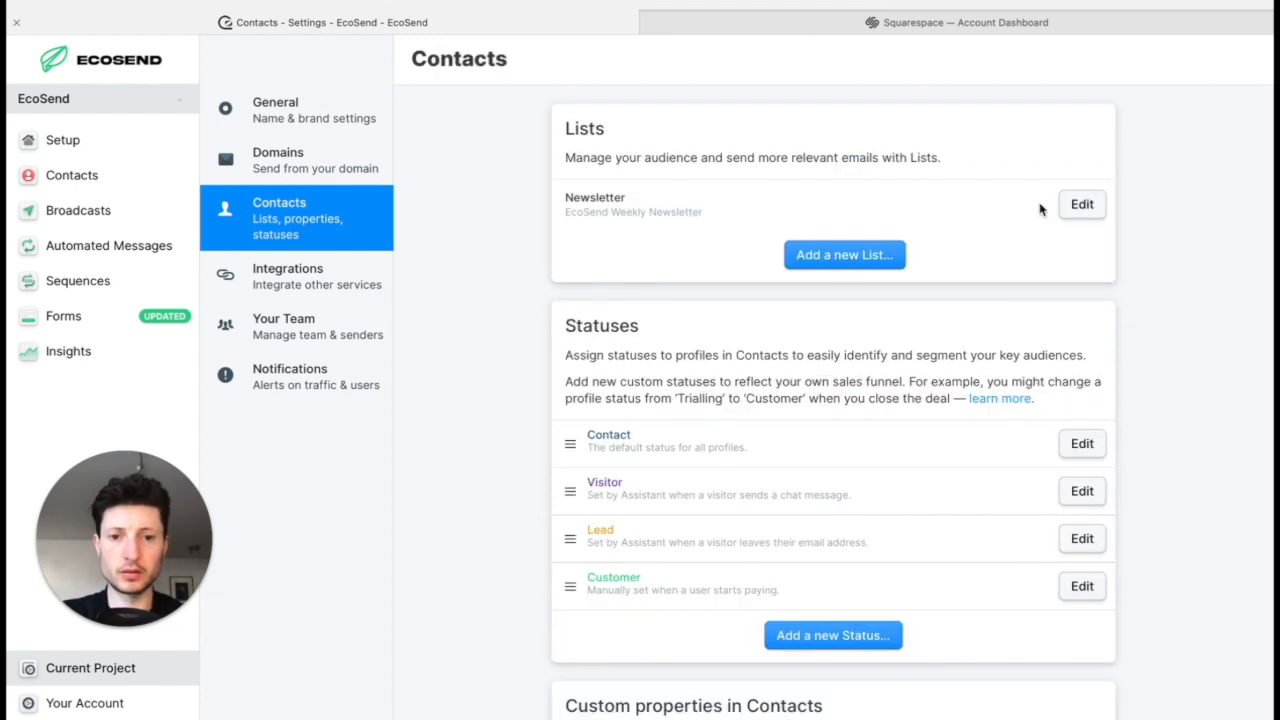
Step: Add another contact list named "Event Announcements" and set its visibility to Visible
left_click(836, 256)
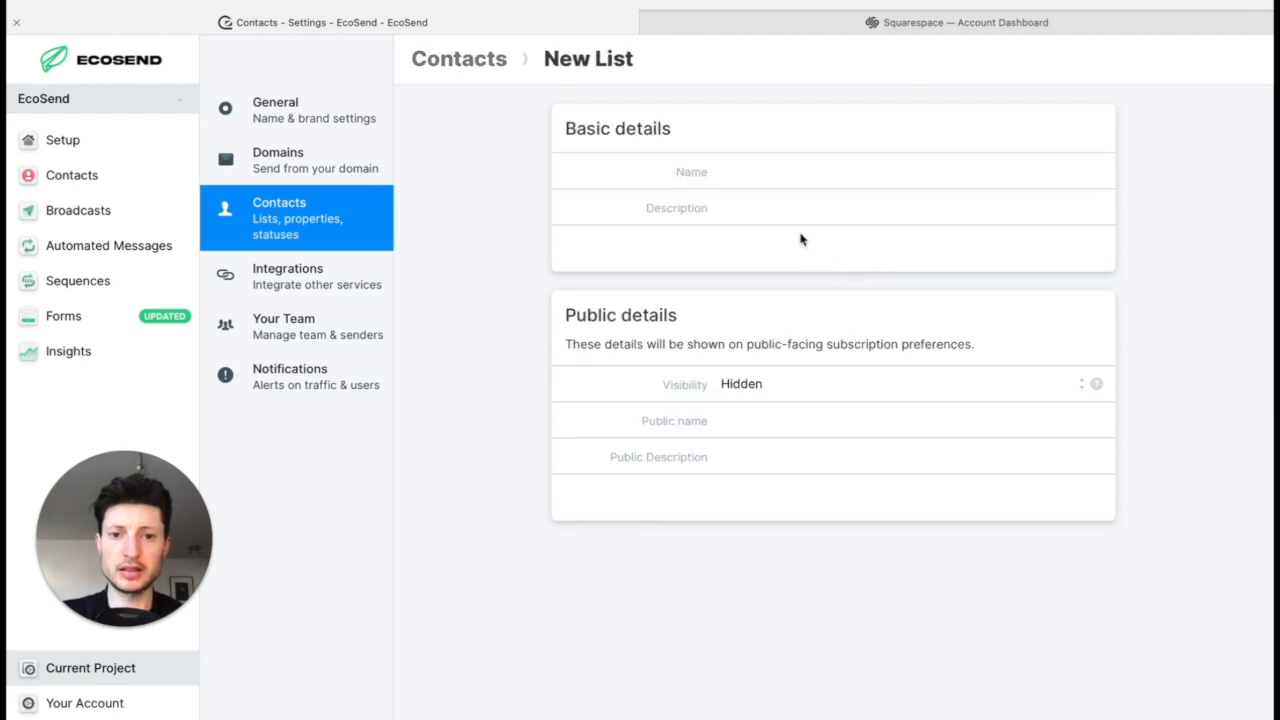
left_click(746, 171)
type("Event Announcements")
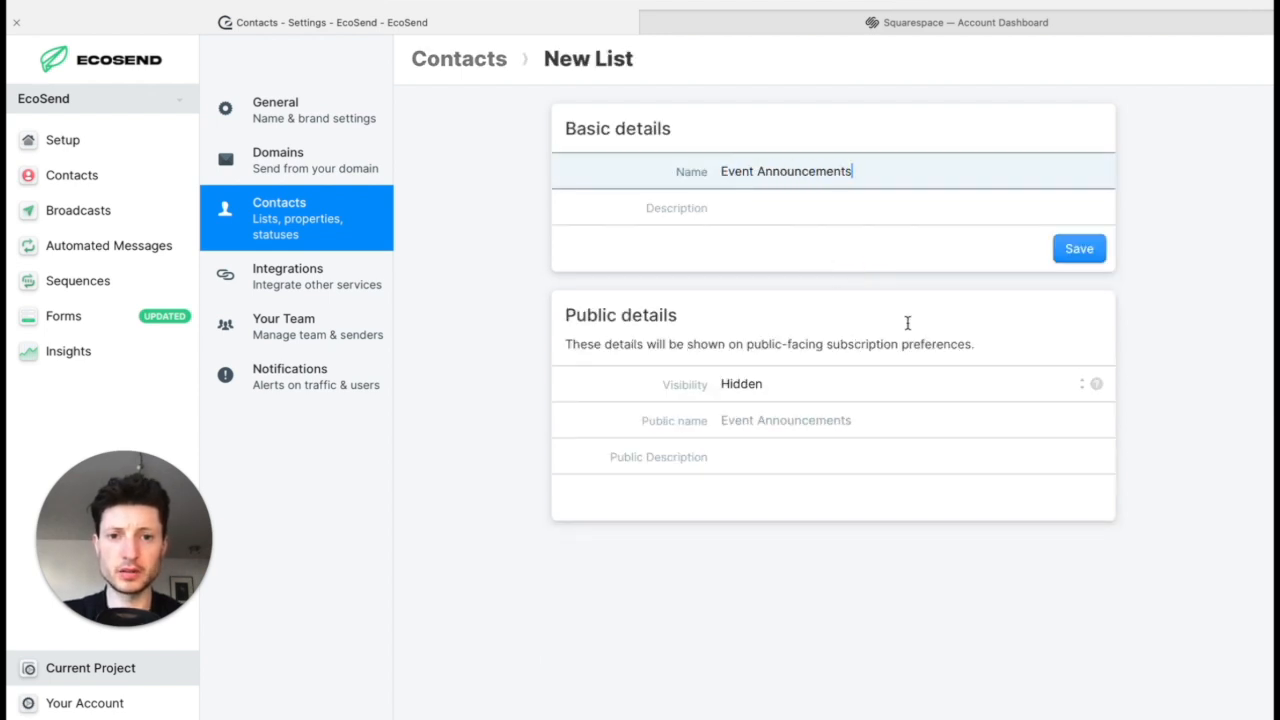
left_click(891, 386)
left_click(893, 336)
Step: Set public name "EcoSend Event Announcements" and public description "Keep up to date with our upcoming Events and Webinars", and save the list
triple_click(873, 163)
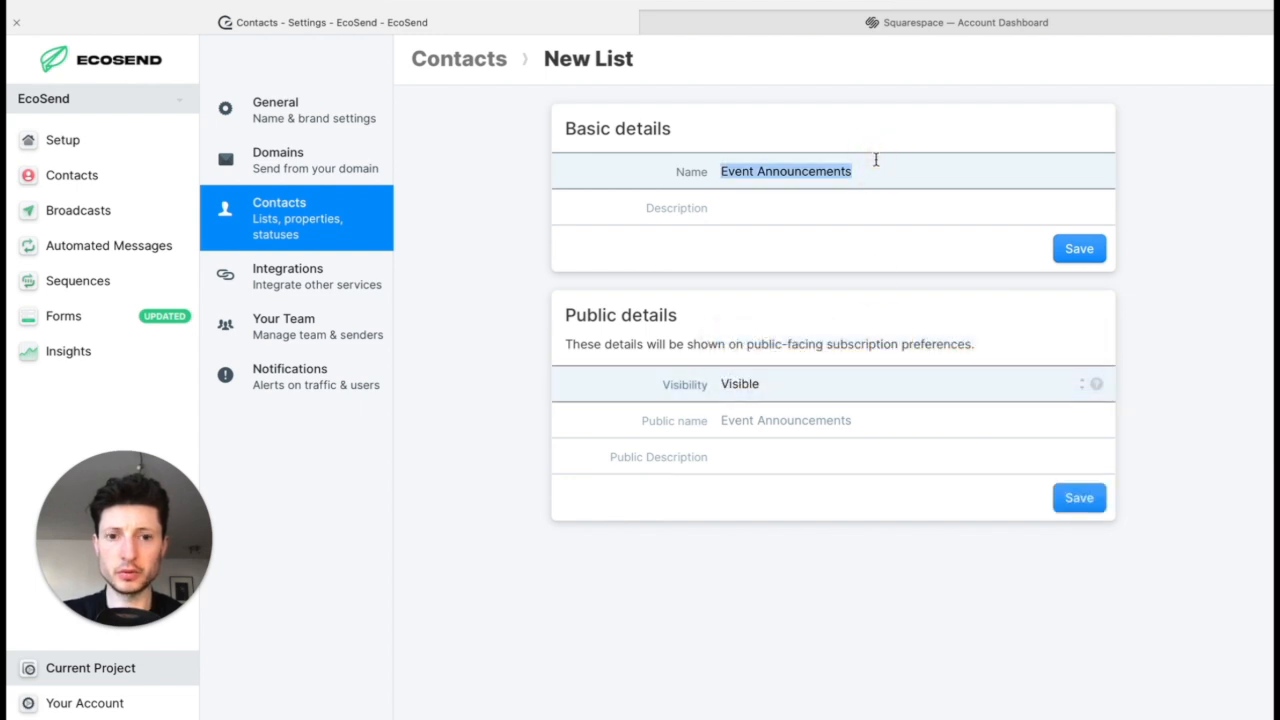
left_click(808, 423)
type("EcoSend")
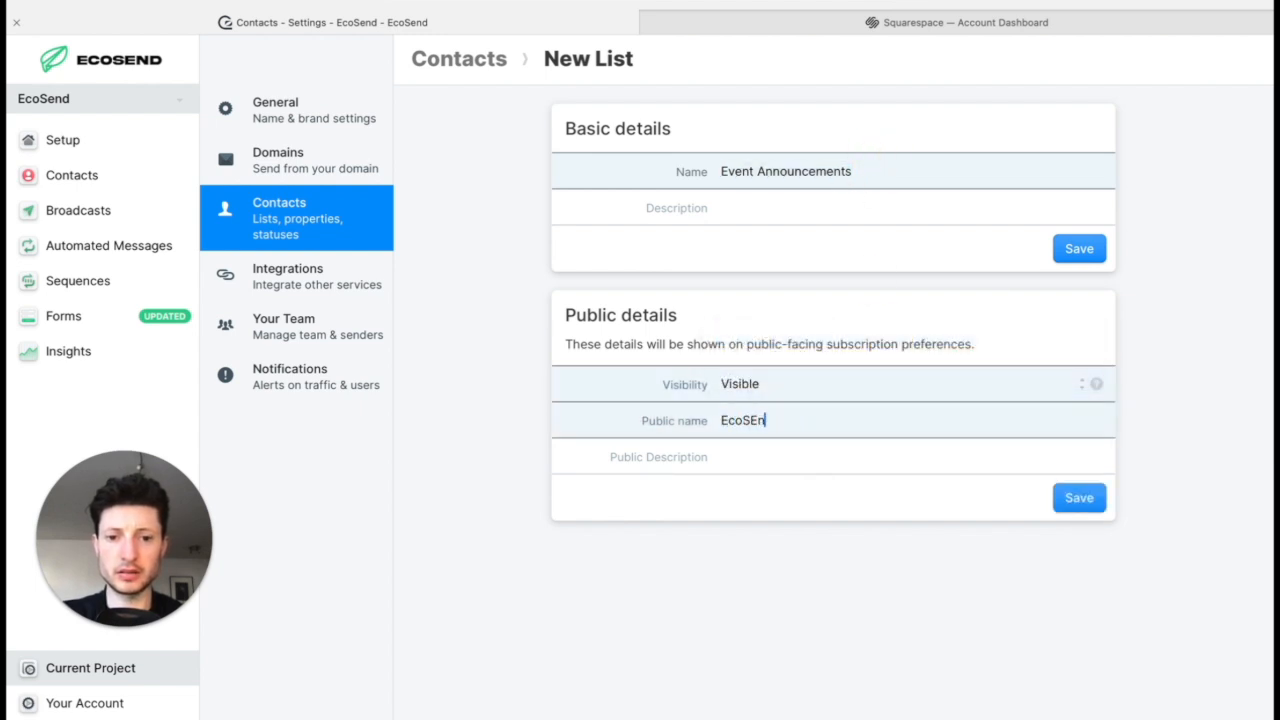
type("Event Announcements")
key("Tab")
type("K")
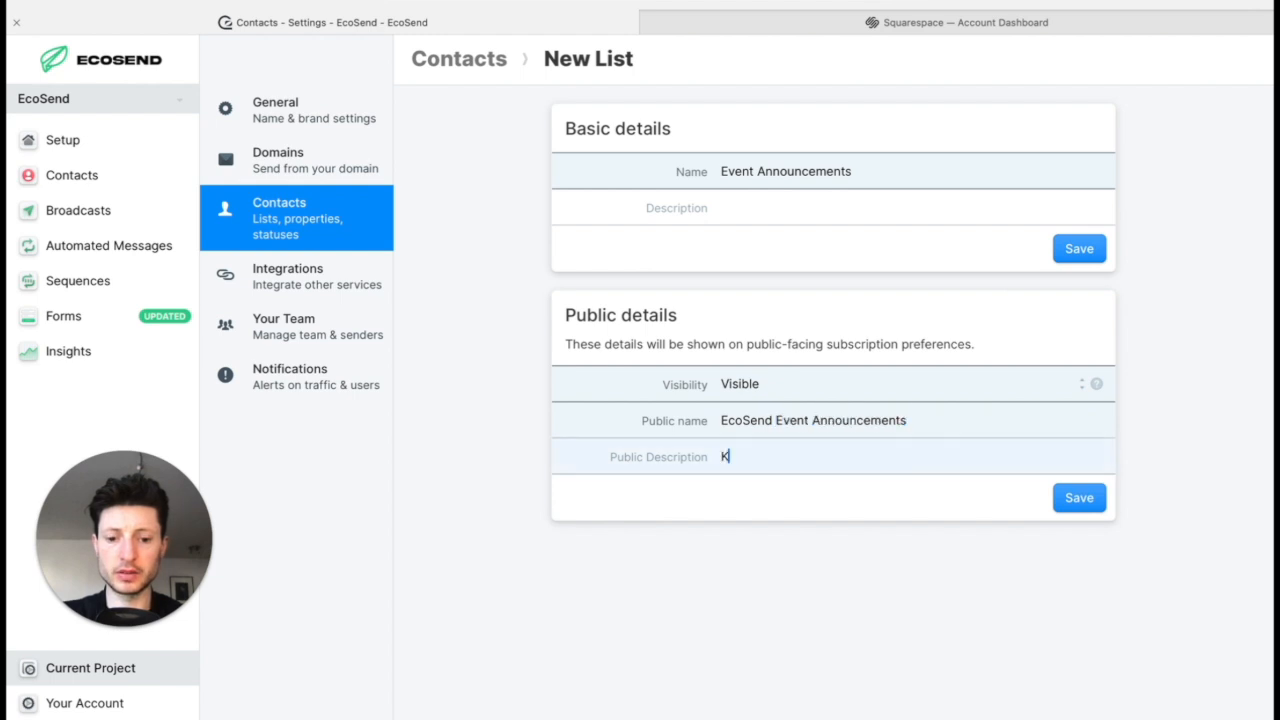
type("eep up to date wi")
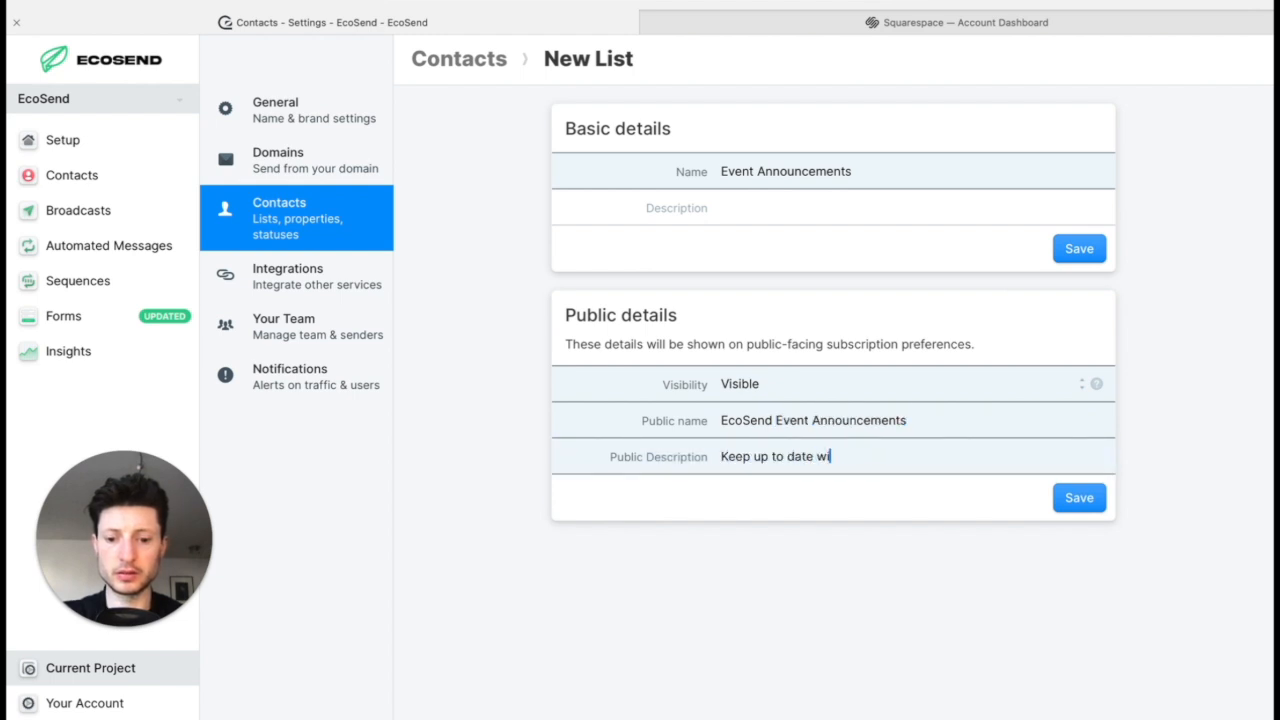
type("th our upcoming Events and Webinars!")
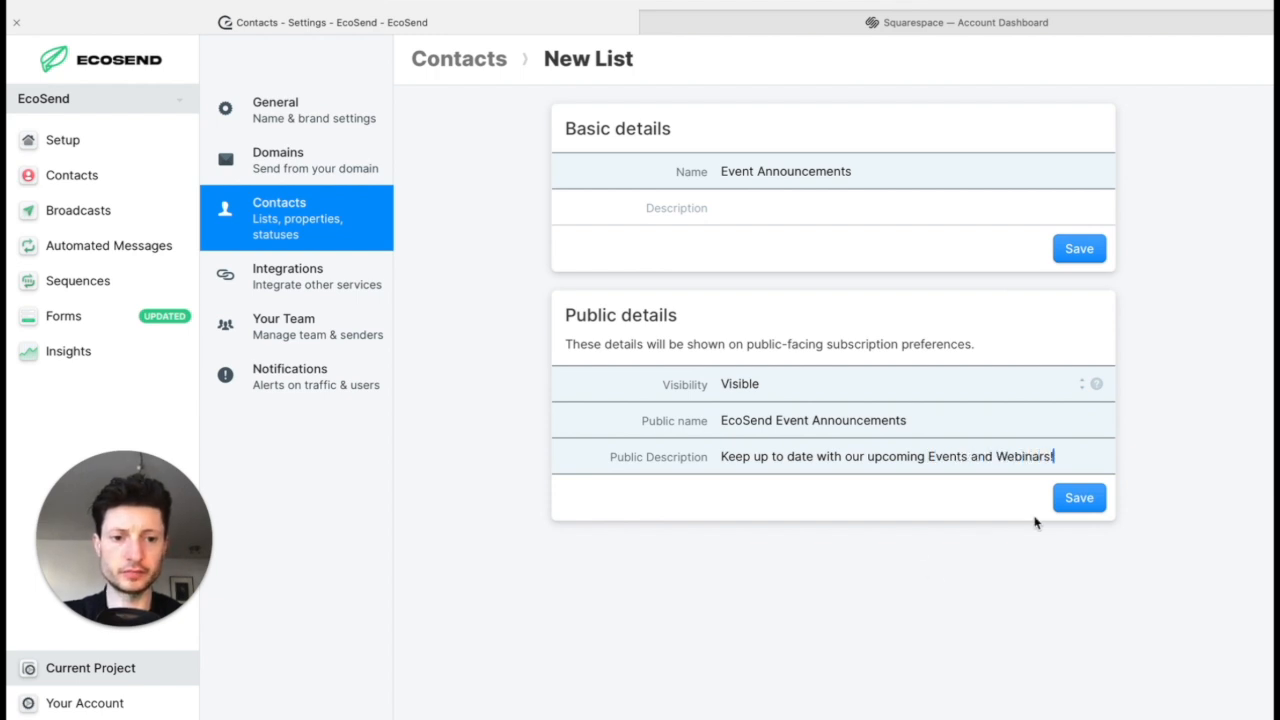
left_click(1080, 504)
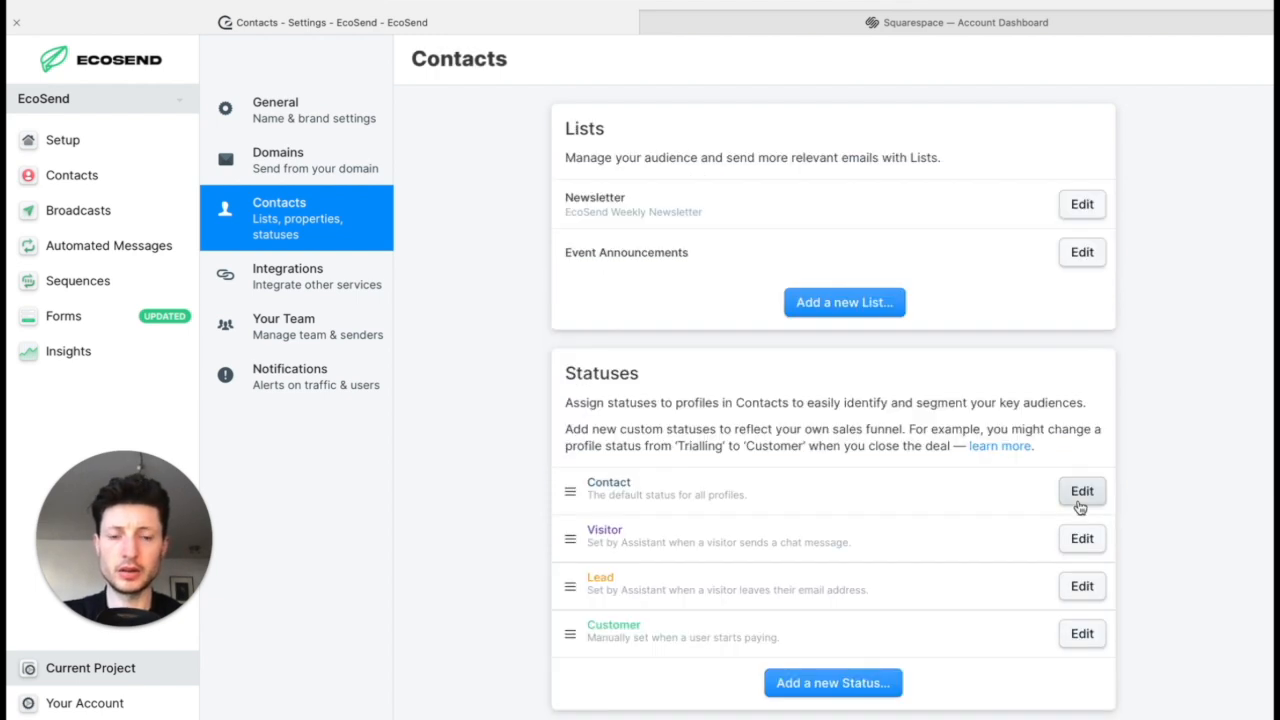
Step: Create a third contact list named Member with the description "List for paying subscribers", and save it with hidden visibility
left_click(862, 298)
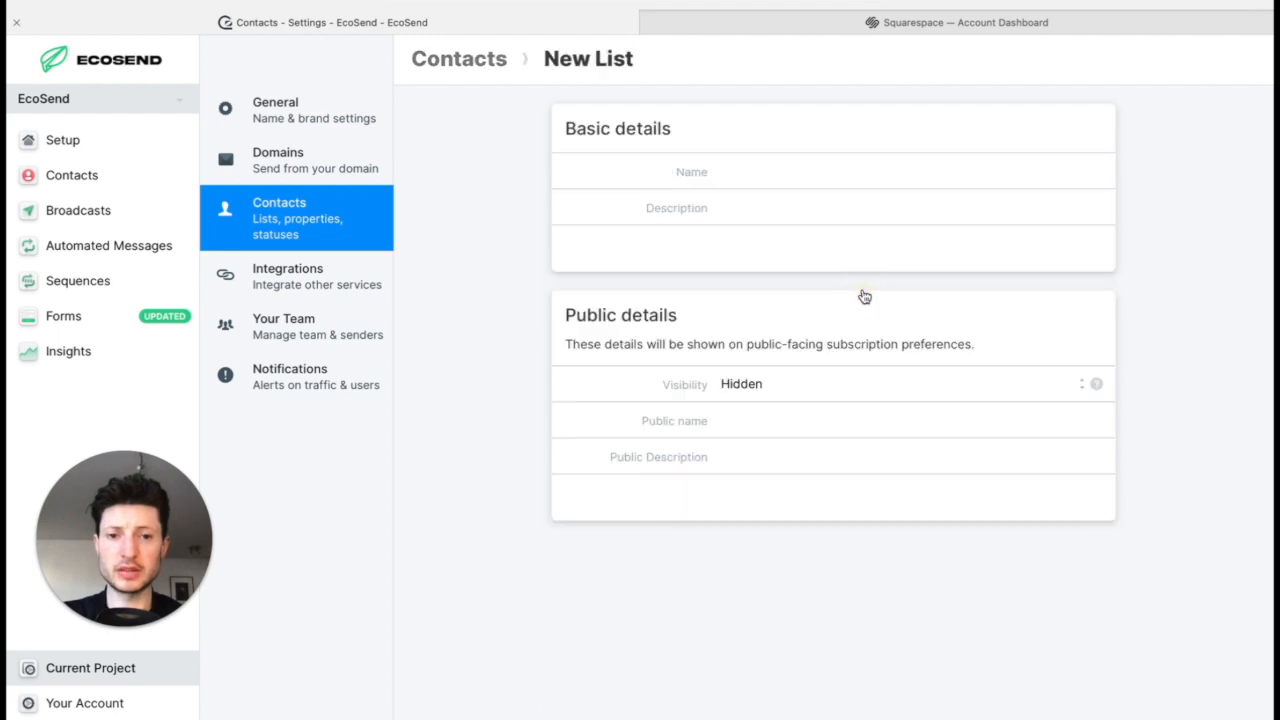
left_click(824, 178)
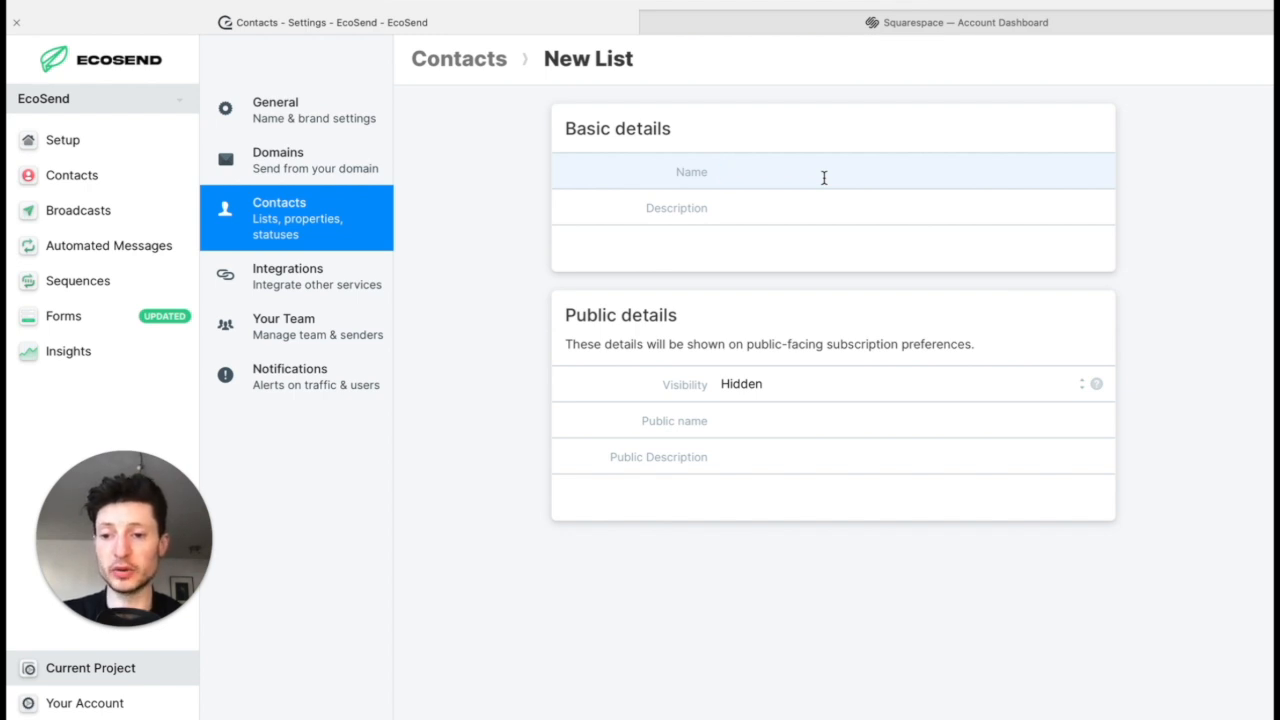
type("Member")
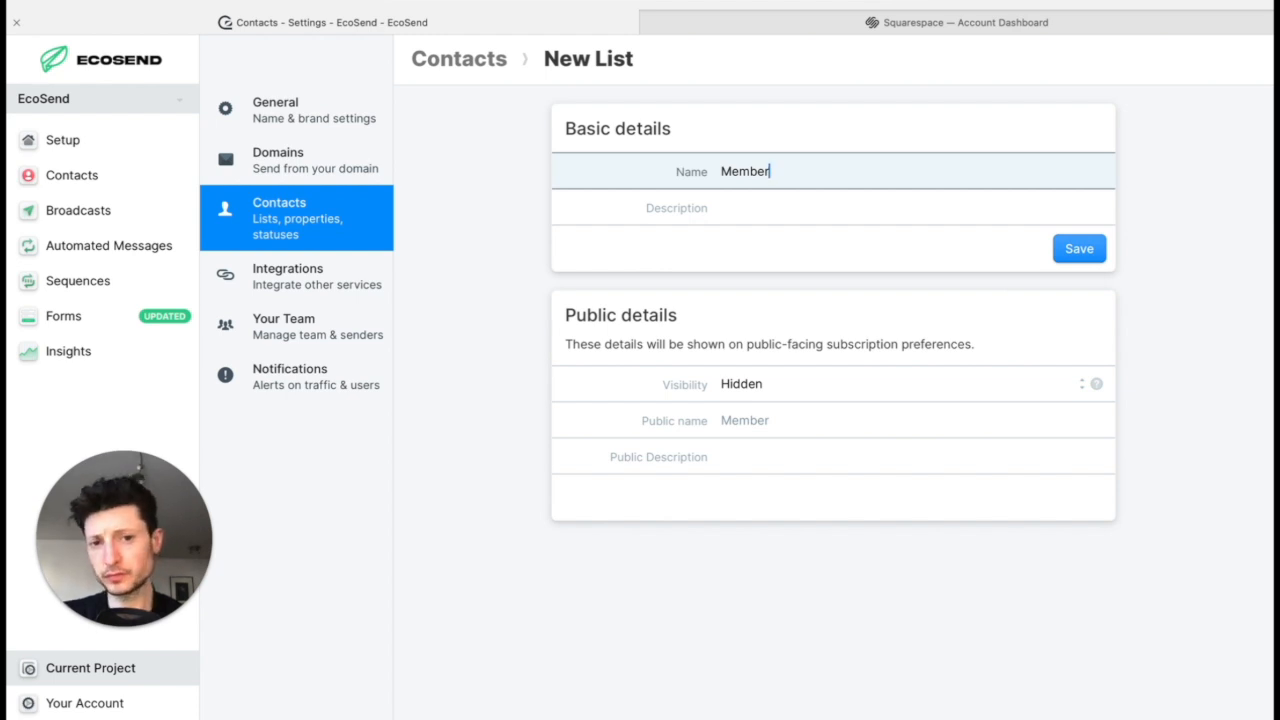
key("Tab")
type("List for paying subscribers")
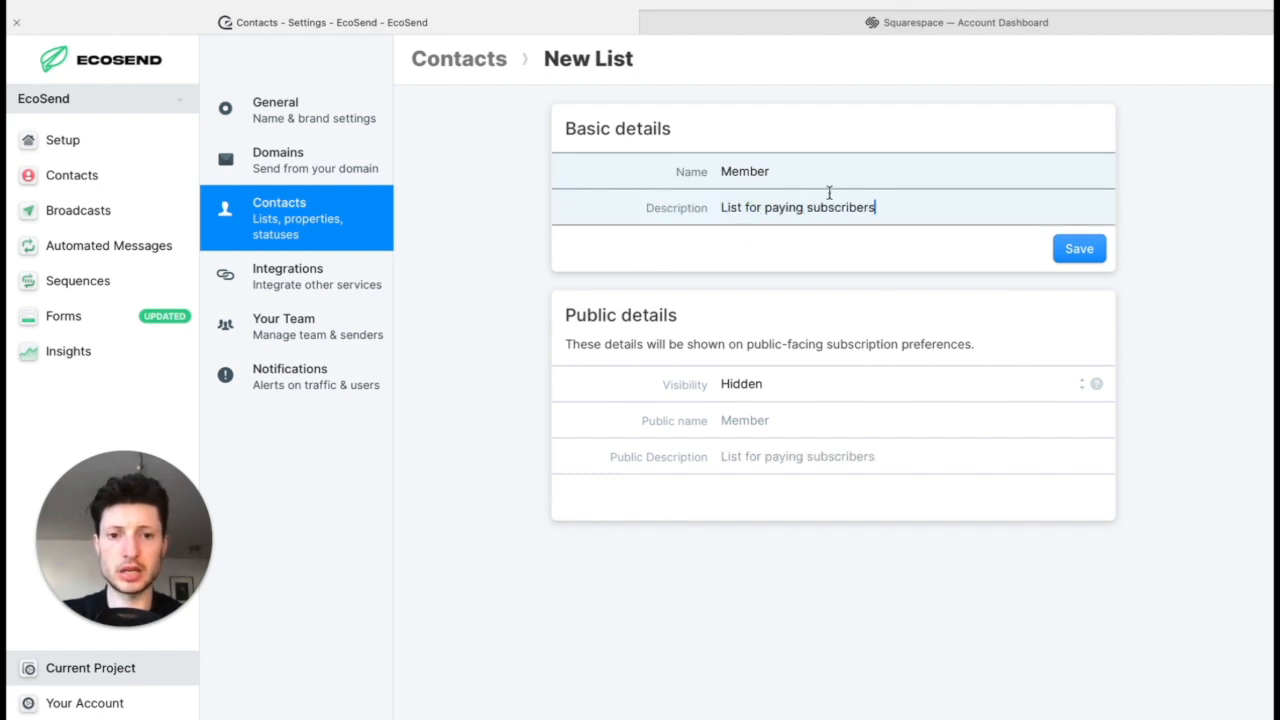
left_click(1087, 256)
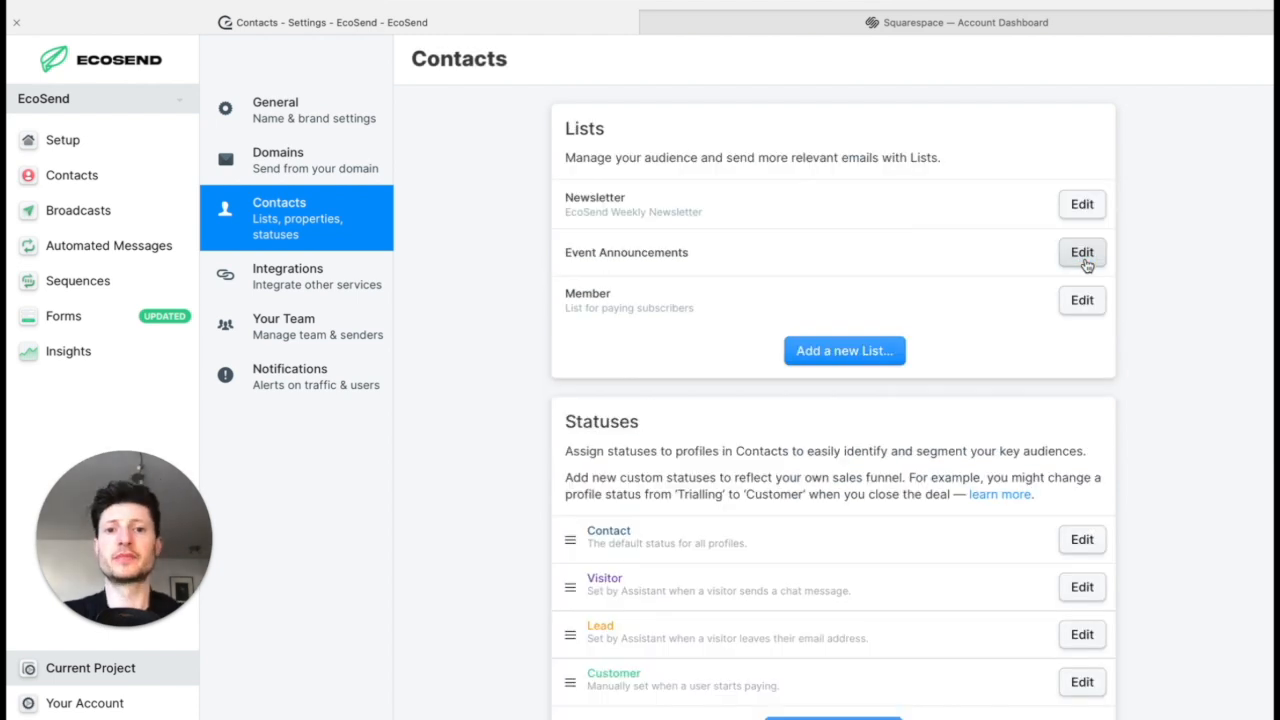
Step: Open the project's contacts, switch to the Main Contacts sheet in Google Sheets and download it as comma-separated values (.csv)
left_click(148, 174)
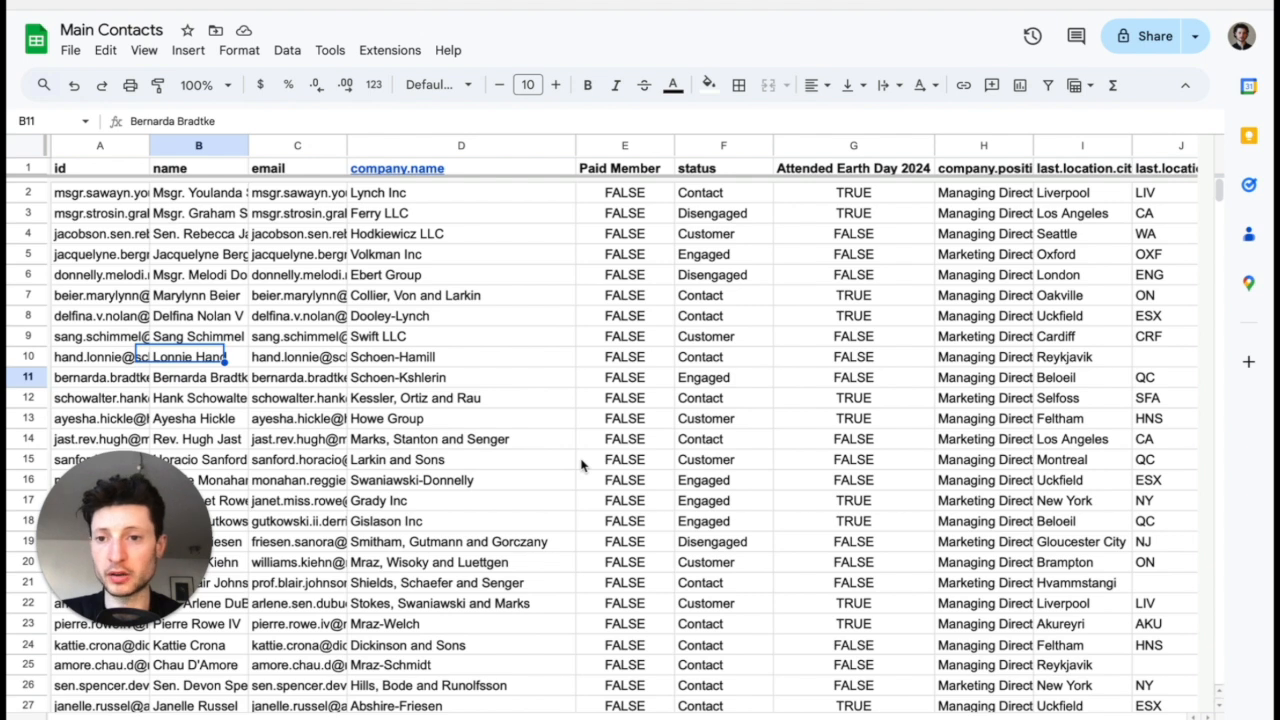
left_click(557, 361)
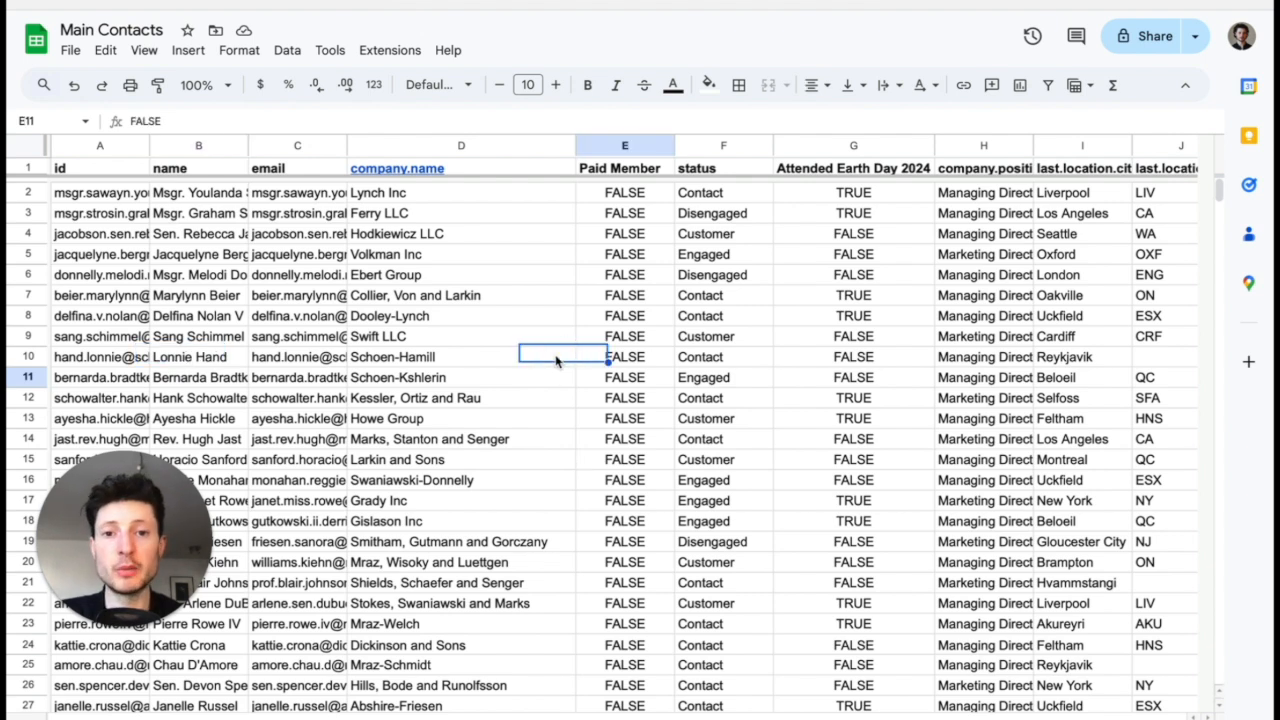
left_click(645, 146)
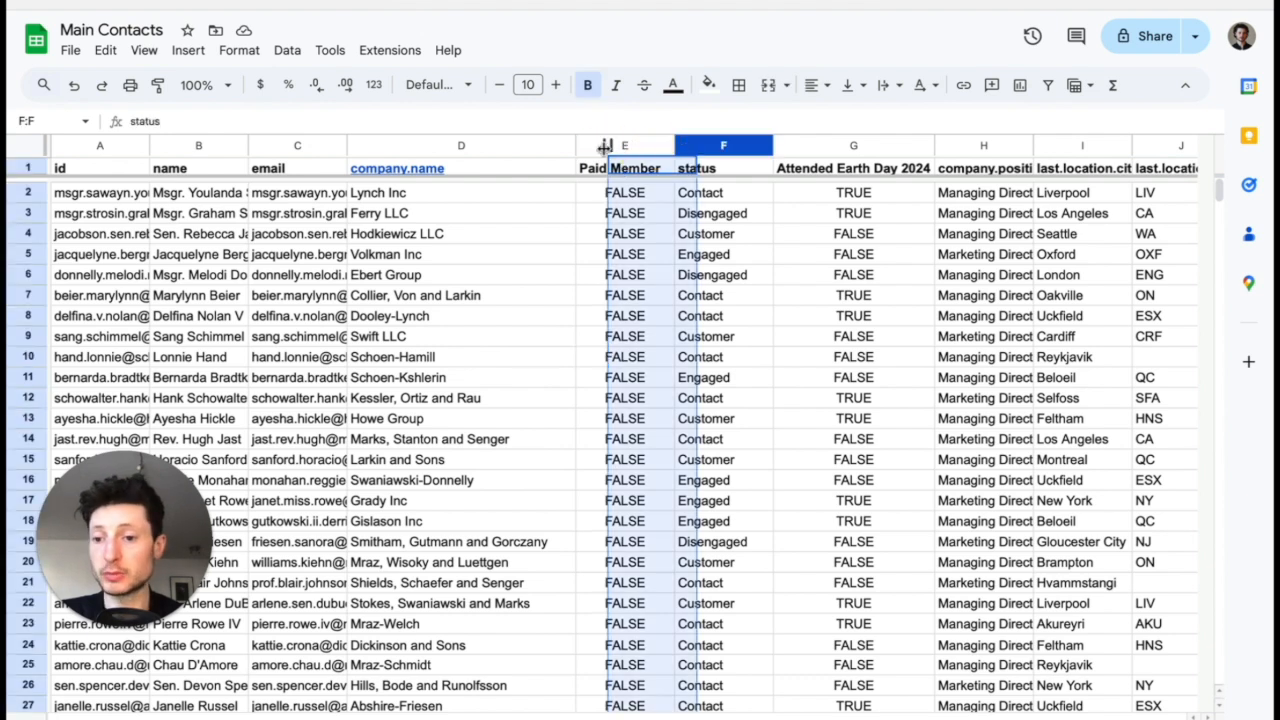
left_click(878, 149)
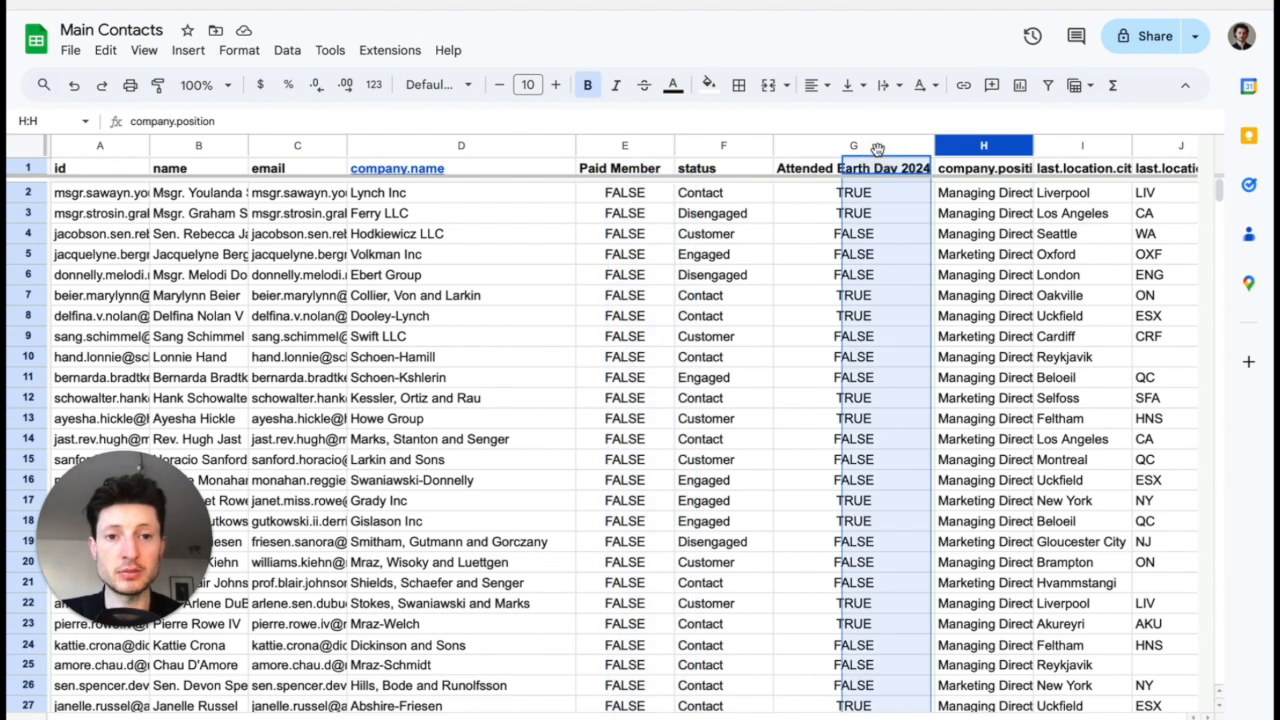
left_click(813, 238)
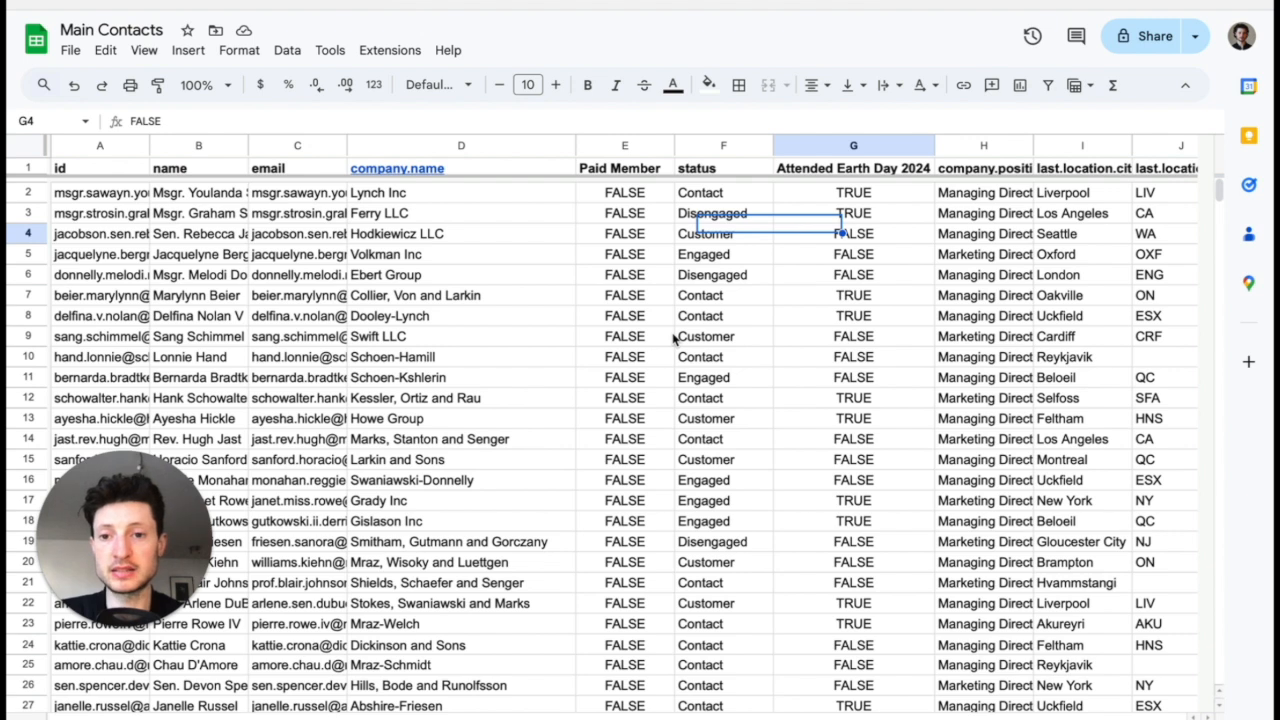
left_click(70, 50)
mouse_move(211, 266)
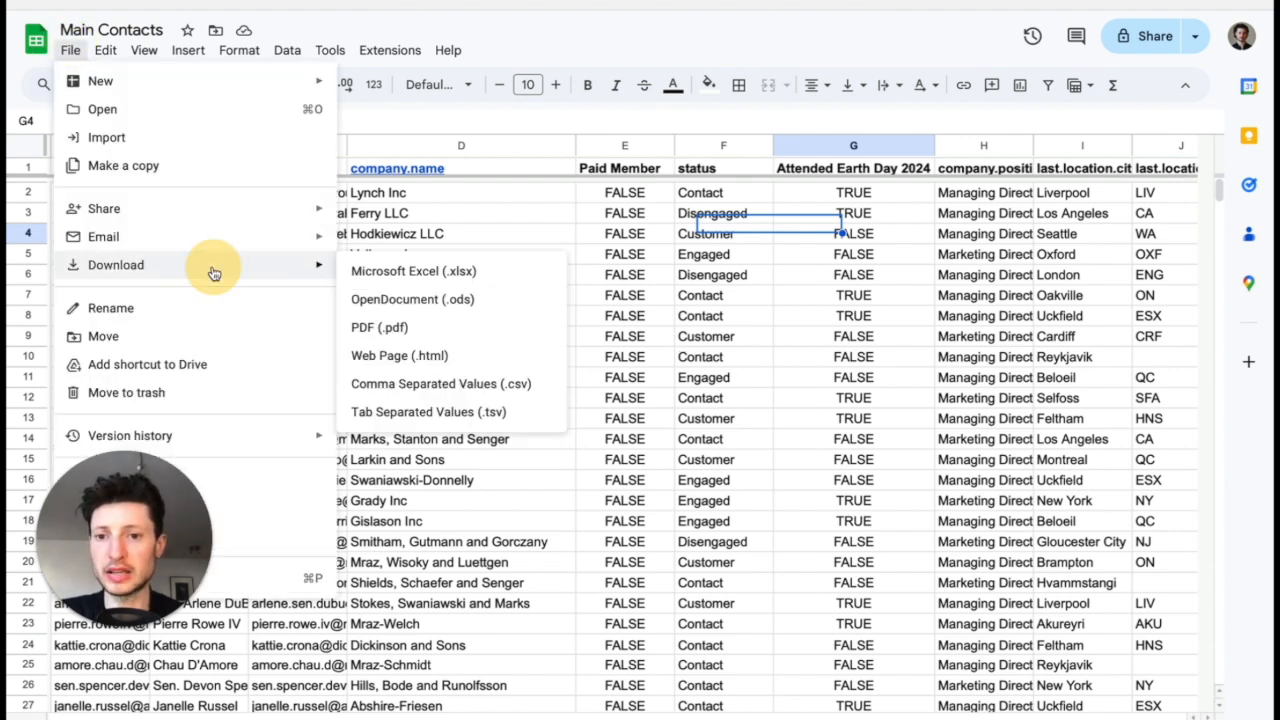
left_click(540, 389)
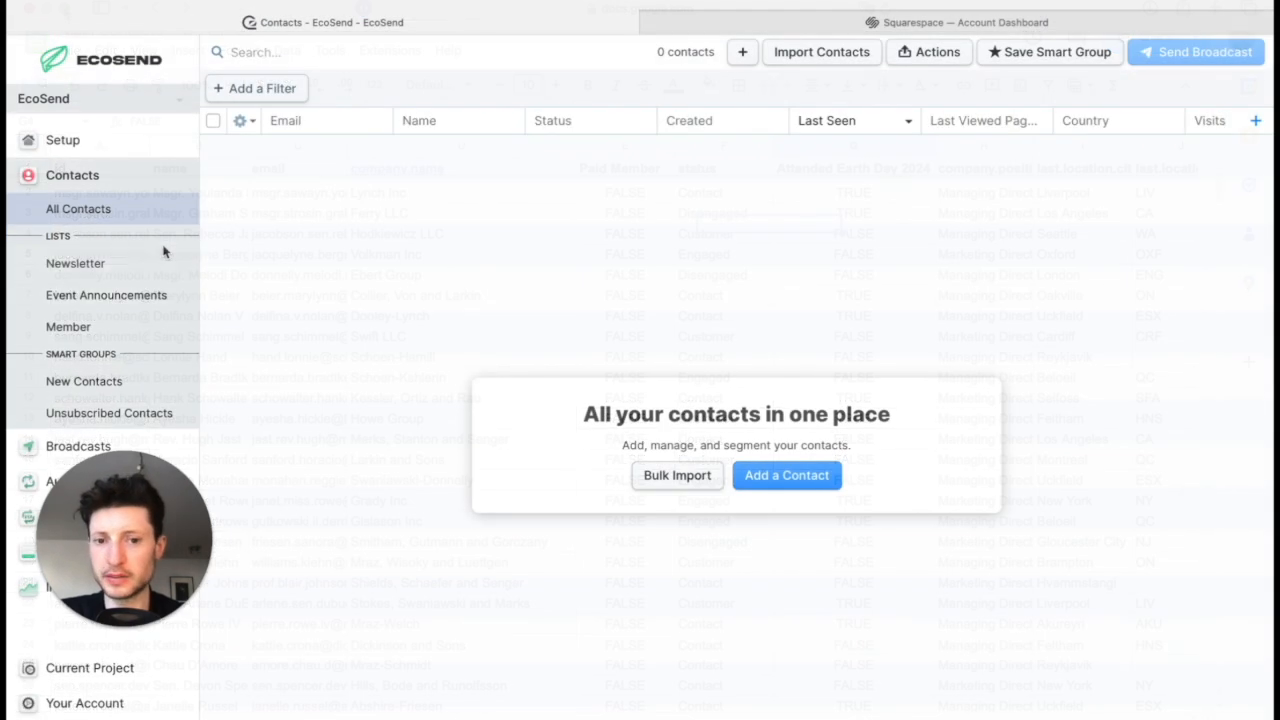
Step: Upload the downloaded CSV file to EcoSend's contact import and review how its columns match the contact properties
left_click(815, 60)
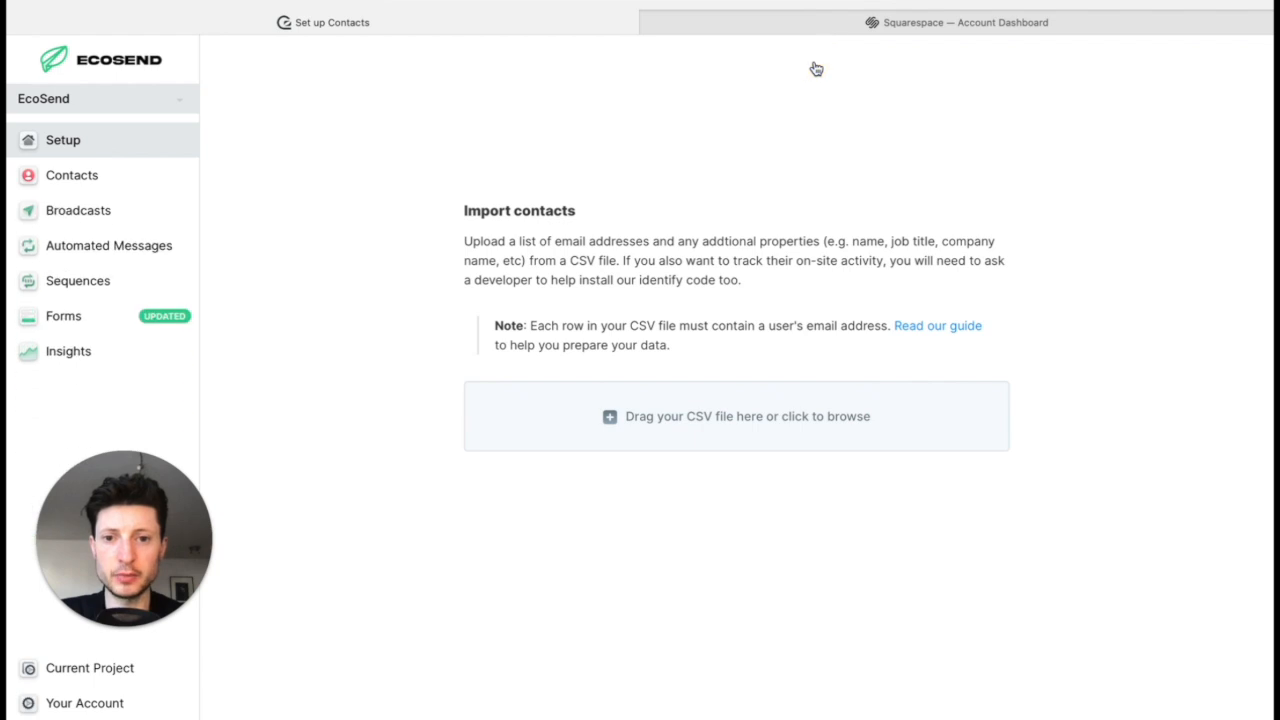
left_click(762, 420)
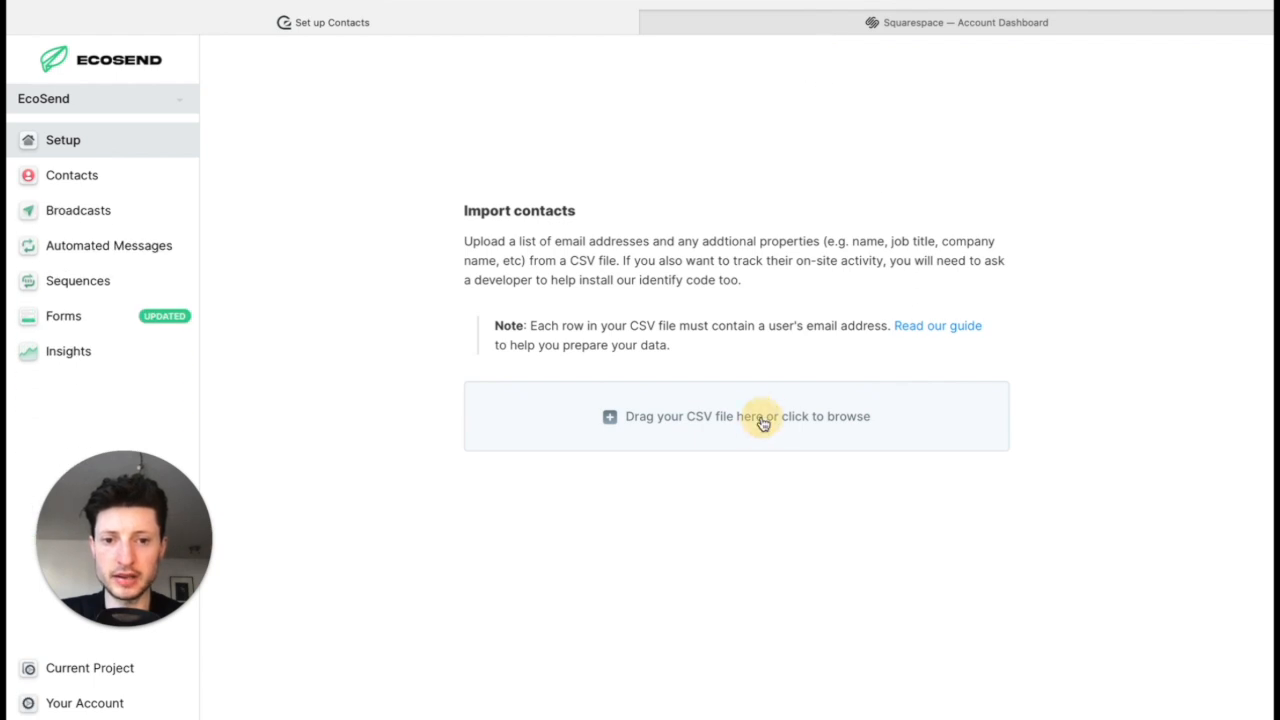
left_click(349, 302)
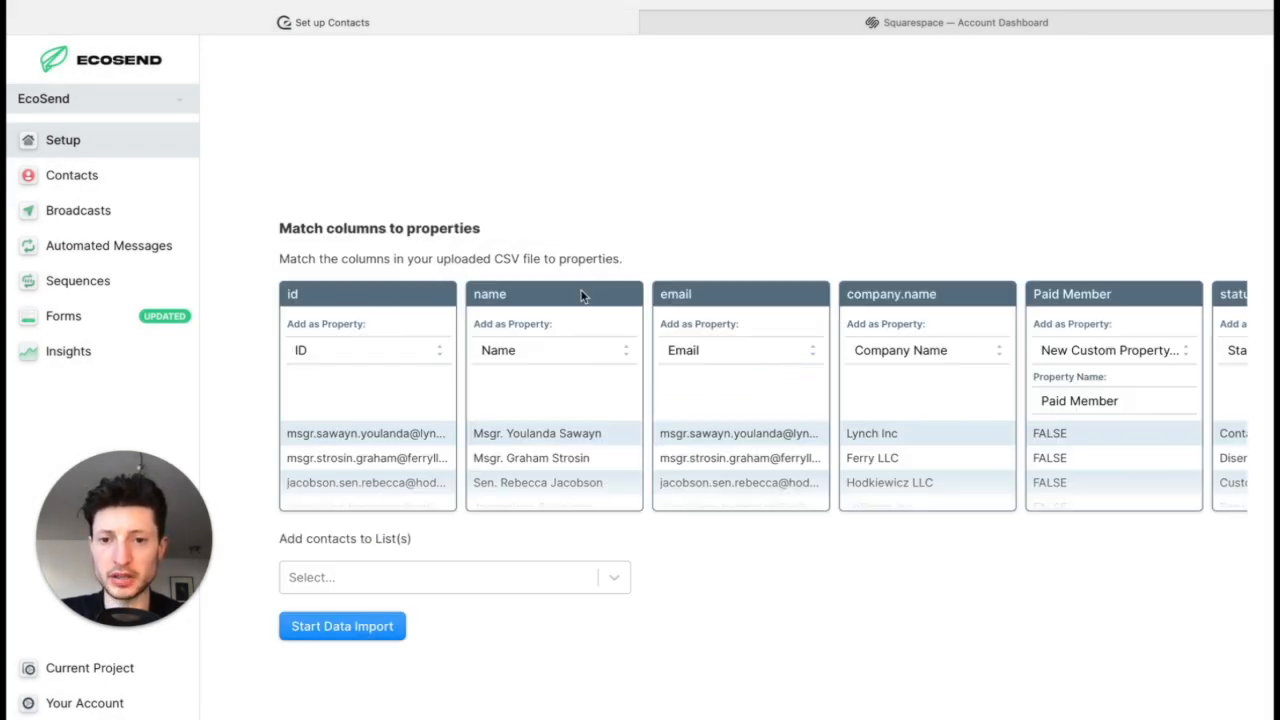
scroll(583, 355, "right", 4)
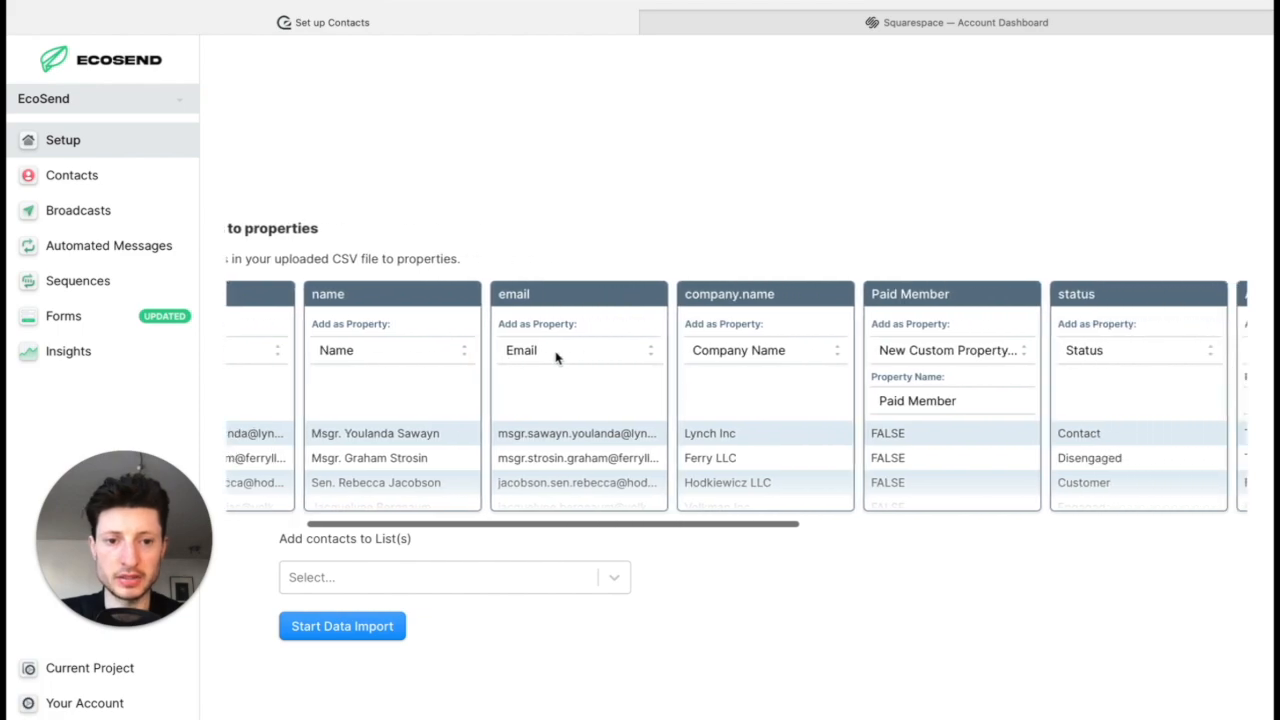
scroll(557, 357, "right", 5)
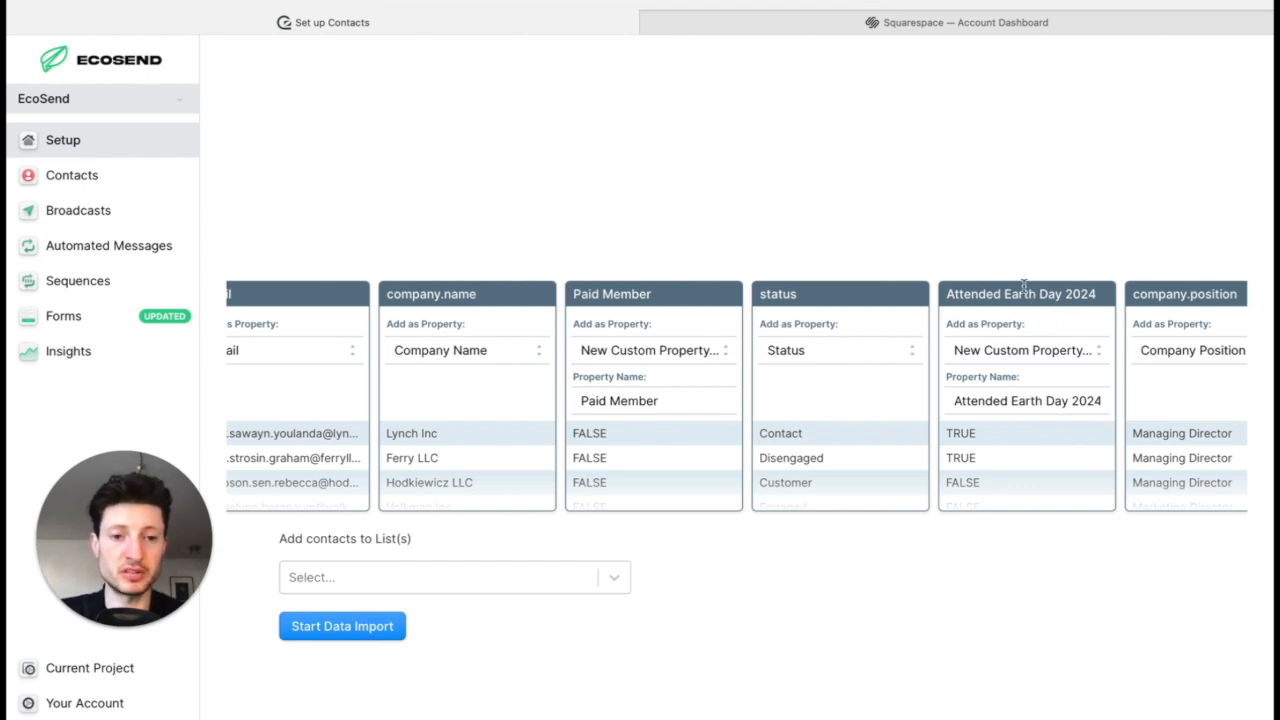
scroll(652, 404, "left", 1)
scroll(652, 404, "left", 5)
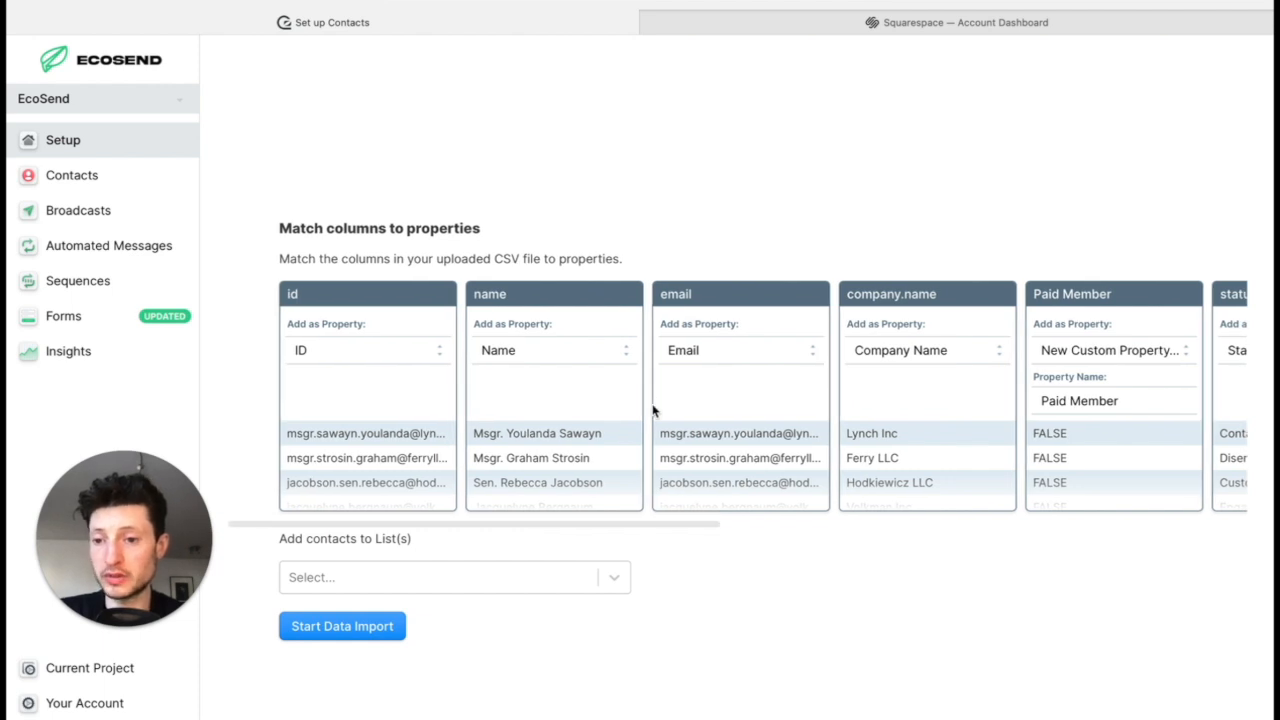
Step: Assign the imported contacts to the Newsletter list, start the data import and confirm consent to hold their data and email them
left_click(610, 579)
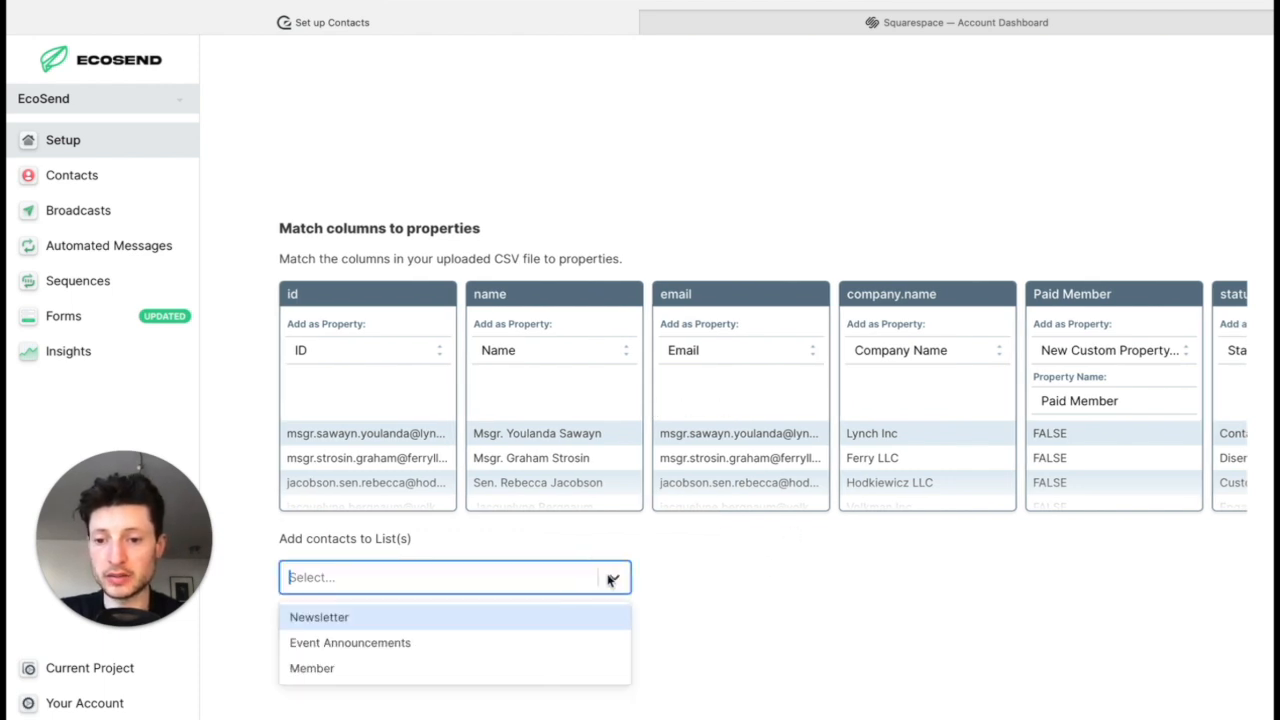
left_click(566, 620)
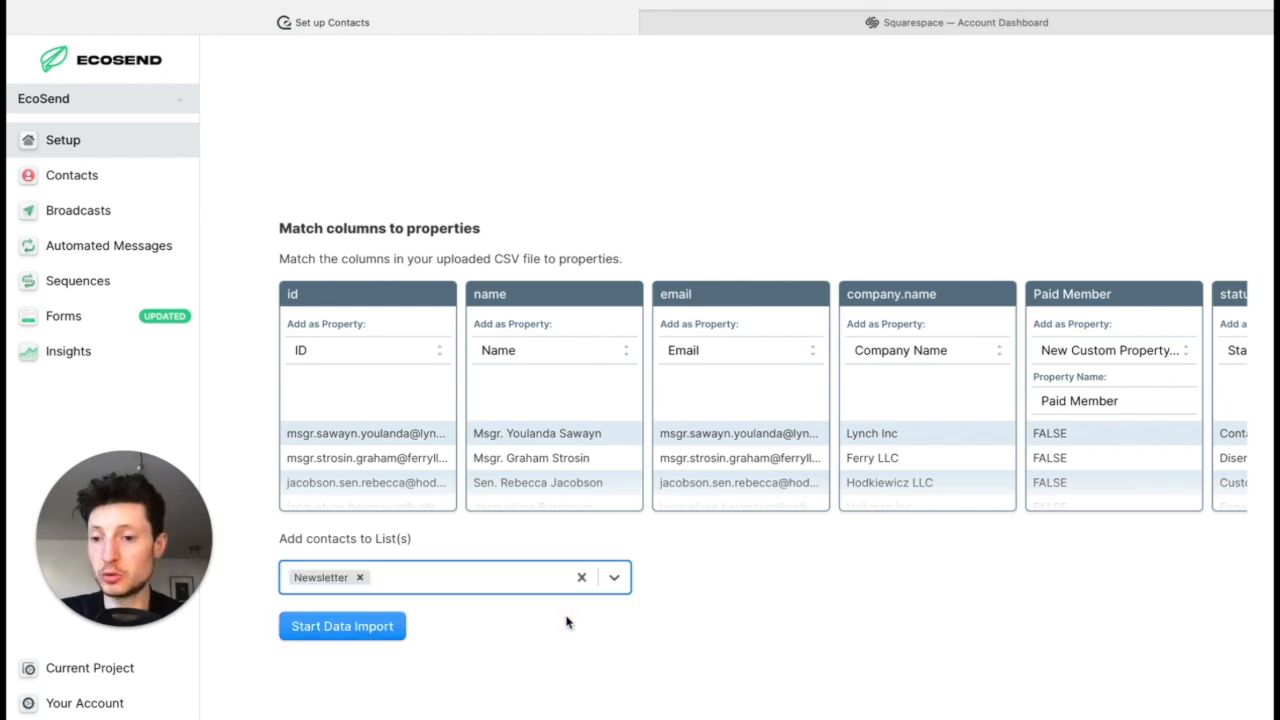
left_click(357, 629)
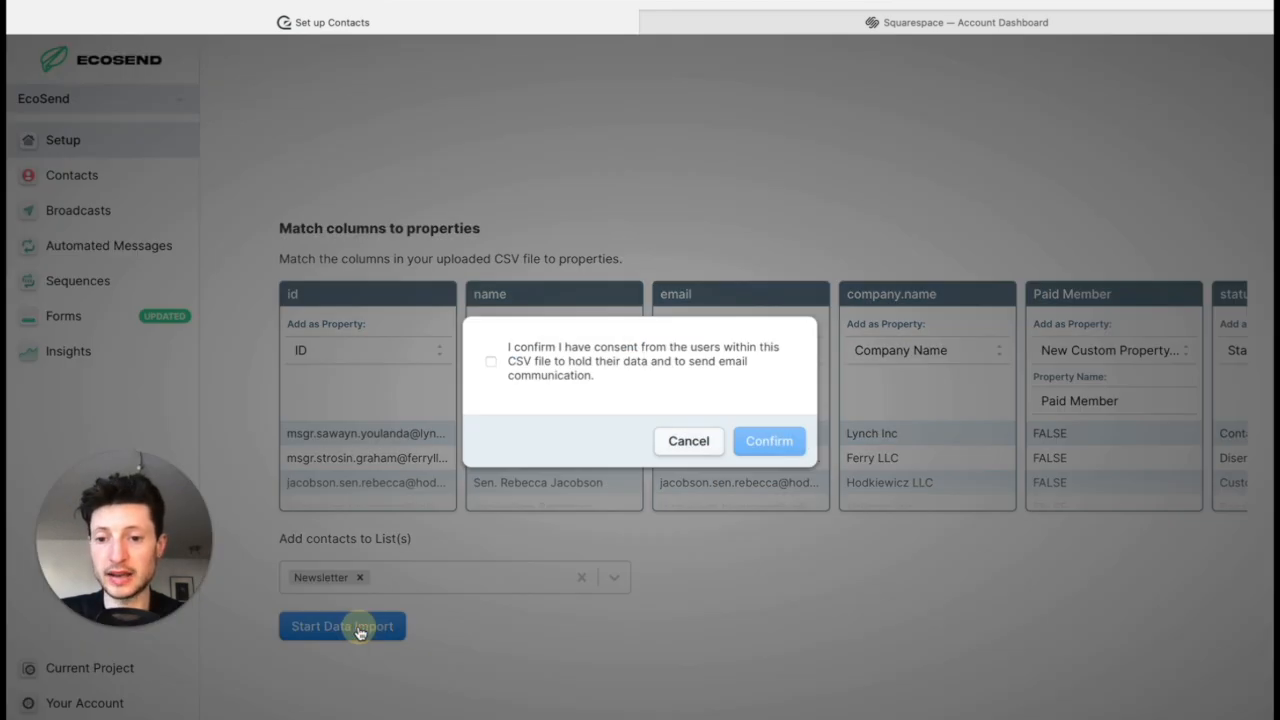
left_click(638, 368)
left_click(772, 457)
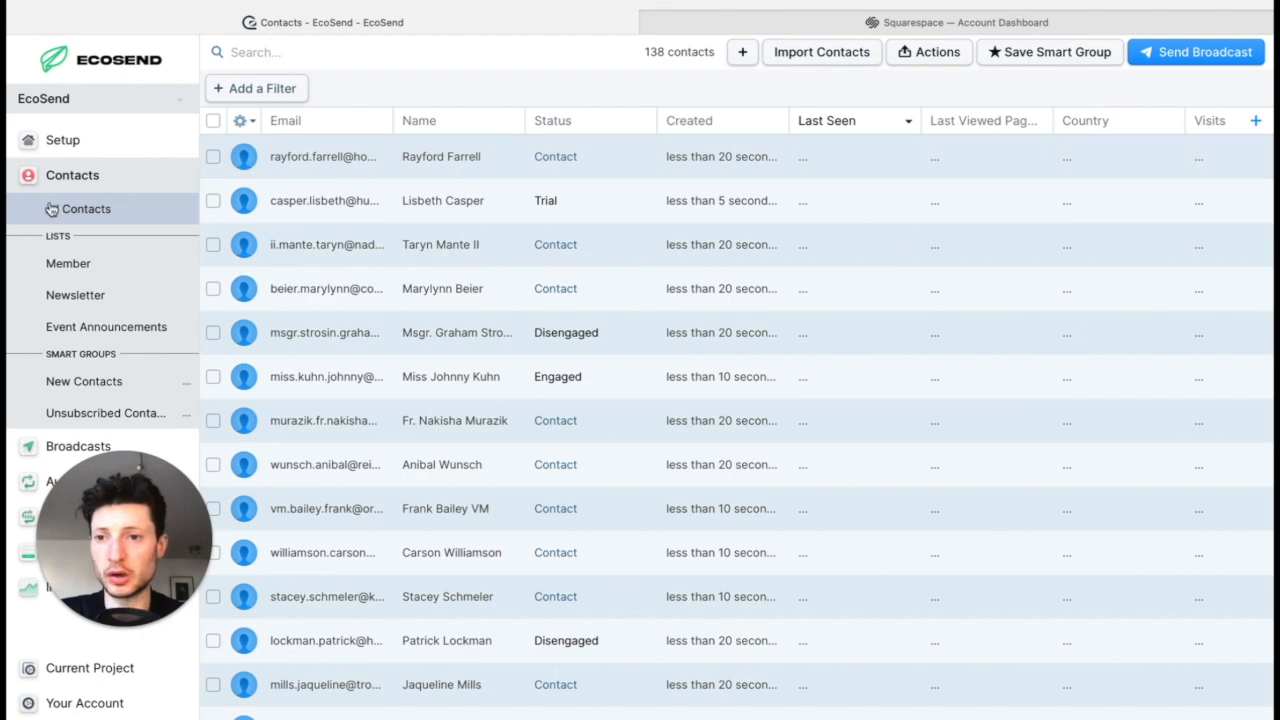
Step: Check the contacts in the Newsletter list, and filter all contacts to those whose Paid Member property is Yes
left_click(90, 297)
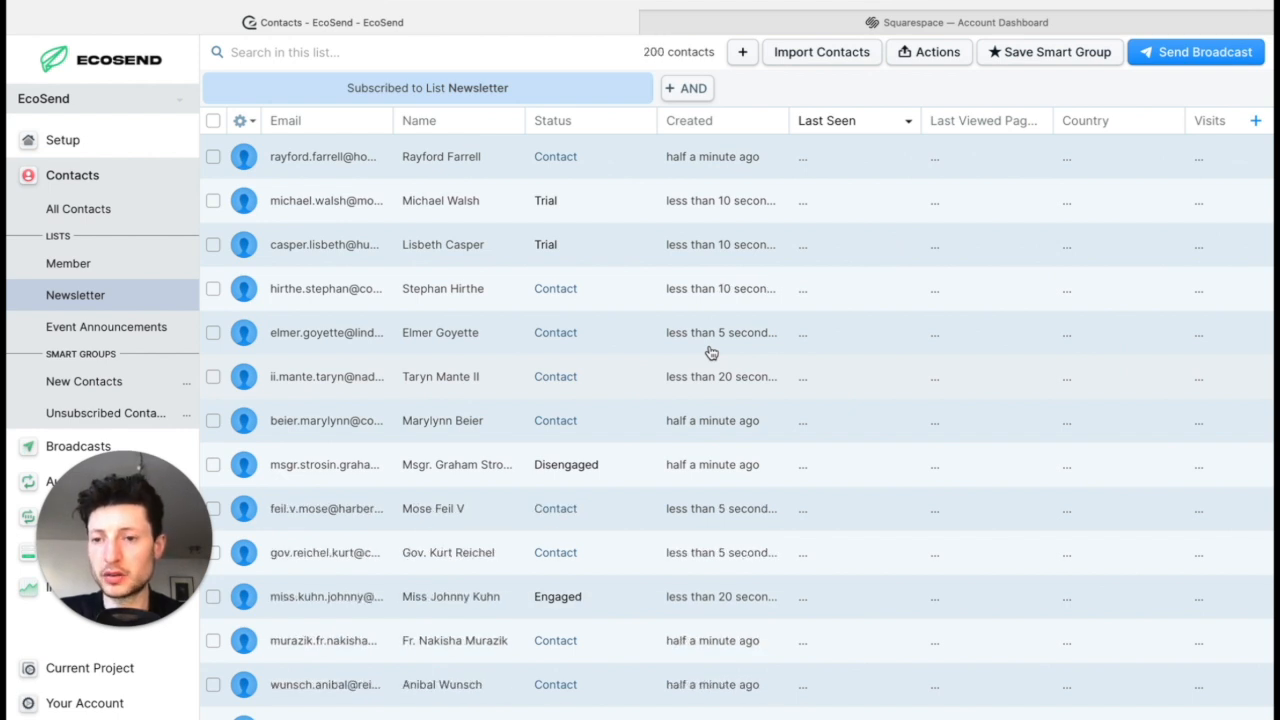
left_click(125, 219)
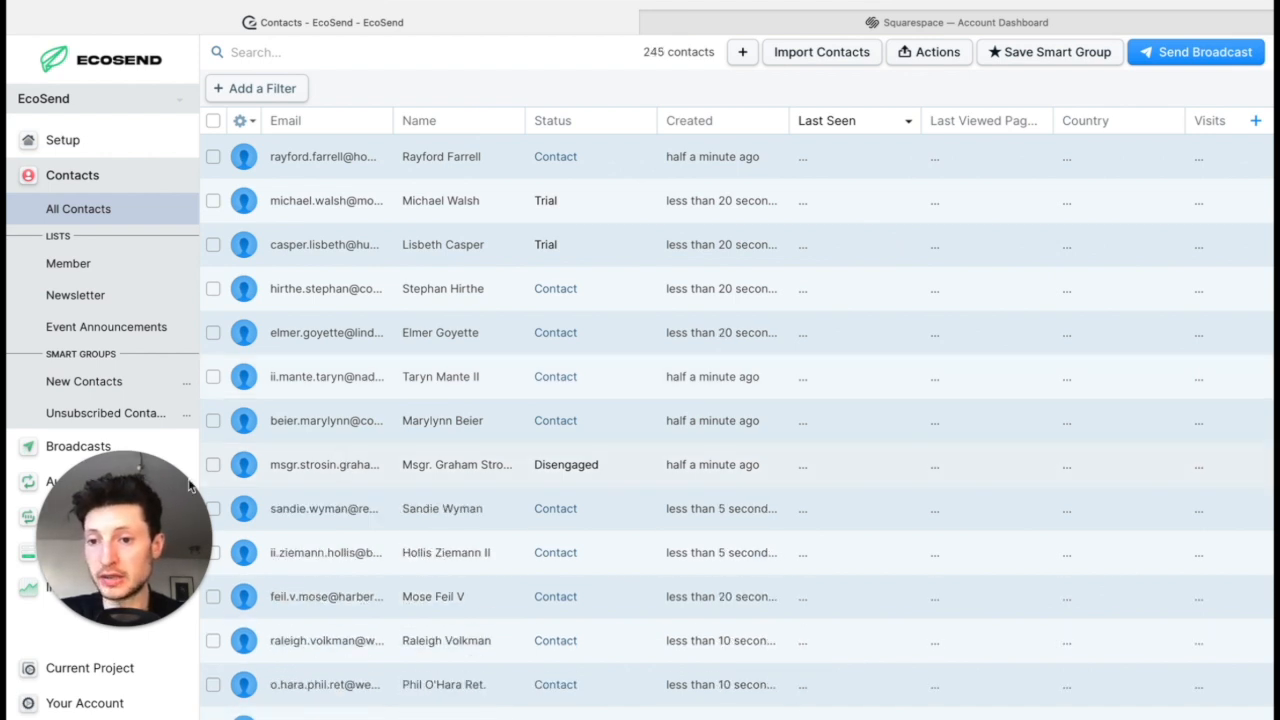
left_click(238, 92)
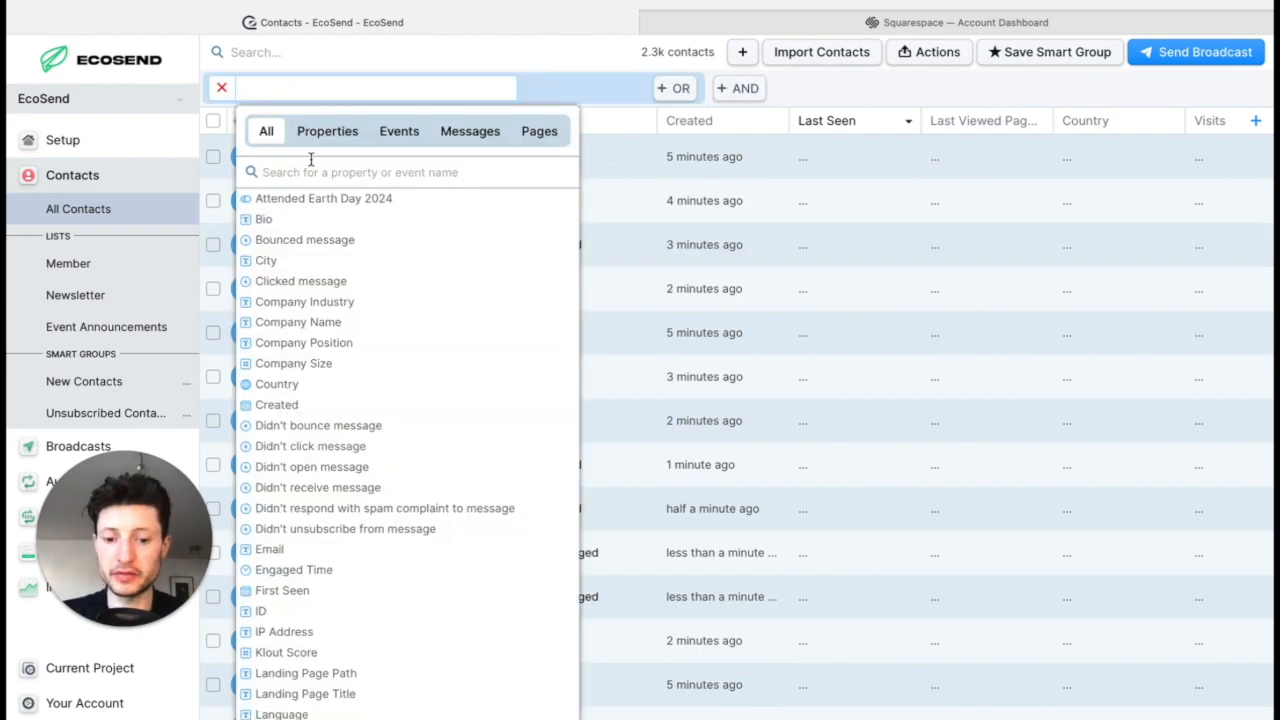
type("mem")
left_click(343, 199)
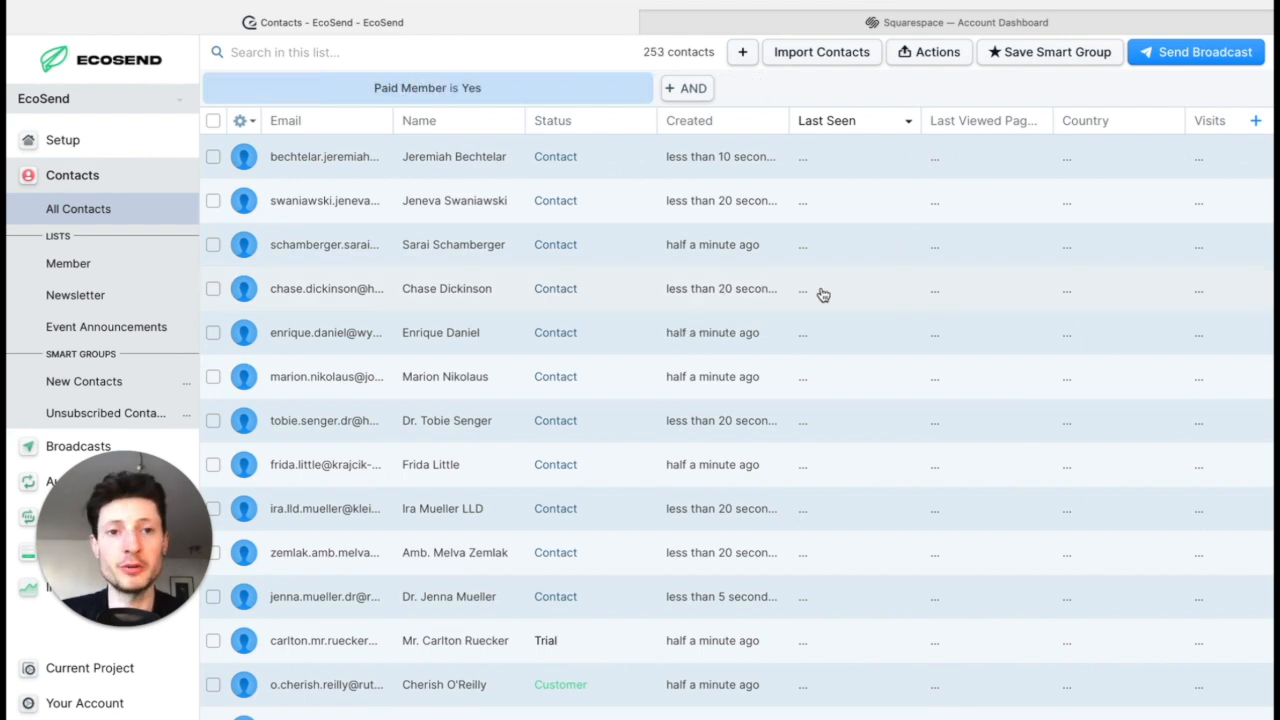
Step: Add all the contacts matching the paid member filter to the Member list
left_click(944, 56)
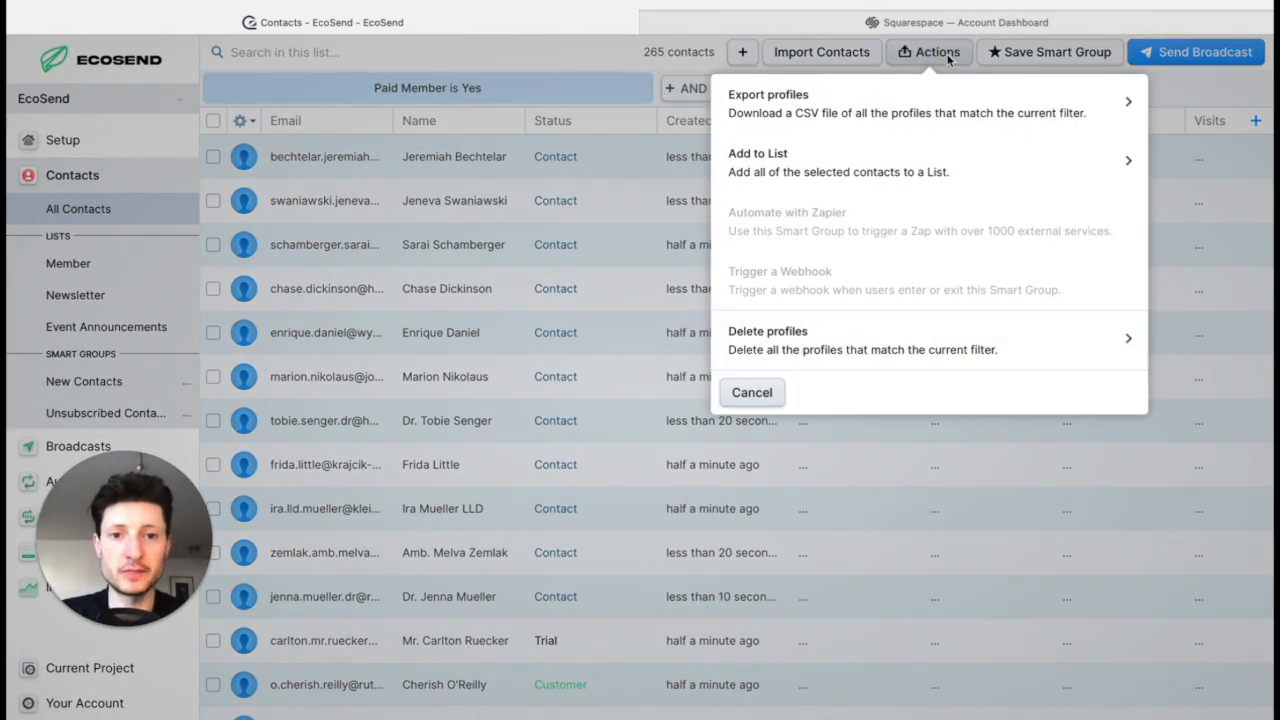
left_click(1074, 163)
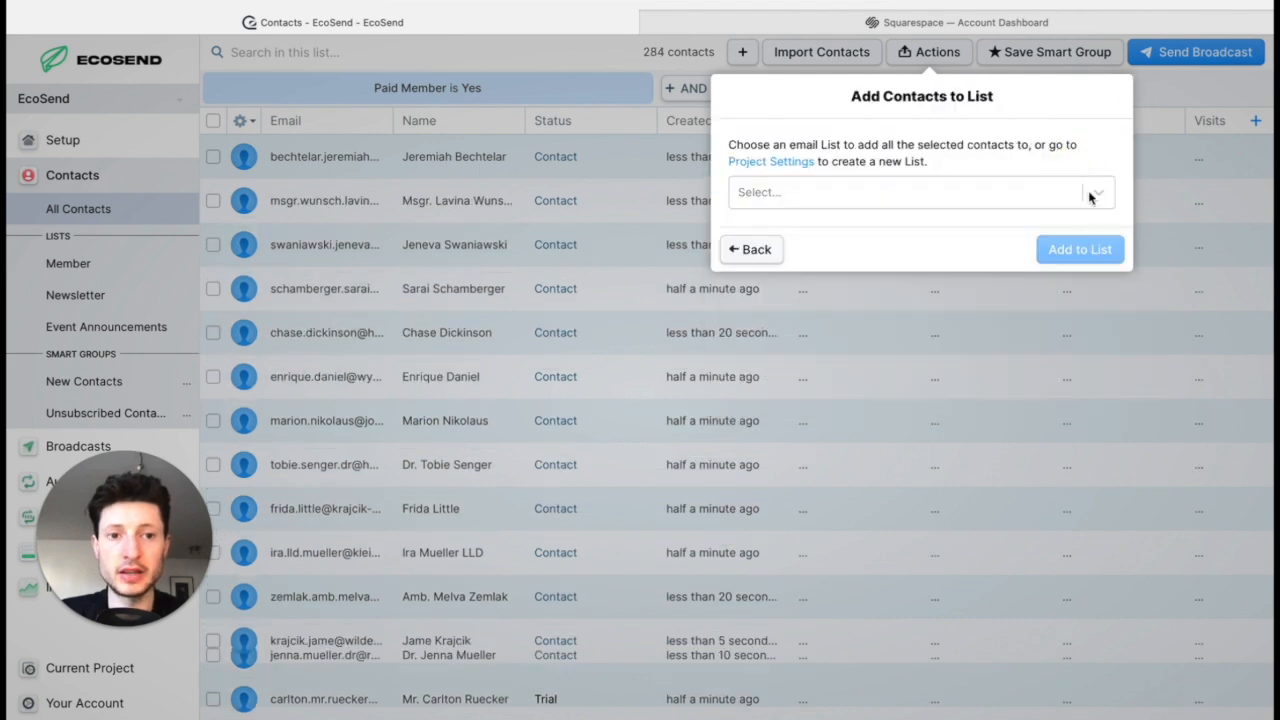
left_click(1090, 198)
left_click(979, 233)
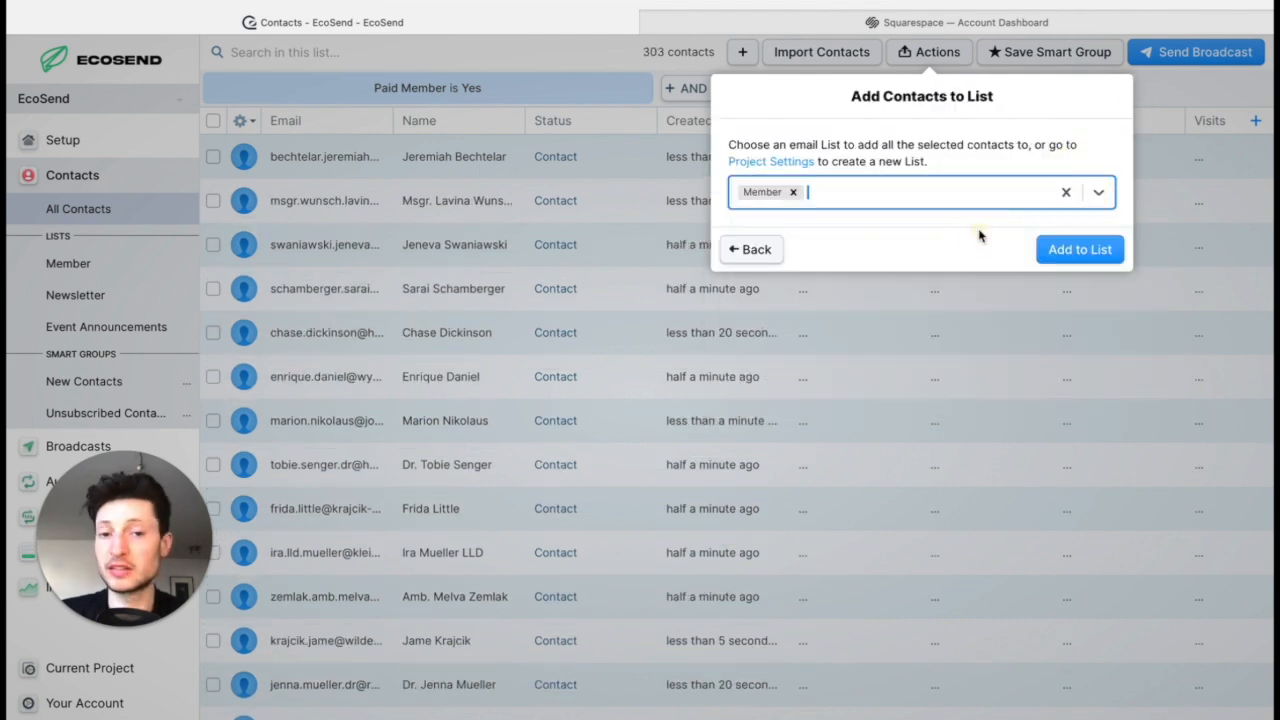
left_click(1088, 246)
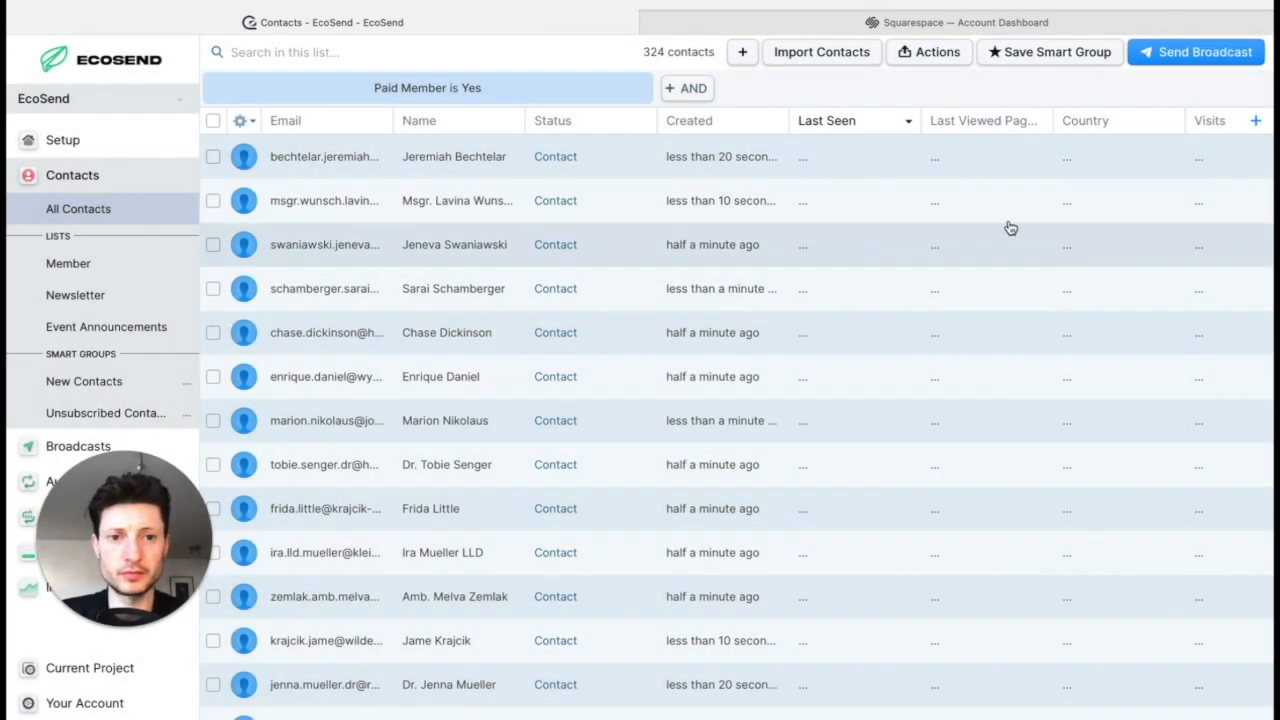
Step: Review the contacts subscribed to the Member list and compare them with the Newsletter list
left_click(121, 266)
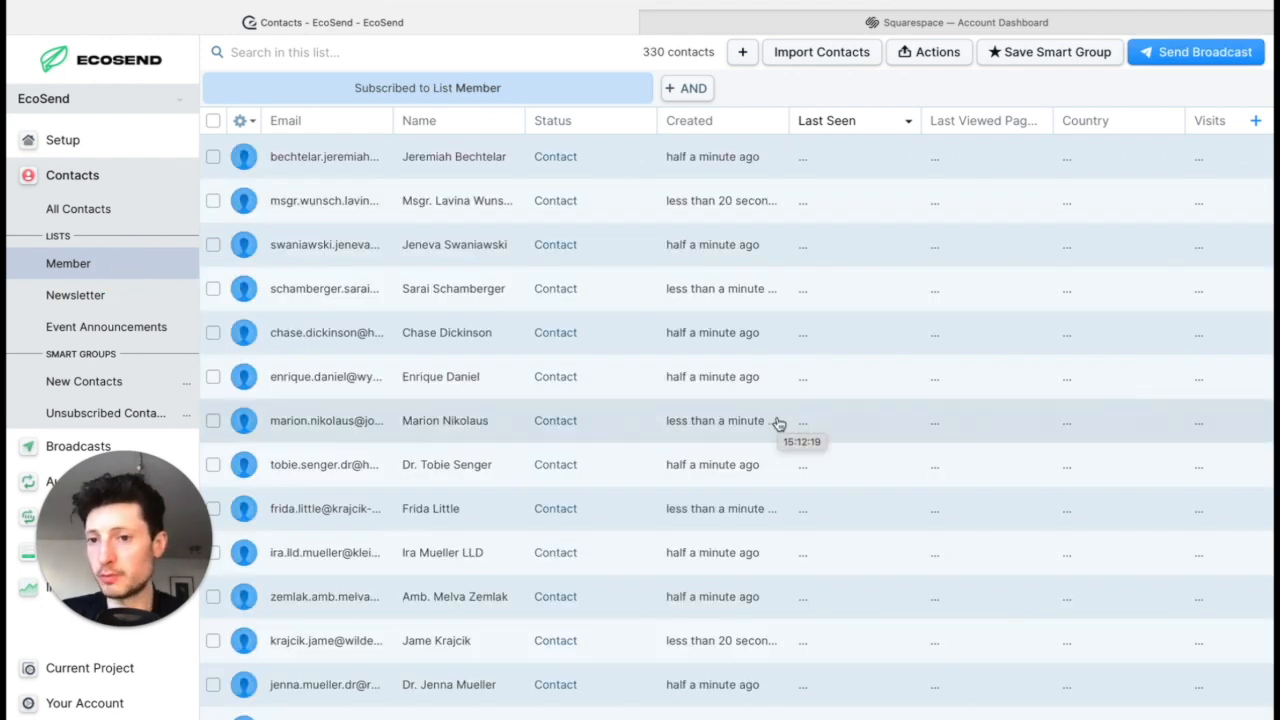
left_click(114, 296)
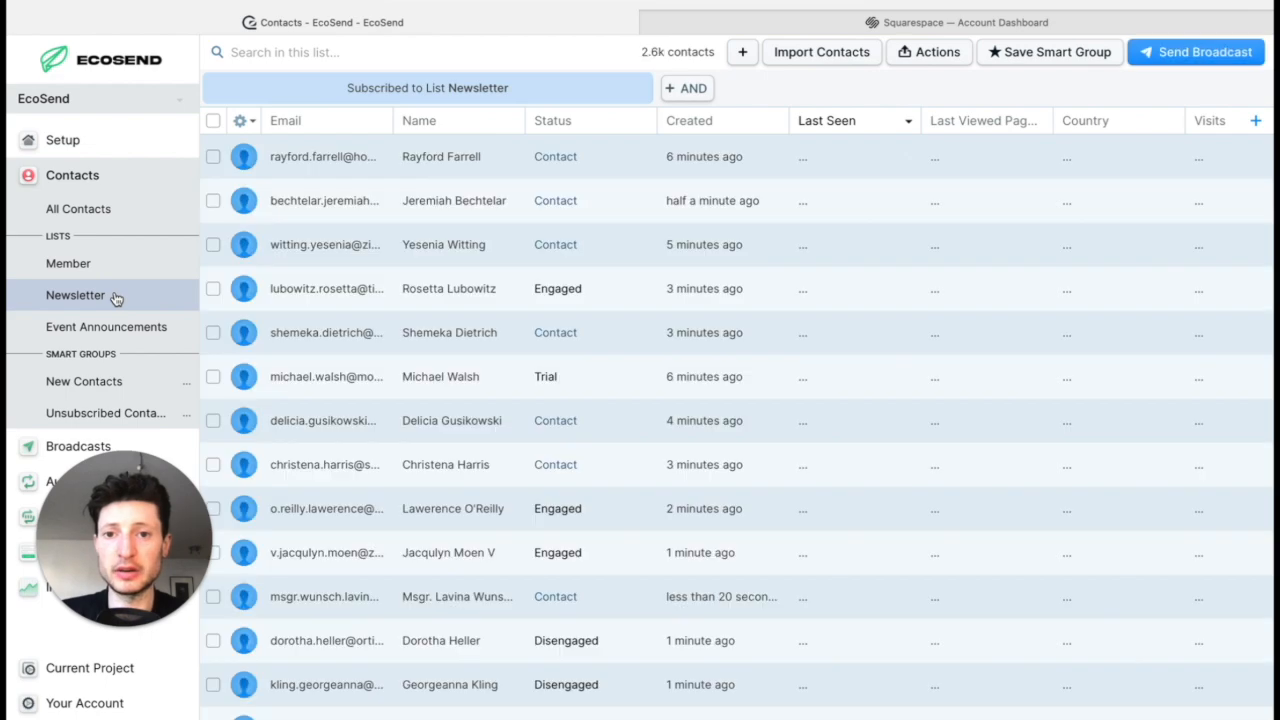
left_click(135, 264)
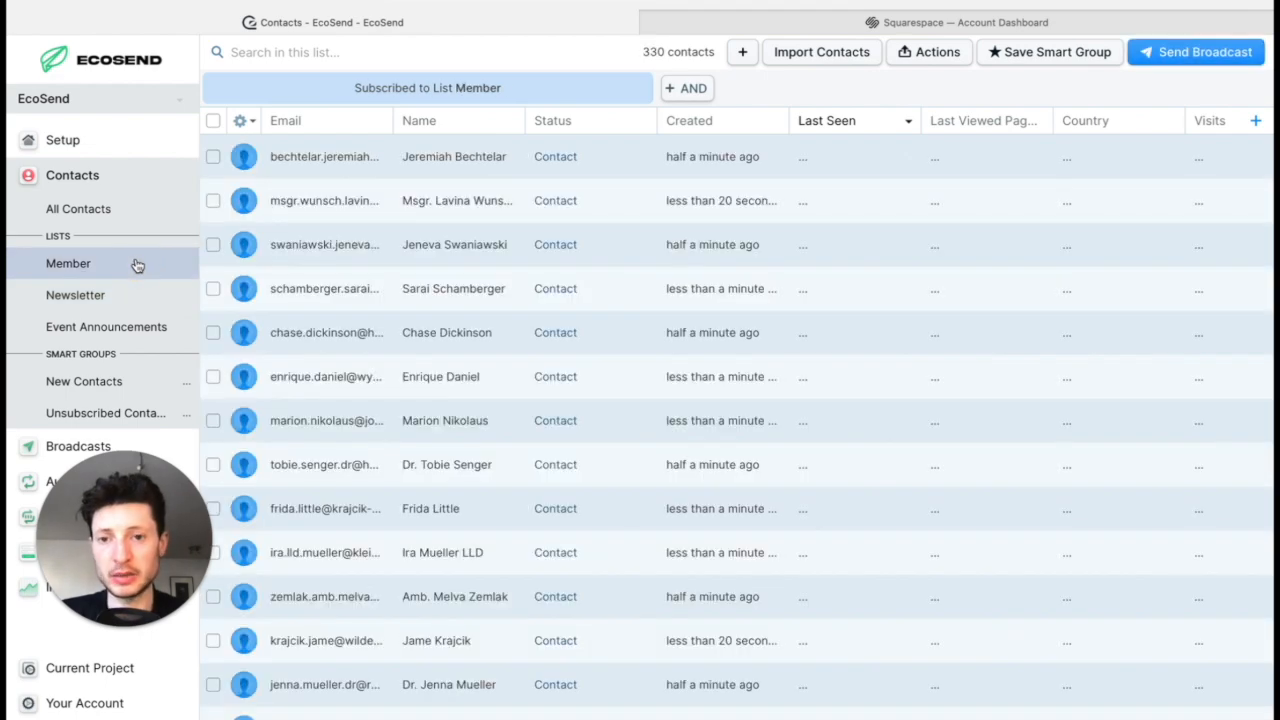
Step: Filter all contacts to those whose Attended Earth Day 2024 property is Yes
left_click(95, 210)
left_click(255, 88)
type("e")
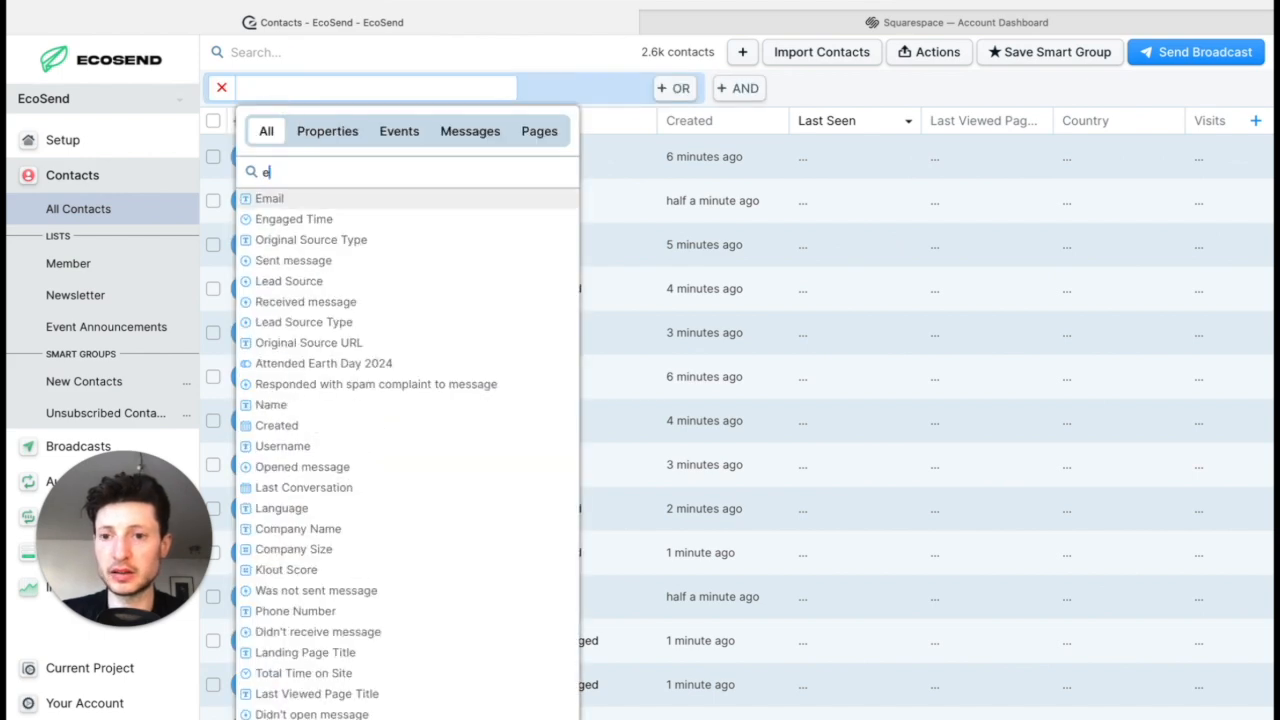
type("ar")
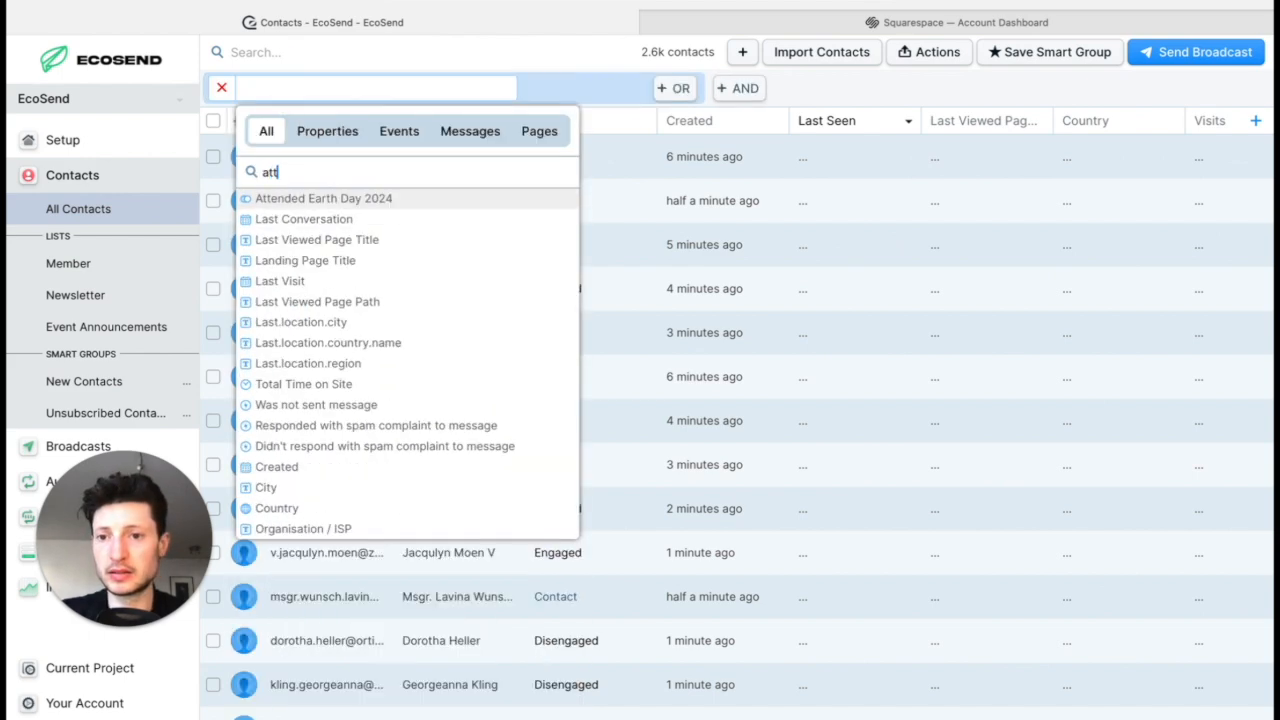
left_click(387, 206)
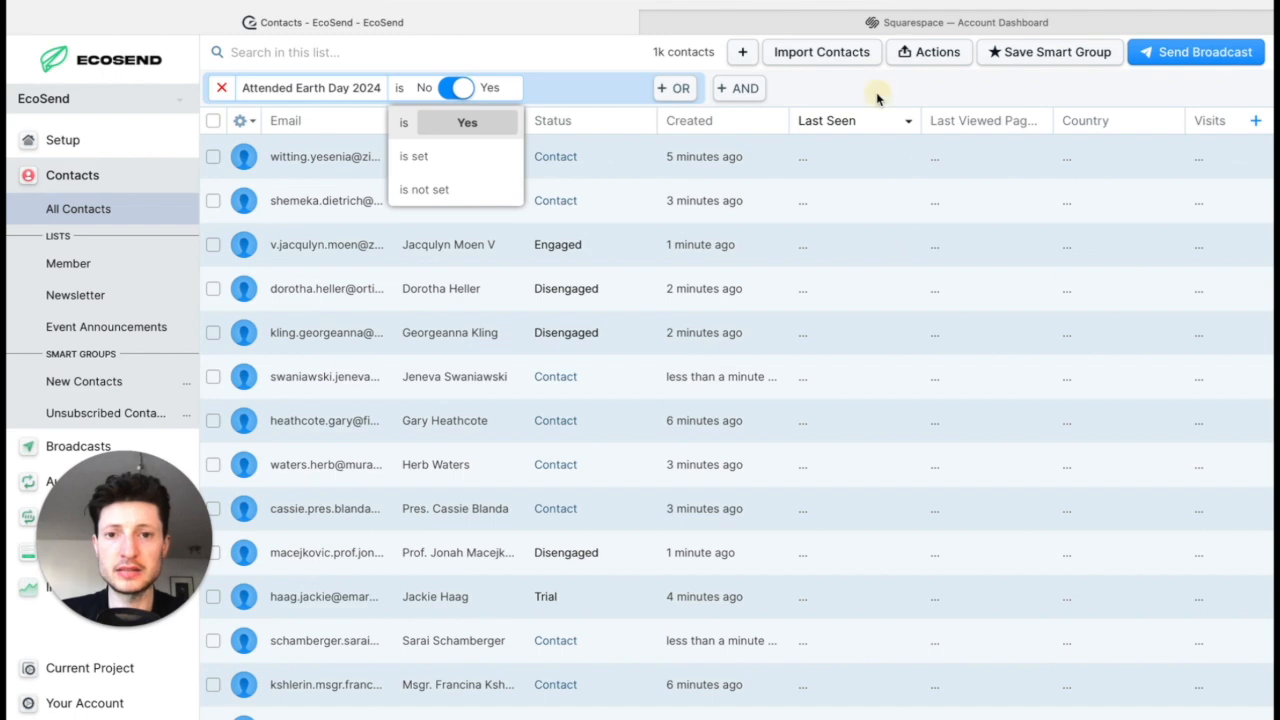
left_click(877, 97)
Step: Add all the contacts who attended Earth Day 2024 to the Event Announcements list
left_click(932, 52)
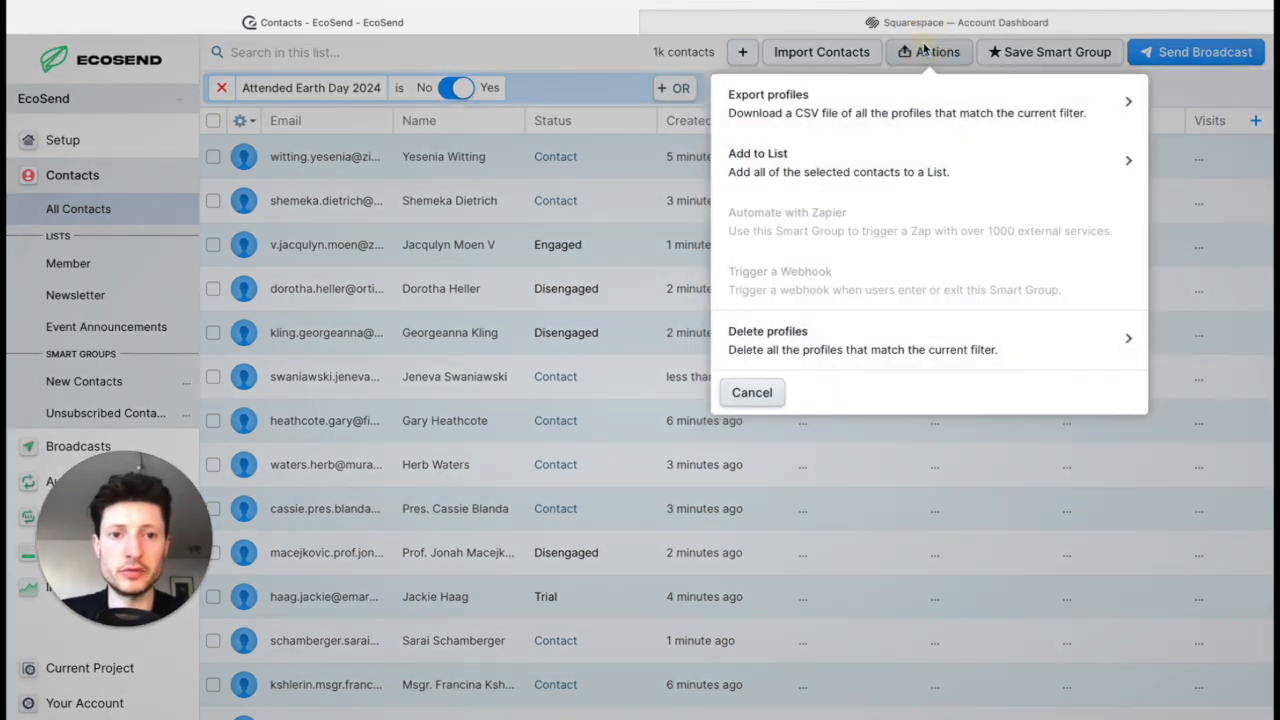
left_click(990, 172)
left_click(952, 203)
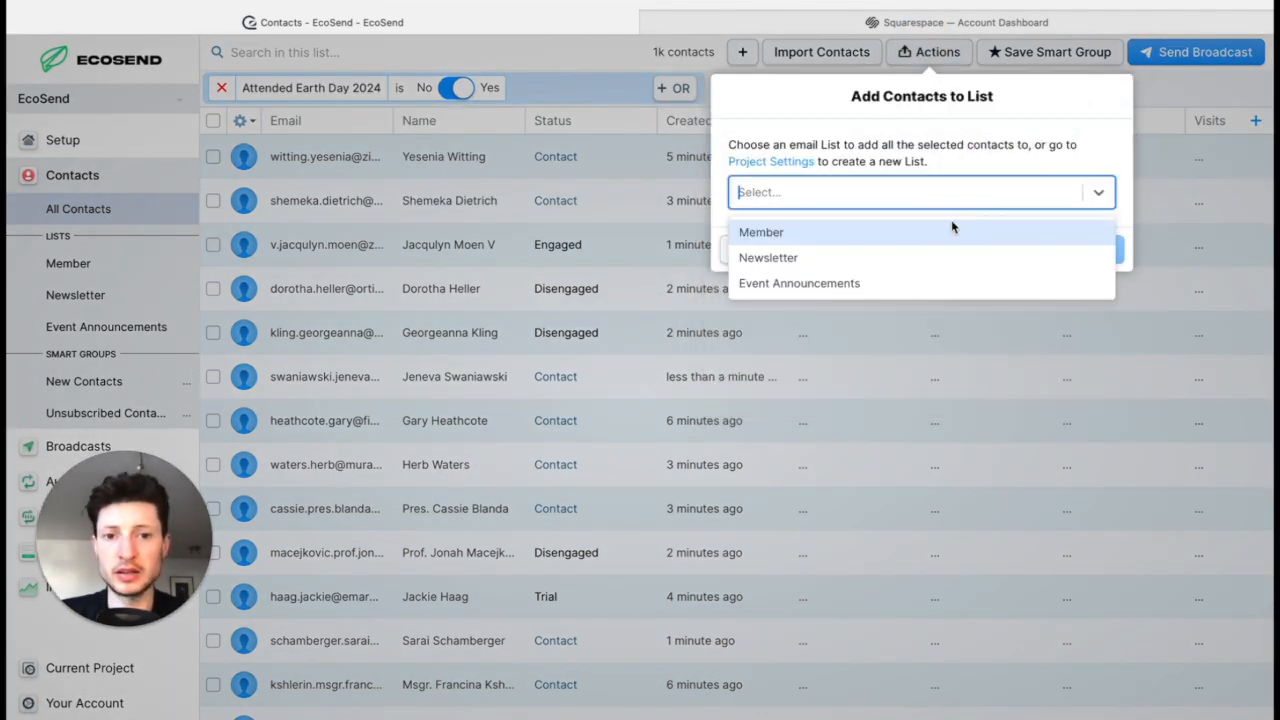
left_click(925, 283)
left_click(1100, 250)
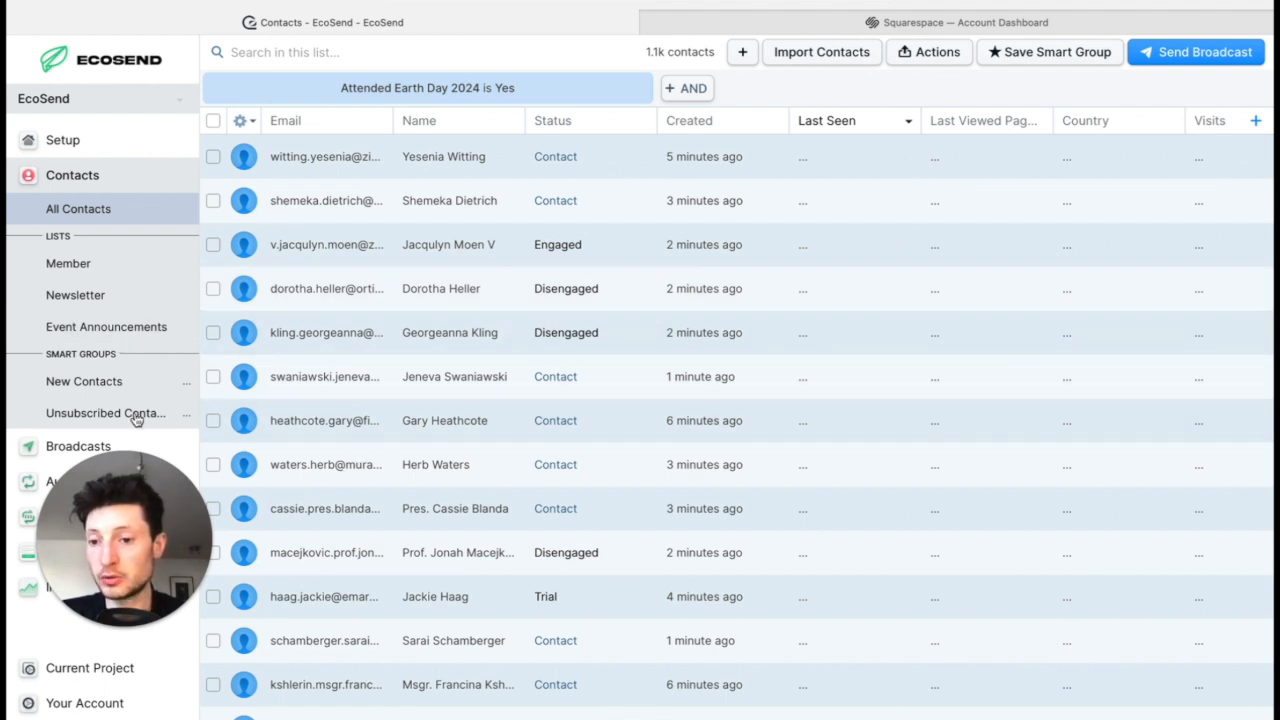
Step: Open the Newsletter Form for editing and look at its embedded version on the GAIA Consulting Inc. website
left_click_drag(105, 470, 1085, 505)
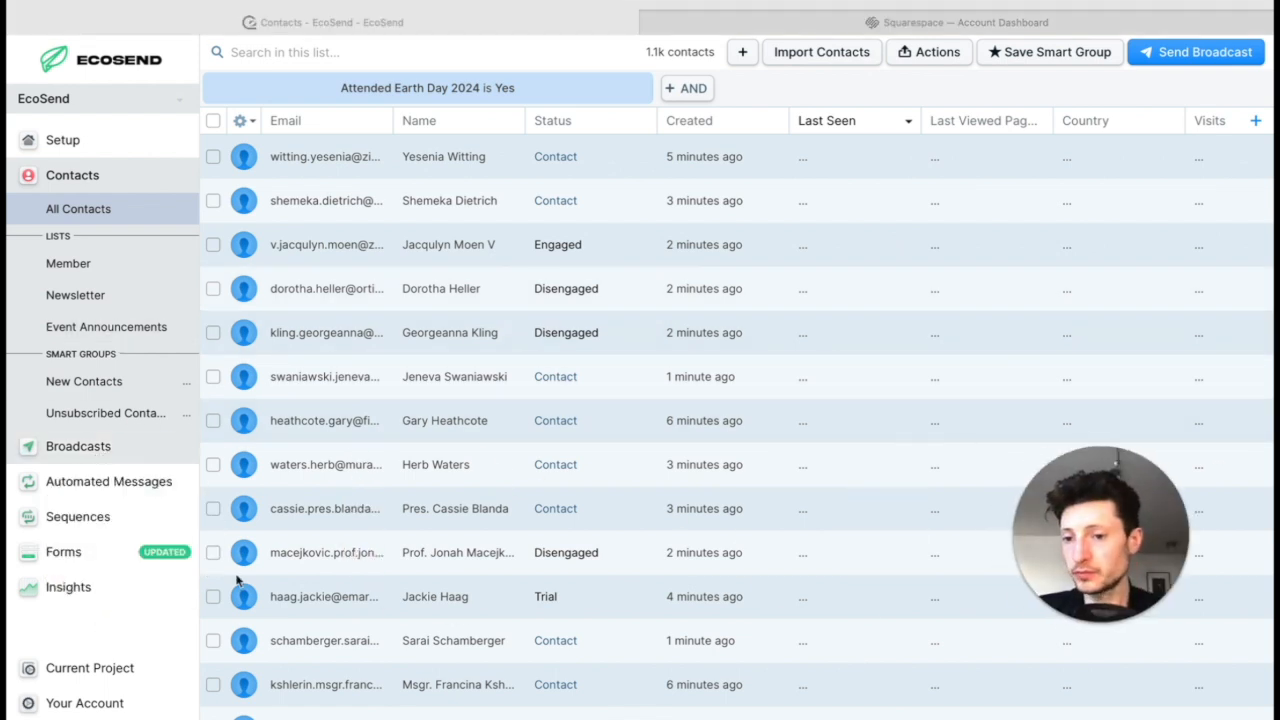
left_click(68, 552)
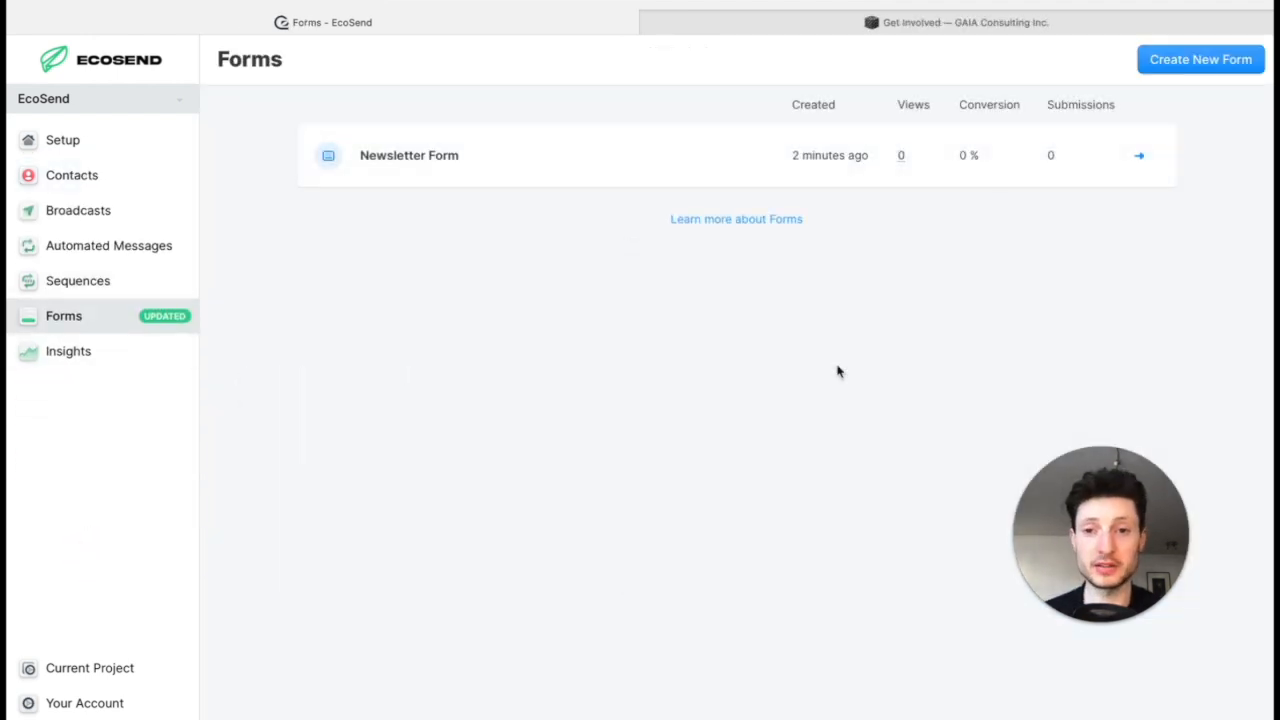
left_click(569, 158)
scroll(668, 457, "down", 1)
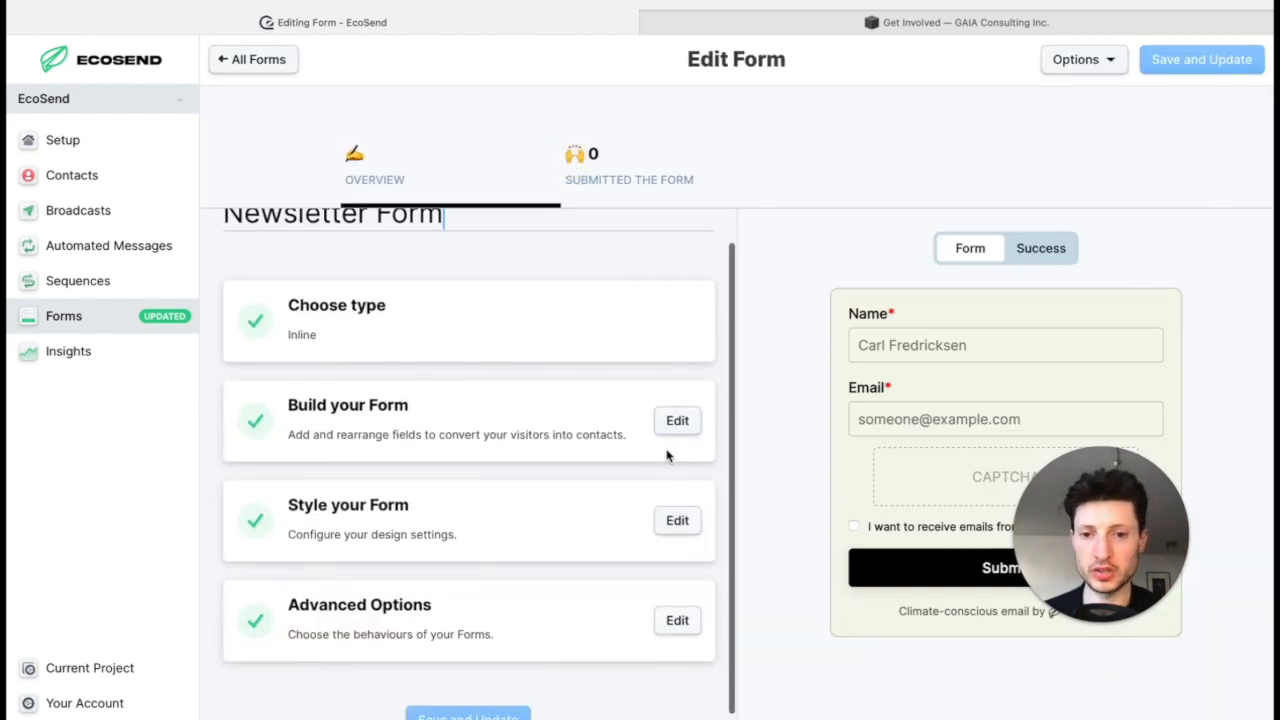
left_click(935, 22)
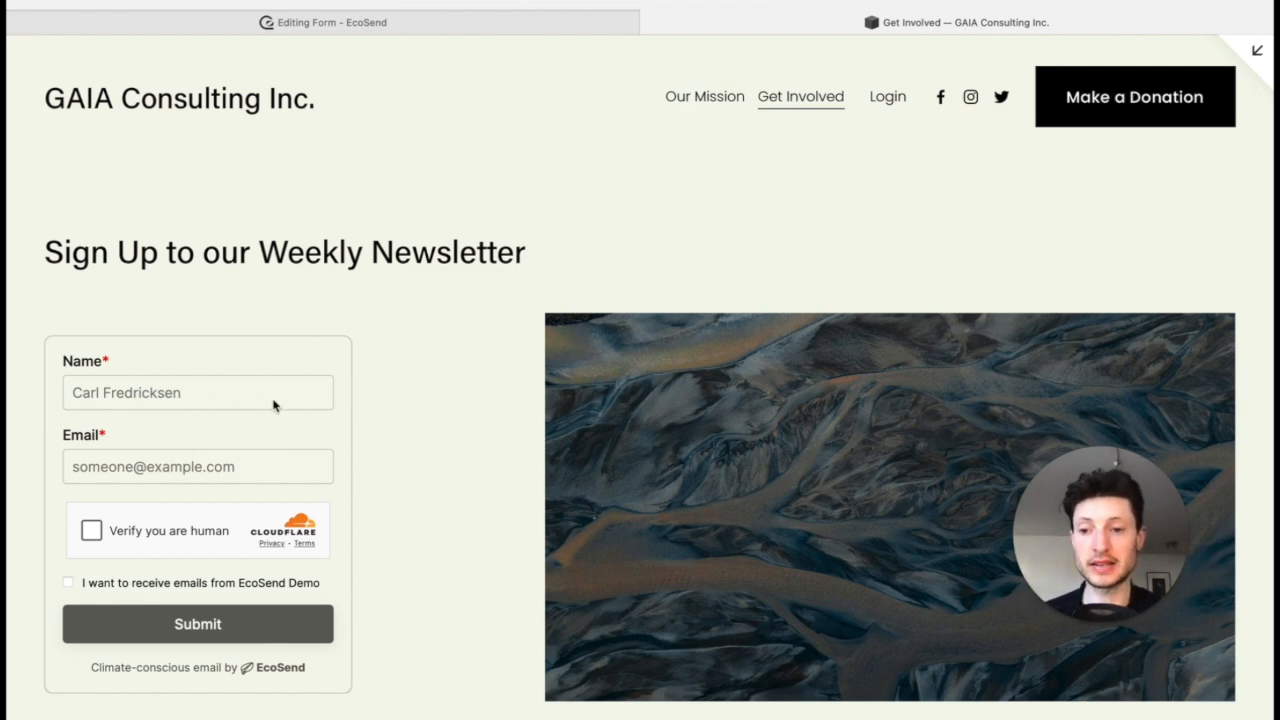
left_click(364, 20)
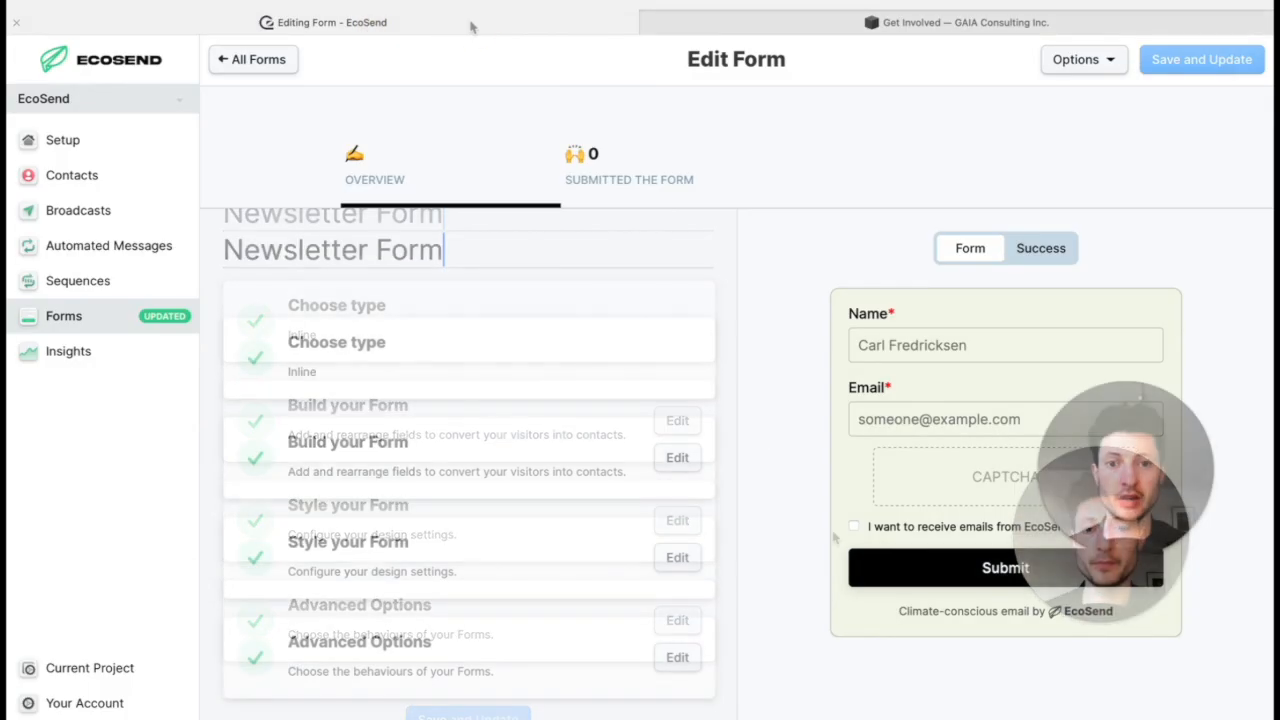
Step: In the form's advanced options, have submissions added to the Newsletter list, and save and update the form
scroll(682, 396, "down", 2)
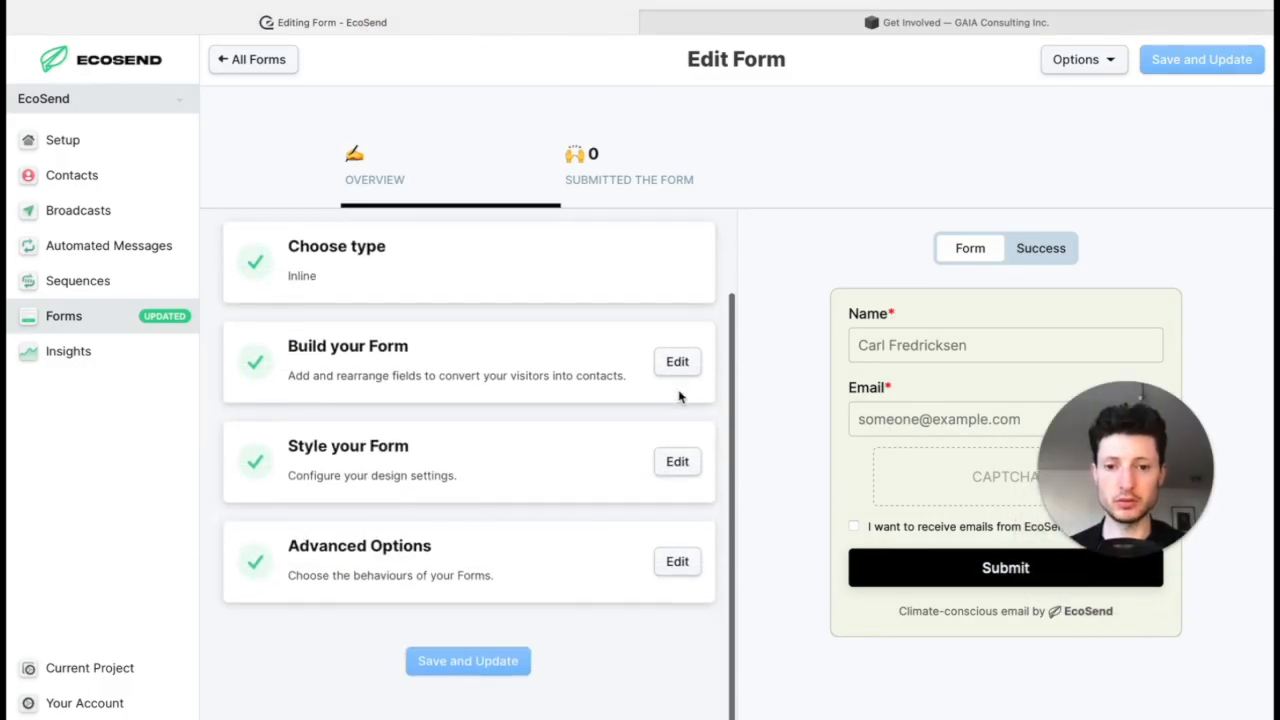
left_click(677, 573)
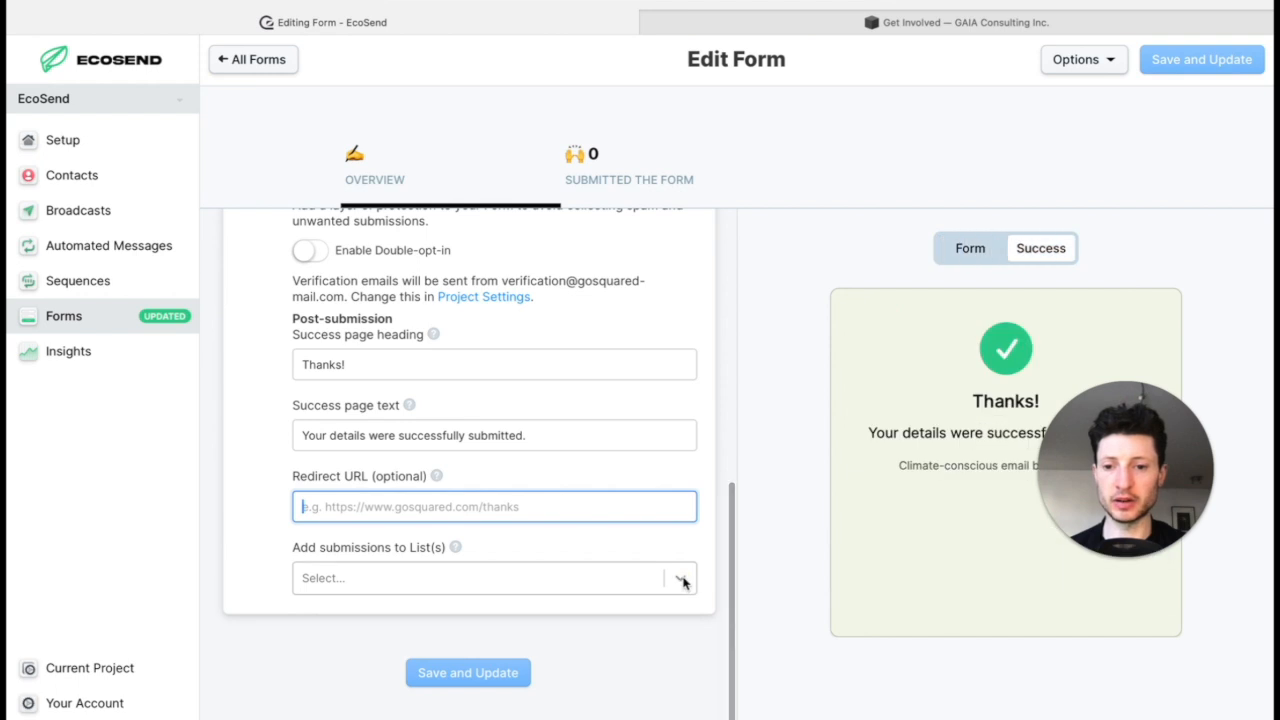
scroll(671, 565, "up", 1)
scroll(671, 565, "down", 1)
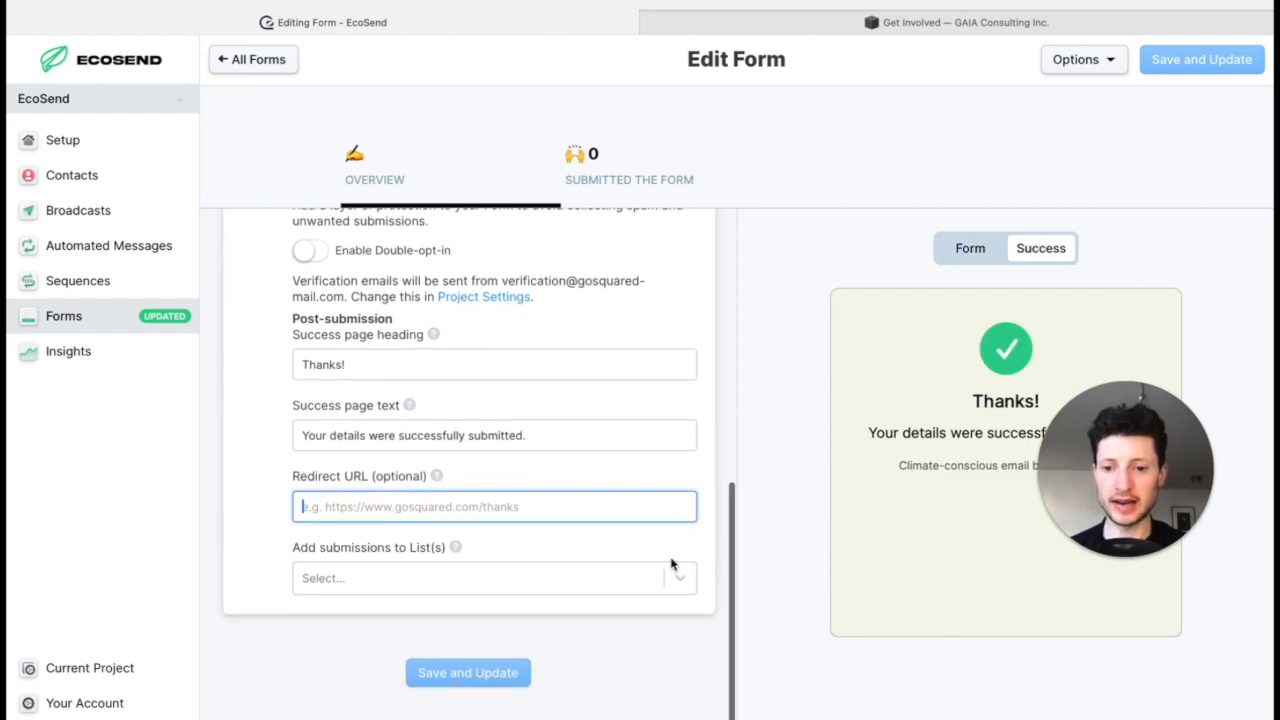
left_click(682, 585)
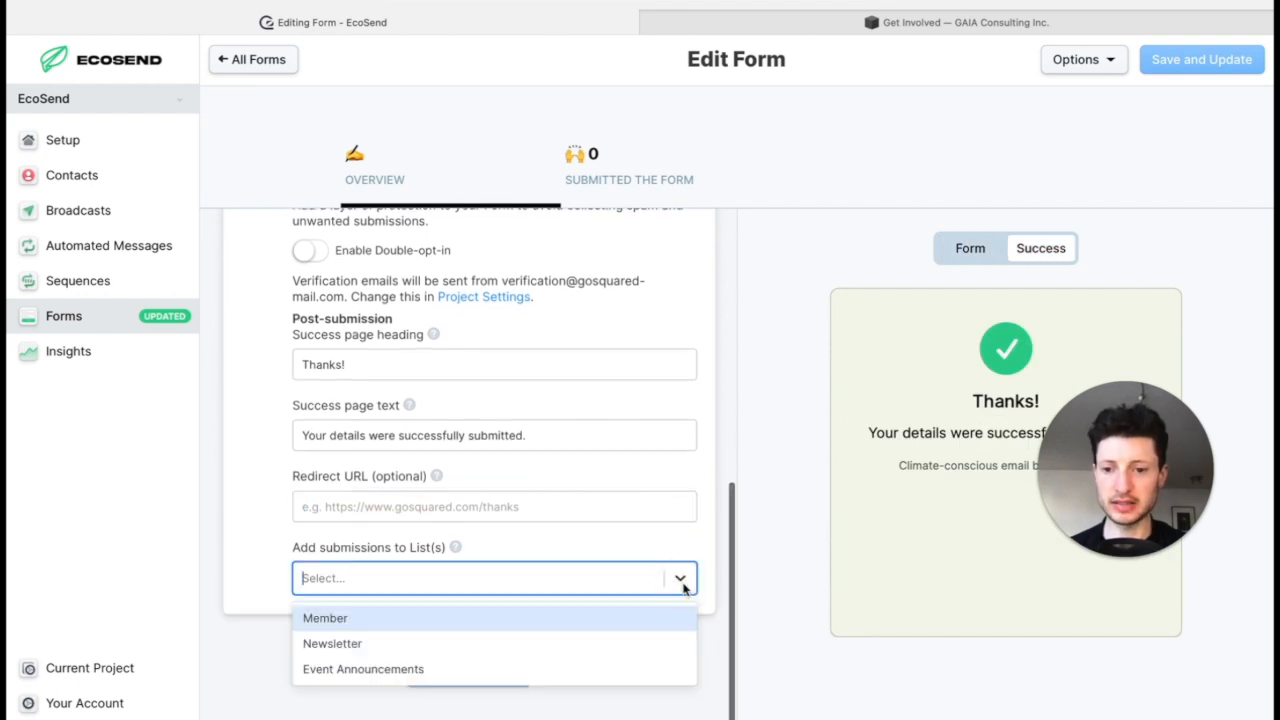
left_click(605, 651)
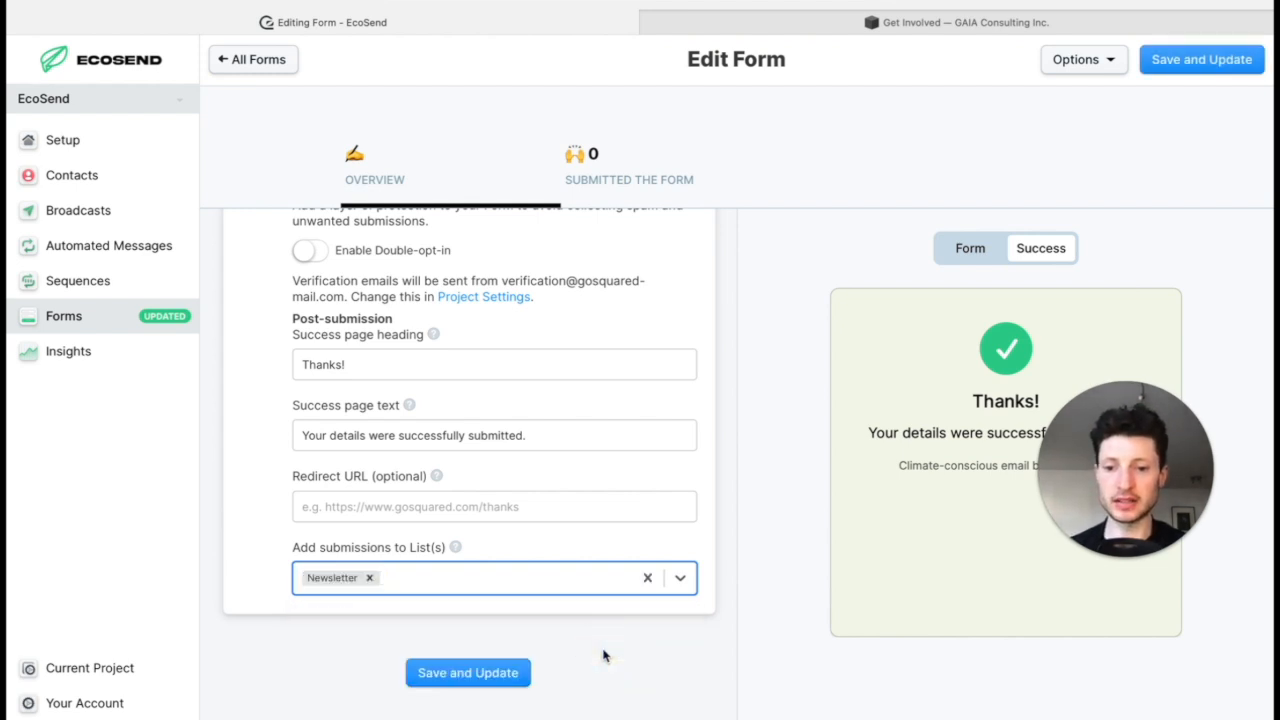
left_click(503, 673)
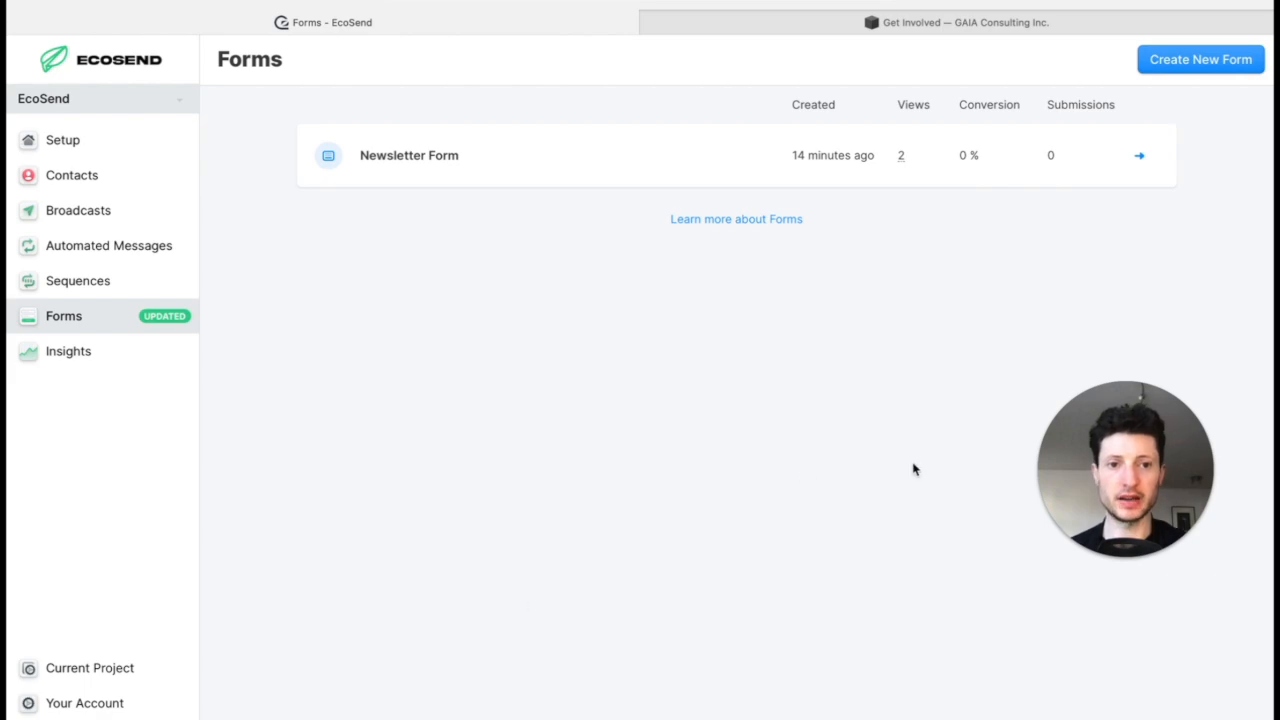
Step: On the GAIA Consulting Inc. website, fill in the newsletter sign-up form with the test subscriber's name and e-mail address
left_click(957, 23)
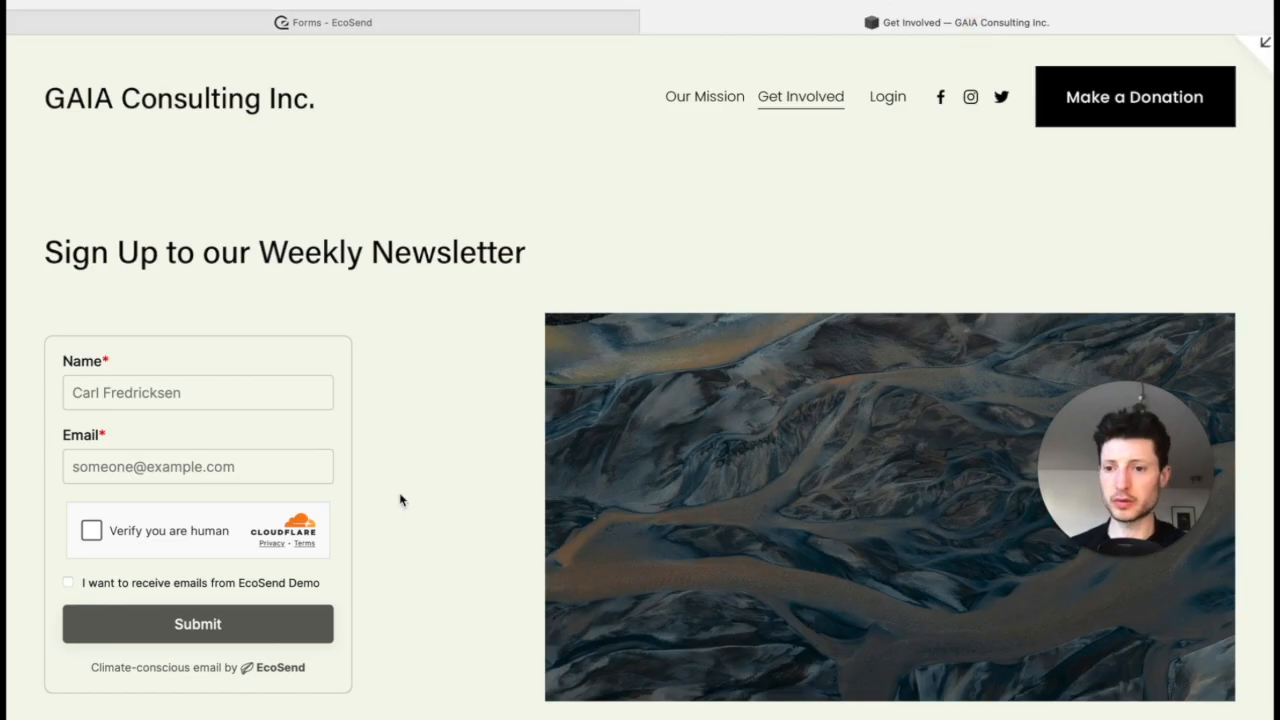
left_click(228, 400)
type("carl")
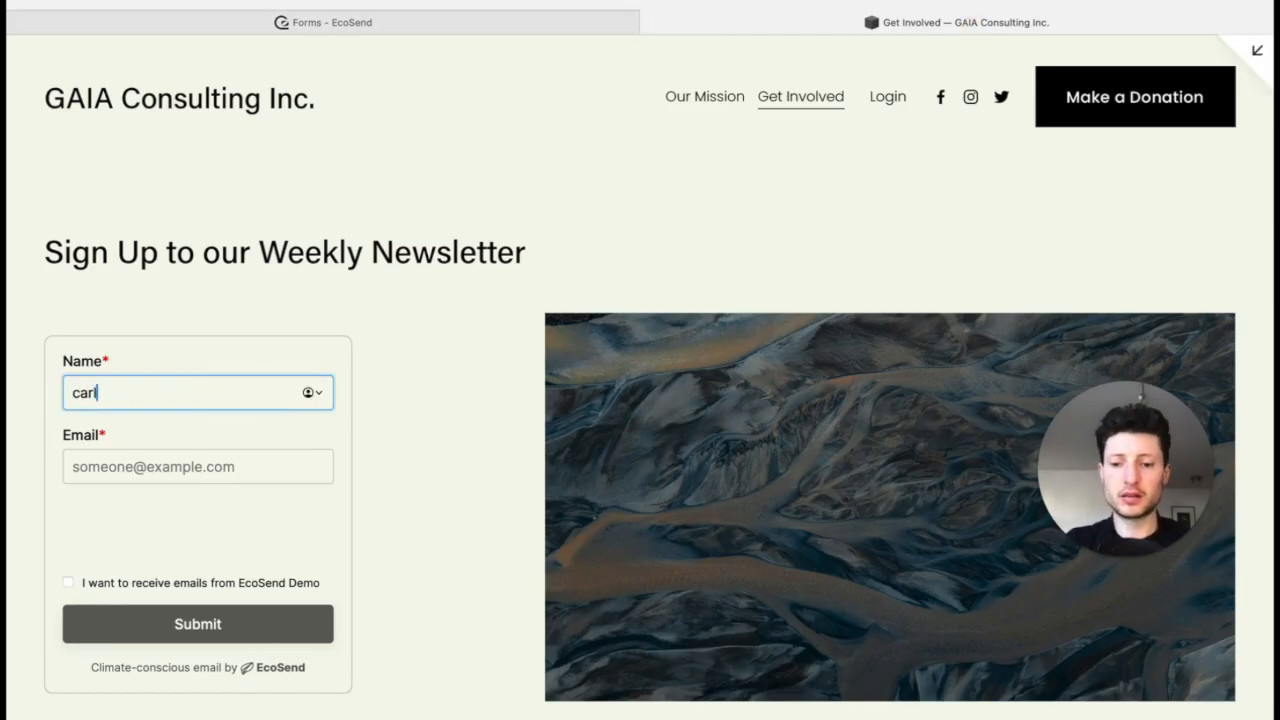
key("ctrl+a")
type("Carl")
key("Tab")
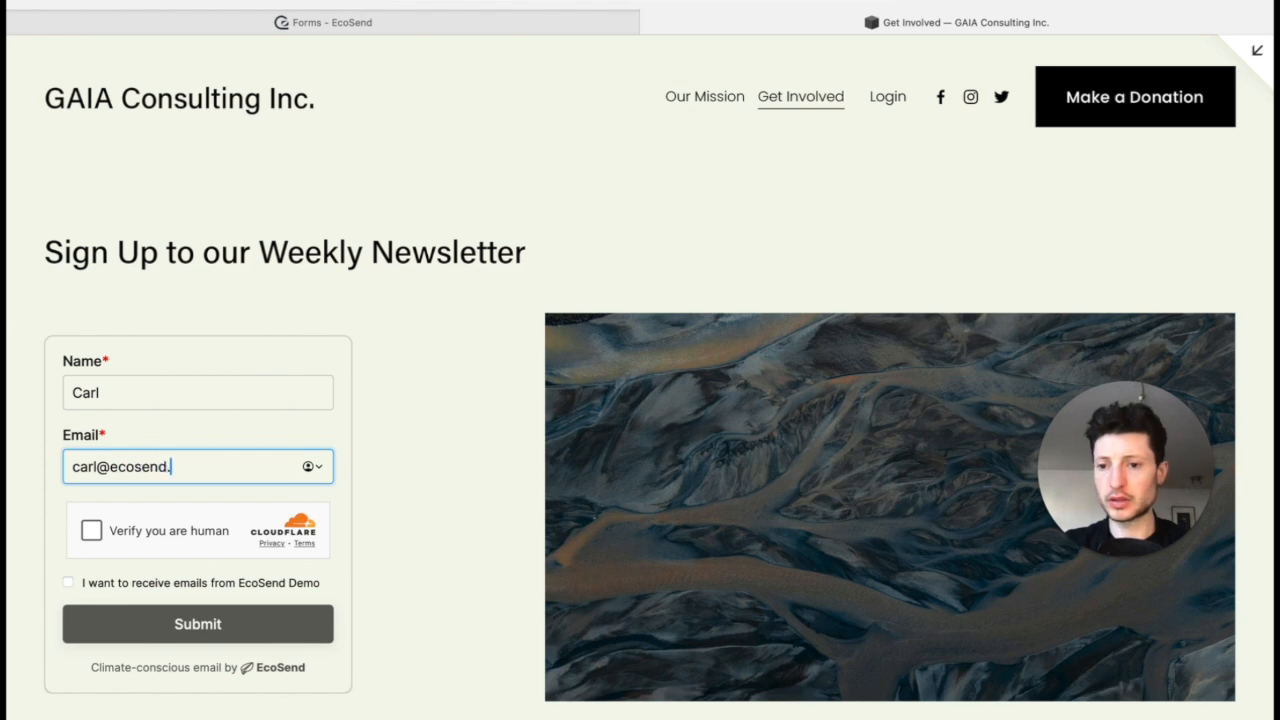
Step: Complete the human verification, consent to receive emails from EcoSend Demo and submit the sign-up form
left_click(91, 530)
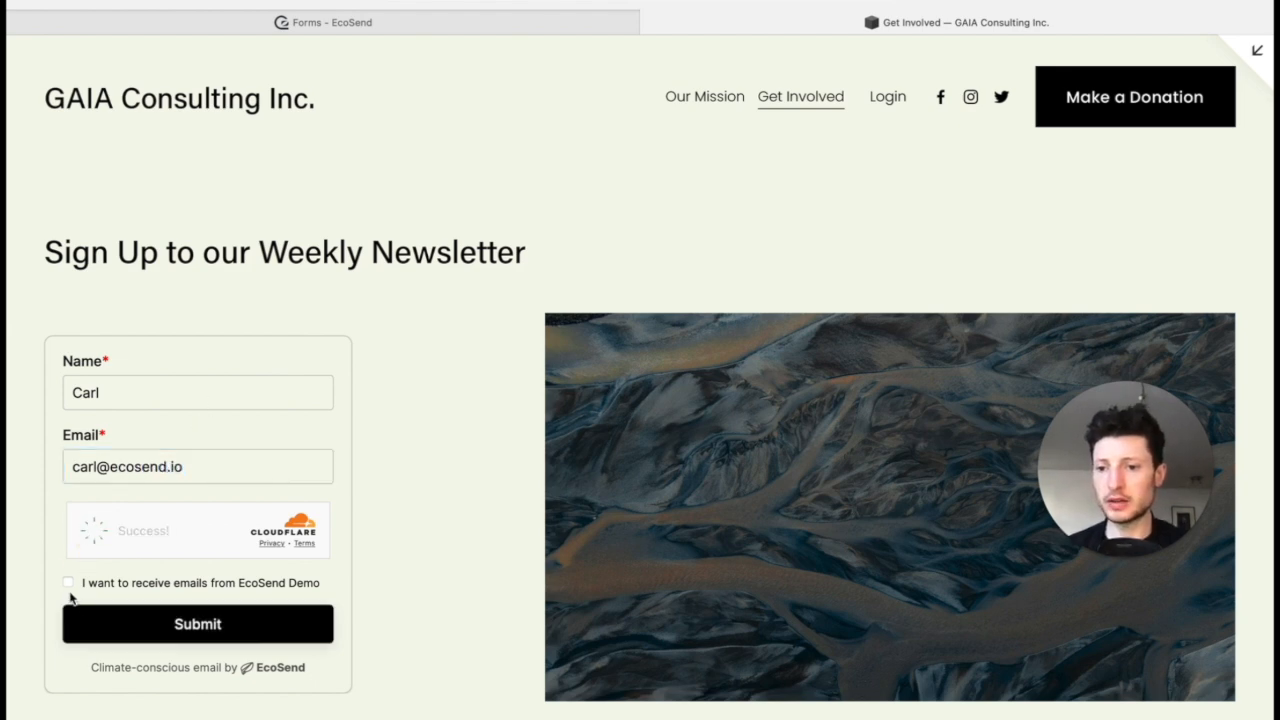
left_click(68, 582)
left_click(226, 618)
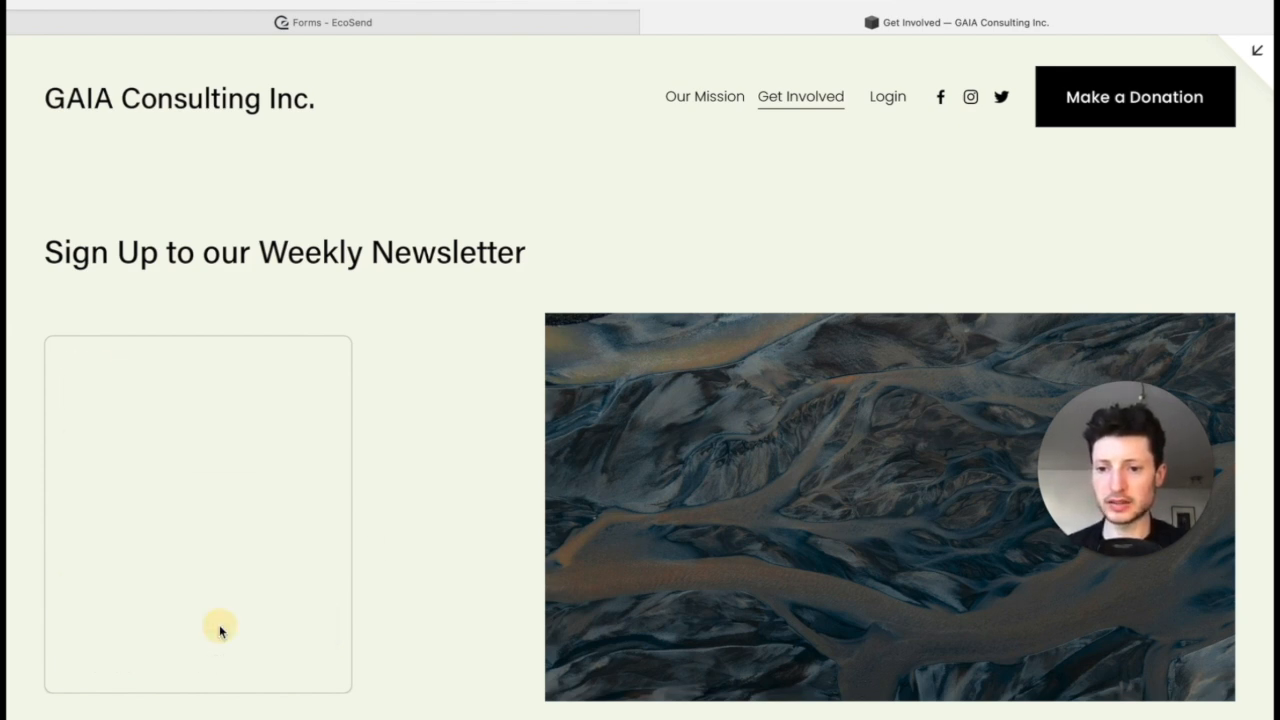
Step: Switch back to EcoSend and view all contacts sorted by creation date to check for the new form subscriber
left_click(564, 31)
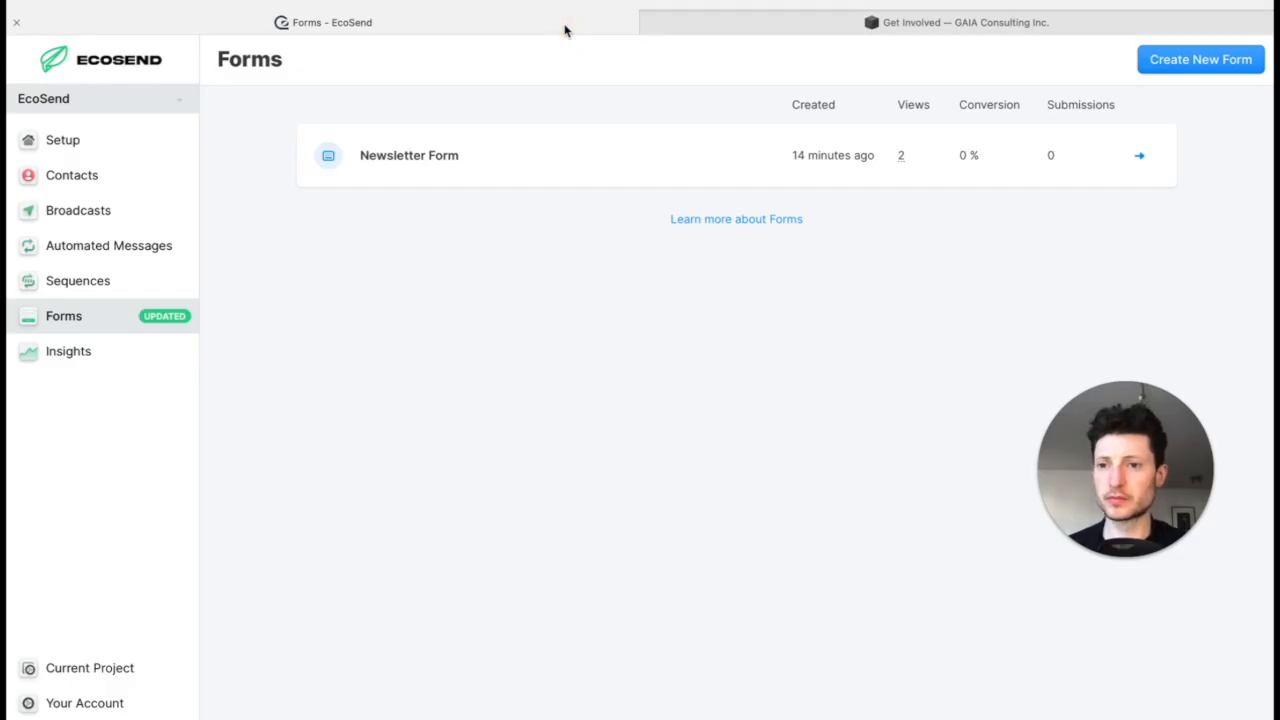
left_click(149, 188)
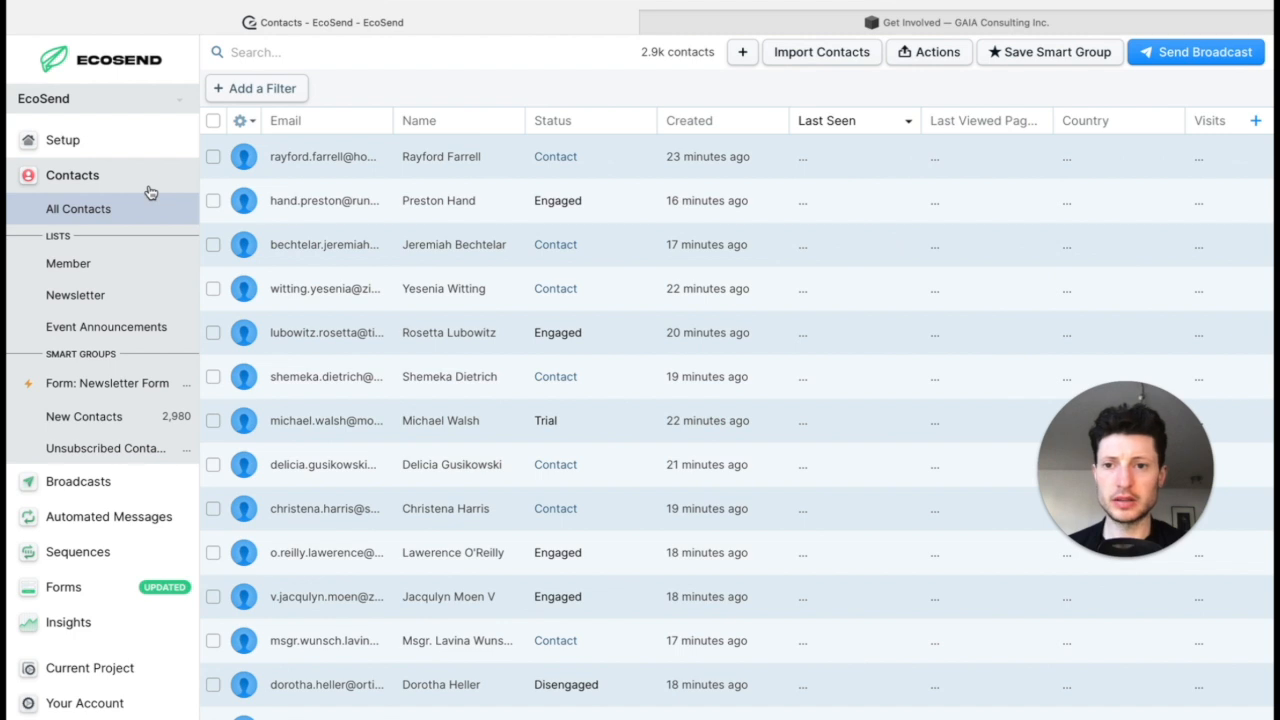
left_click(149, 190)
left_click(144, 217)
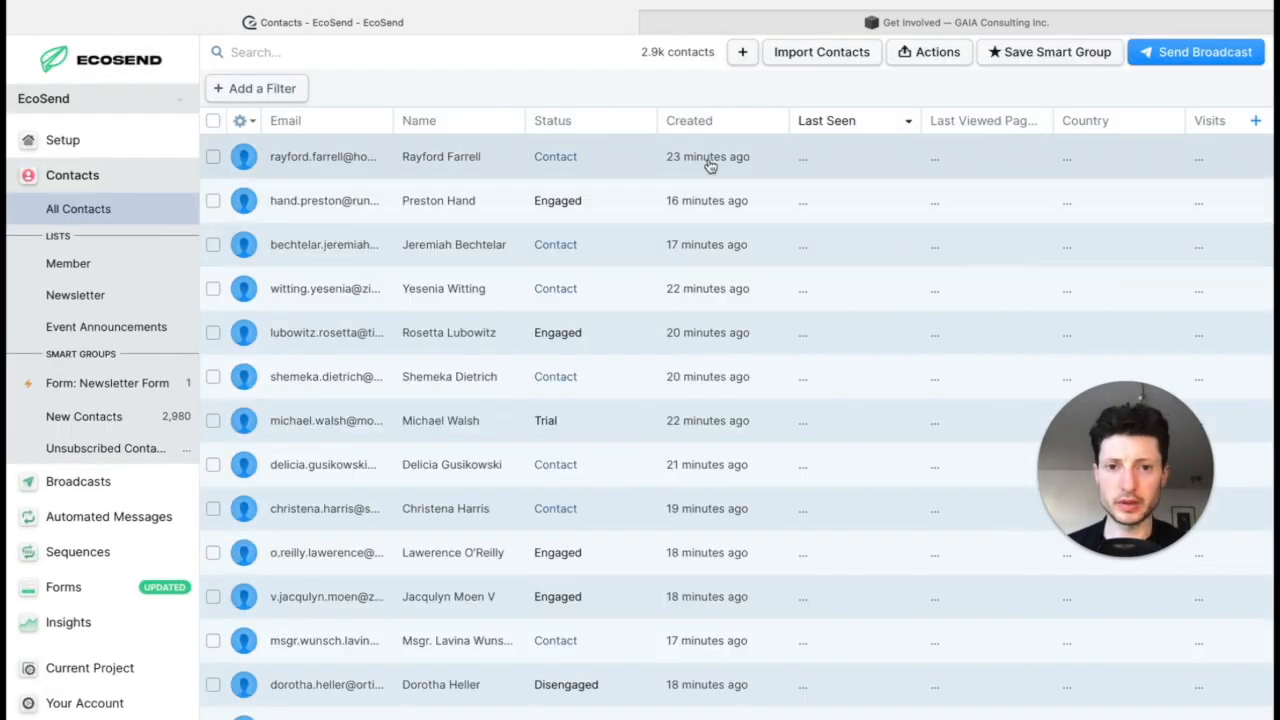
left_click(774, 122)
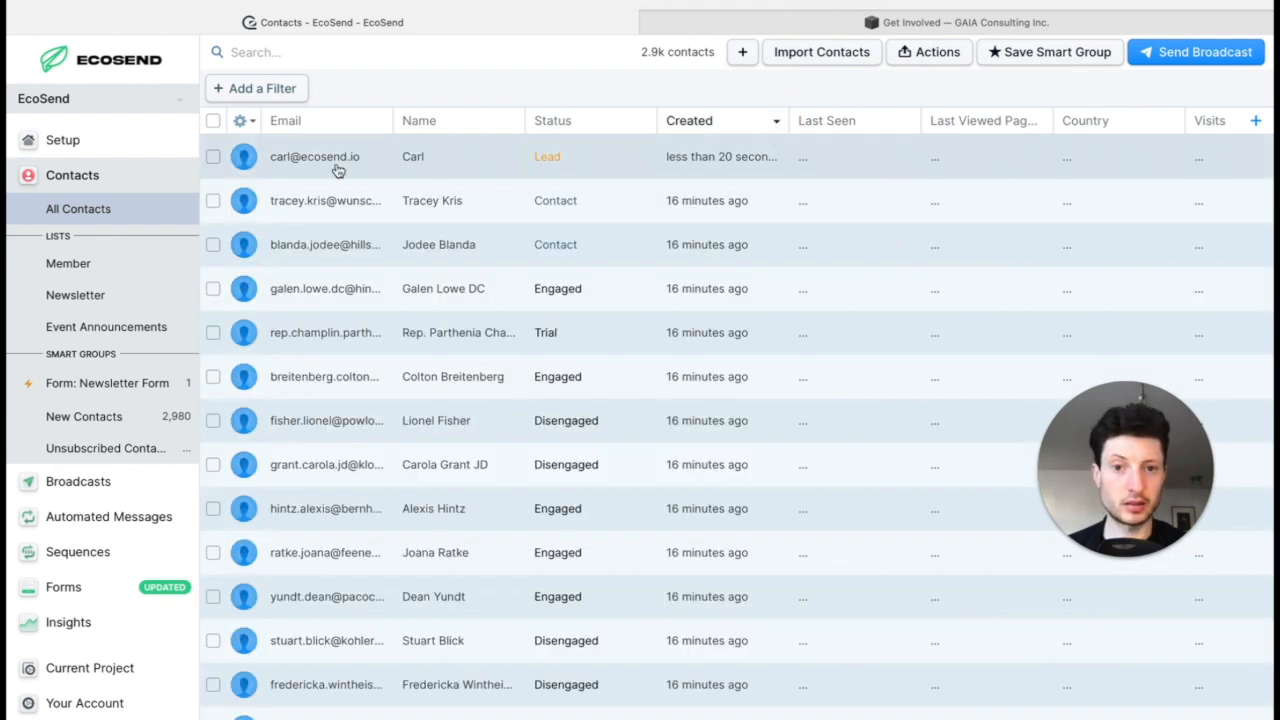
Step: Check the Newsletter Form smart group and the Newsletter list for the new subscriber, sorting the list by creation date
left_click(120, 393)
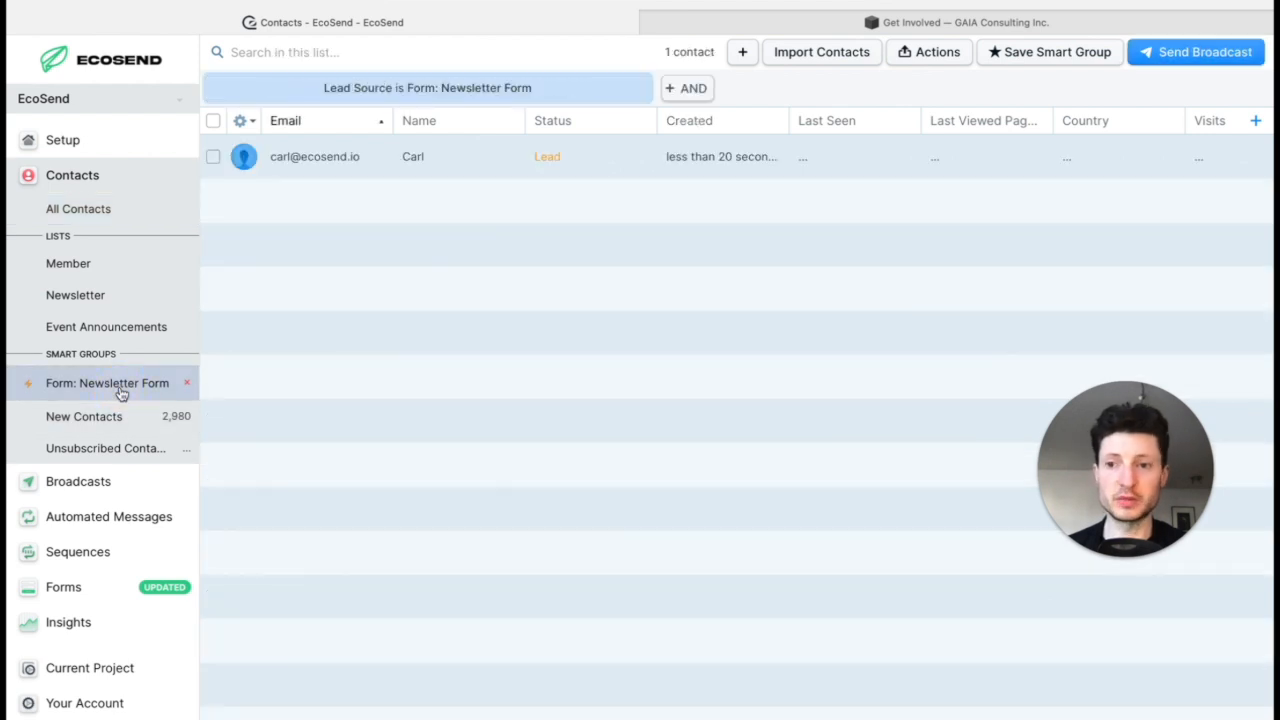
left_click(128, 298)
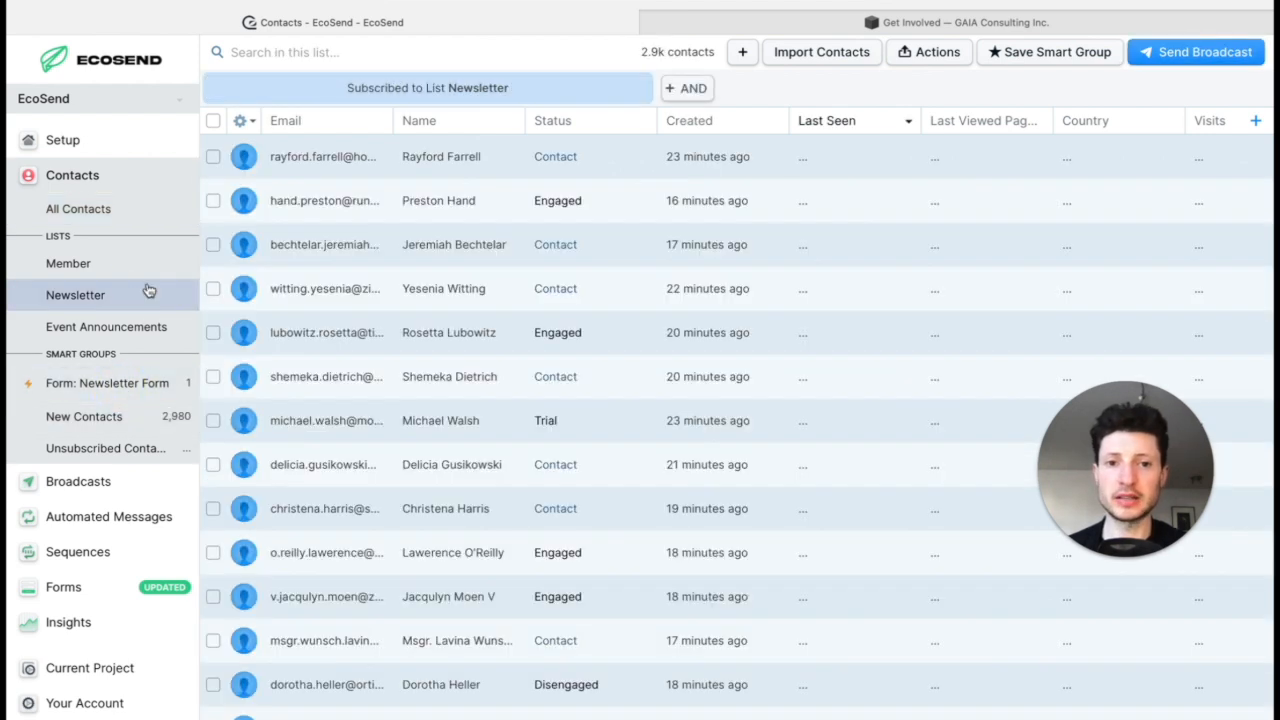
left_click(770, 122)
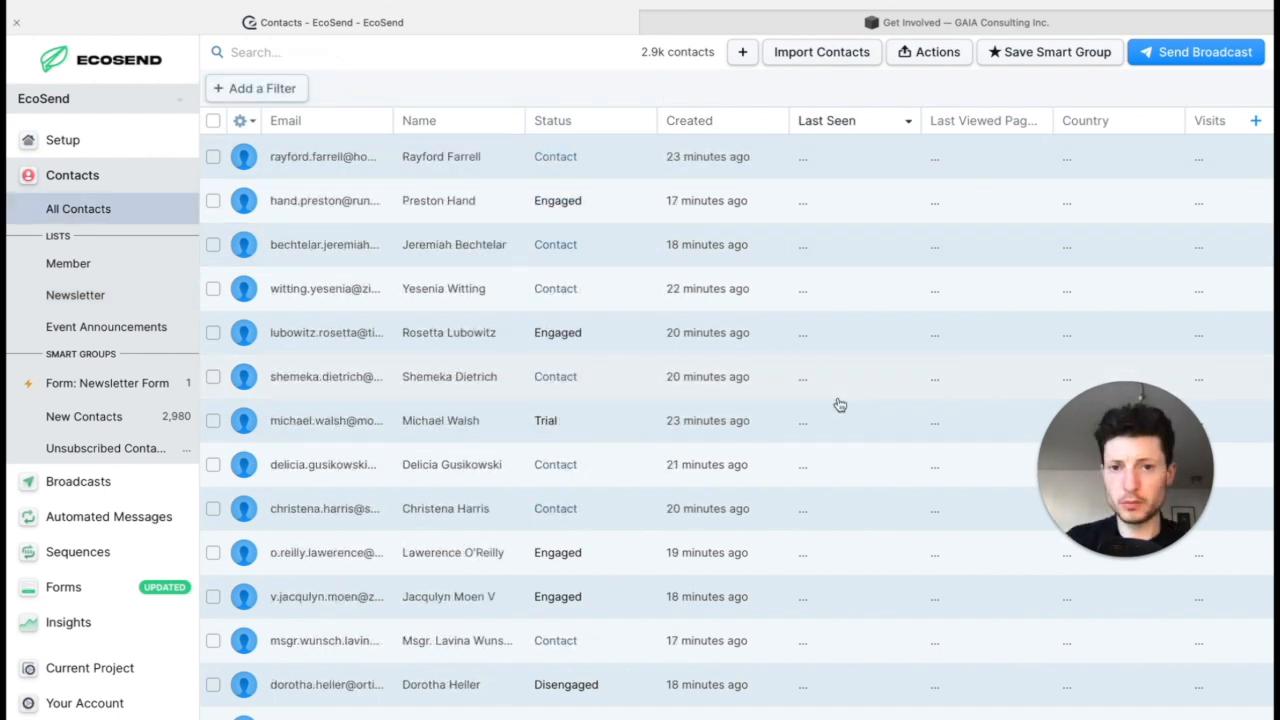
Step: Add a contact with the test person's name and e-mail address, the description "EcoSend Legend" and the Newsletter list
left_click(742, 52)
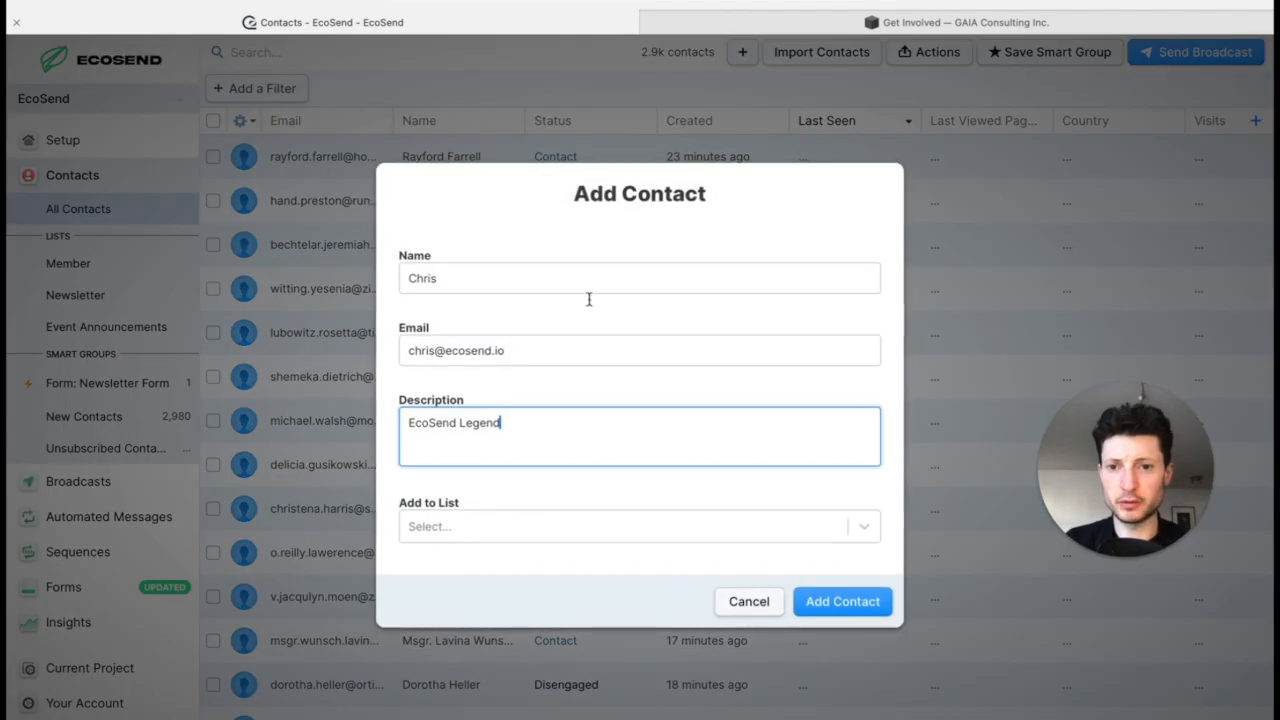
left_click(864, 530)
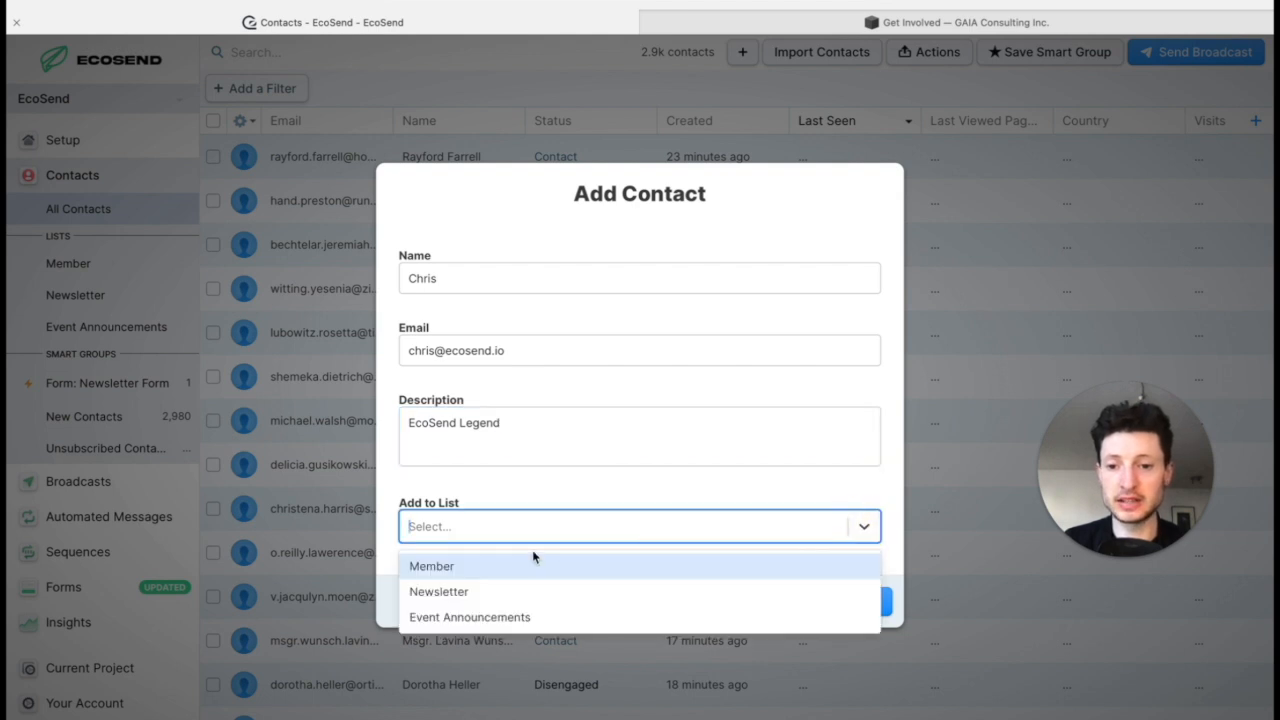
left_click(473, 591)
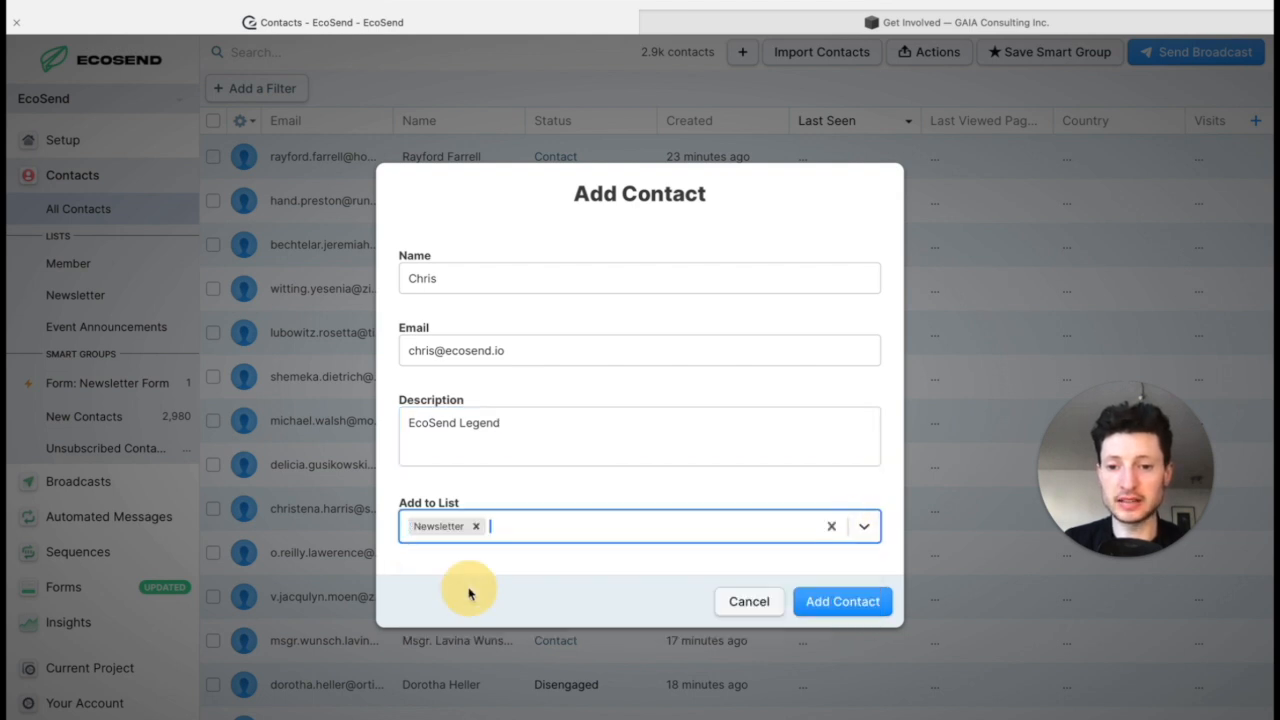
left_click(870, 601)
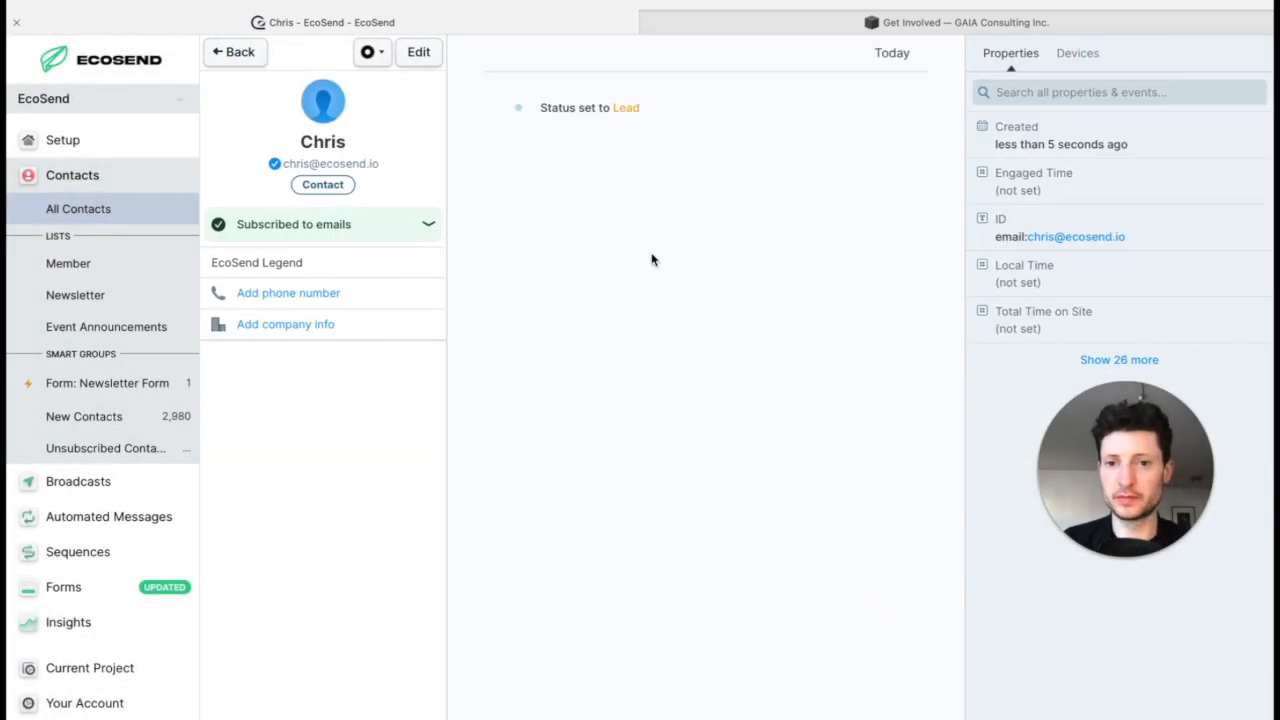
Step: Return to the contacts overview and search for the newly added contact by e-mail address
left_click(230, 52)
left_click(299, 58)
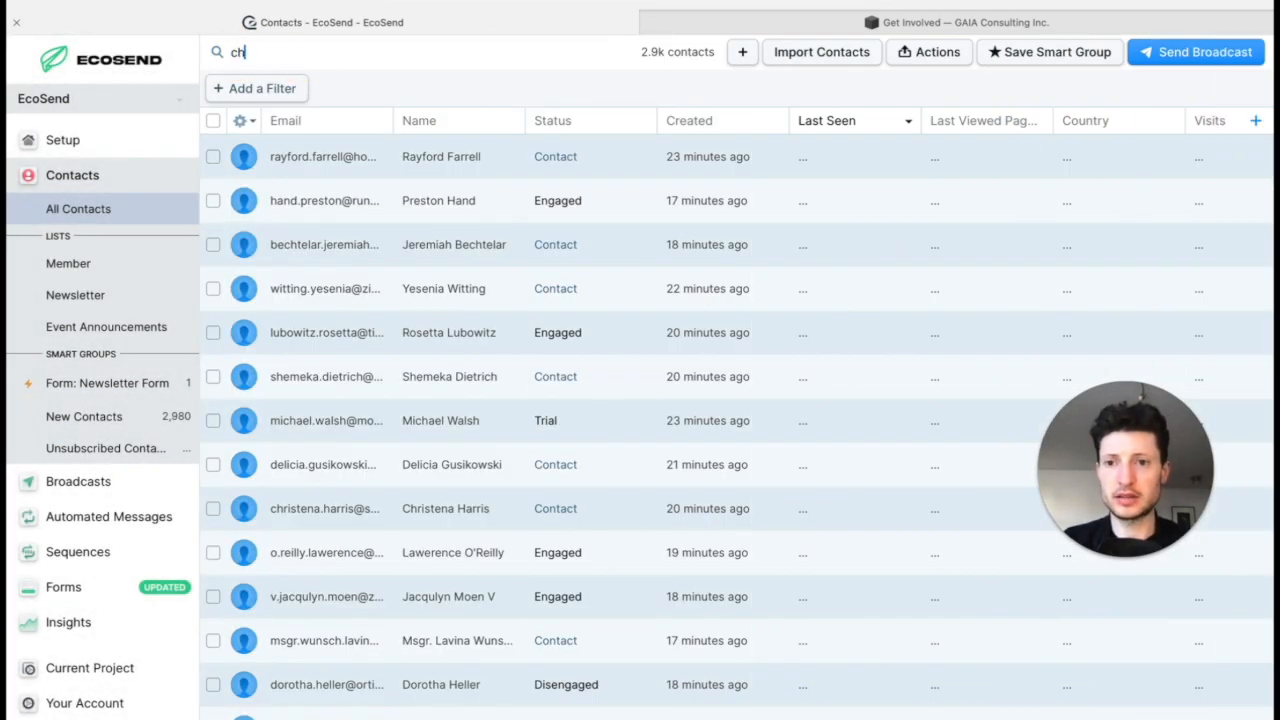
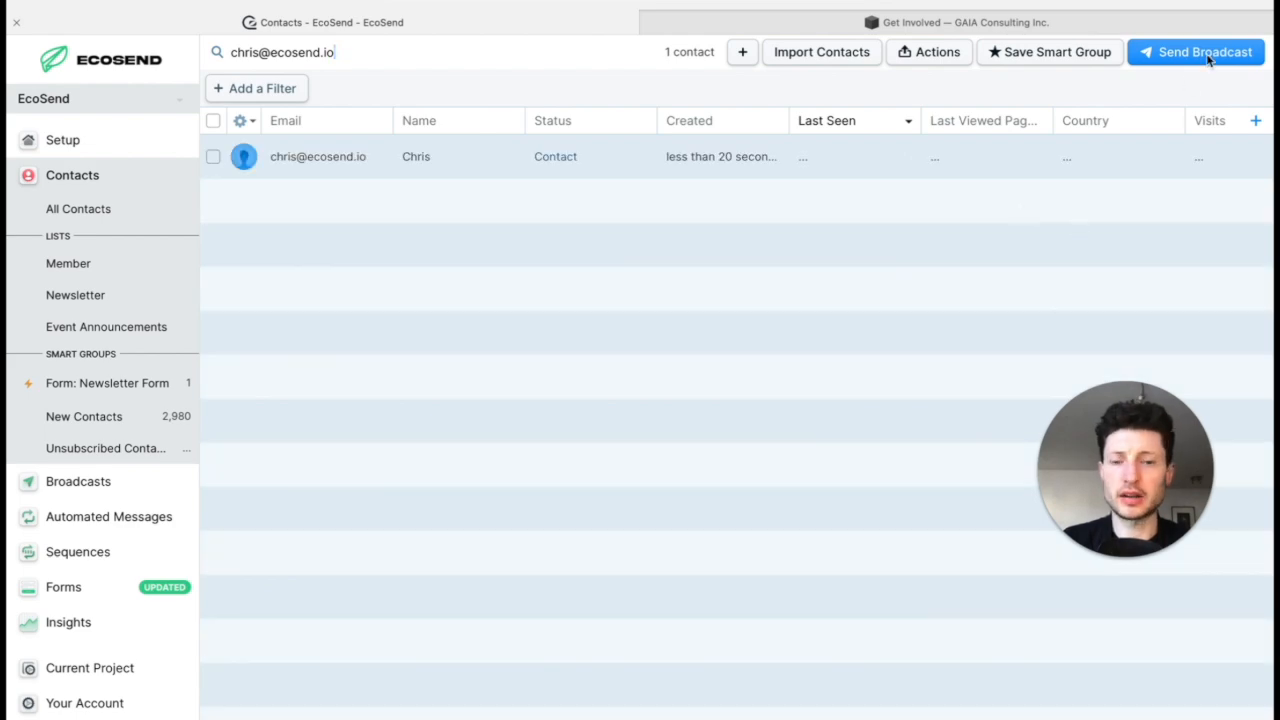
Step: Start a broadcast to the found contact and compose it as a Custom (drag-and-drop / HTML) message with an empty layout
left_click(1207, 57)
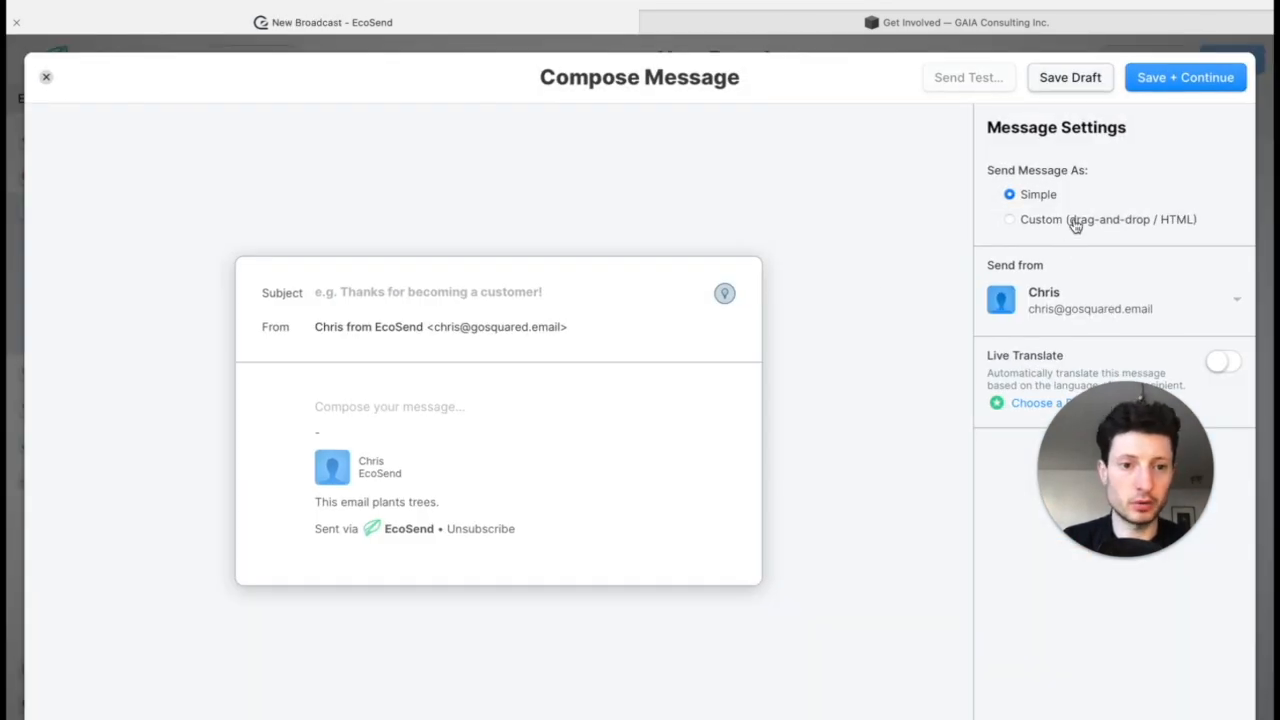
left_click(1045, 229)
left_click(279, 256)
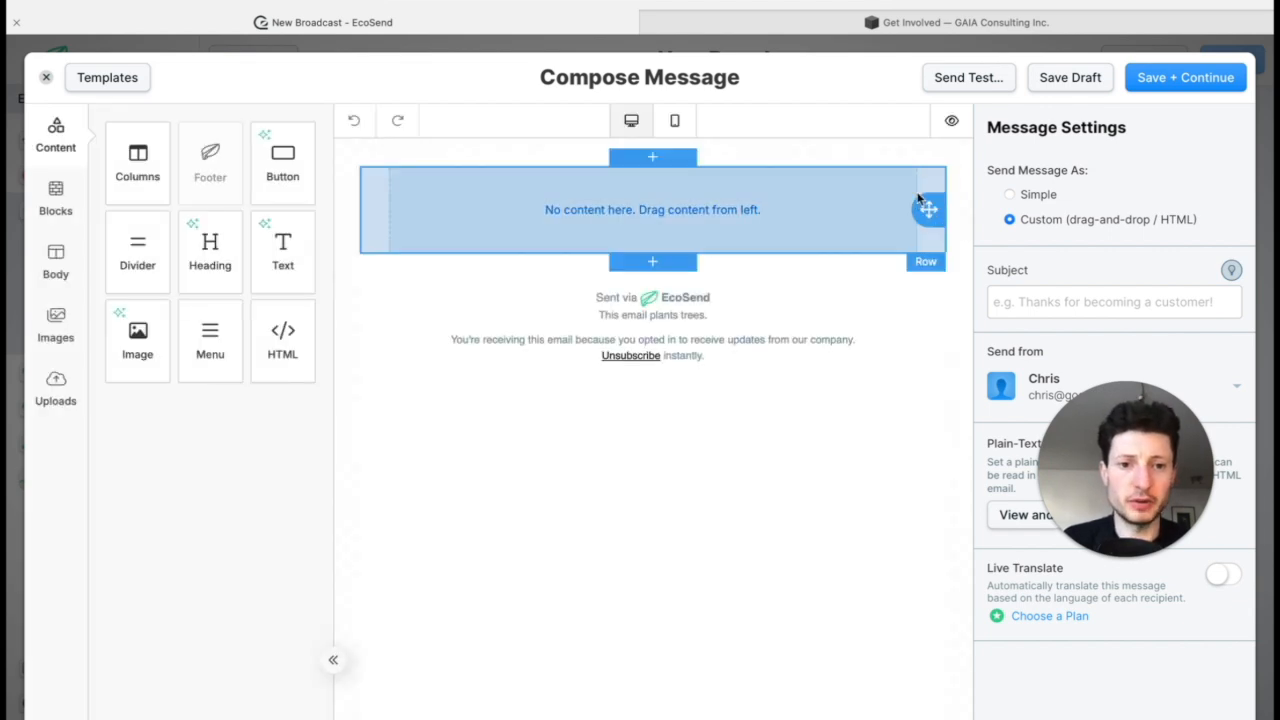
left_click(926, 206)
left_click(313, 121)
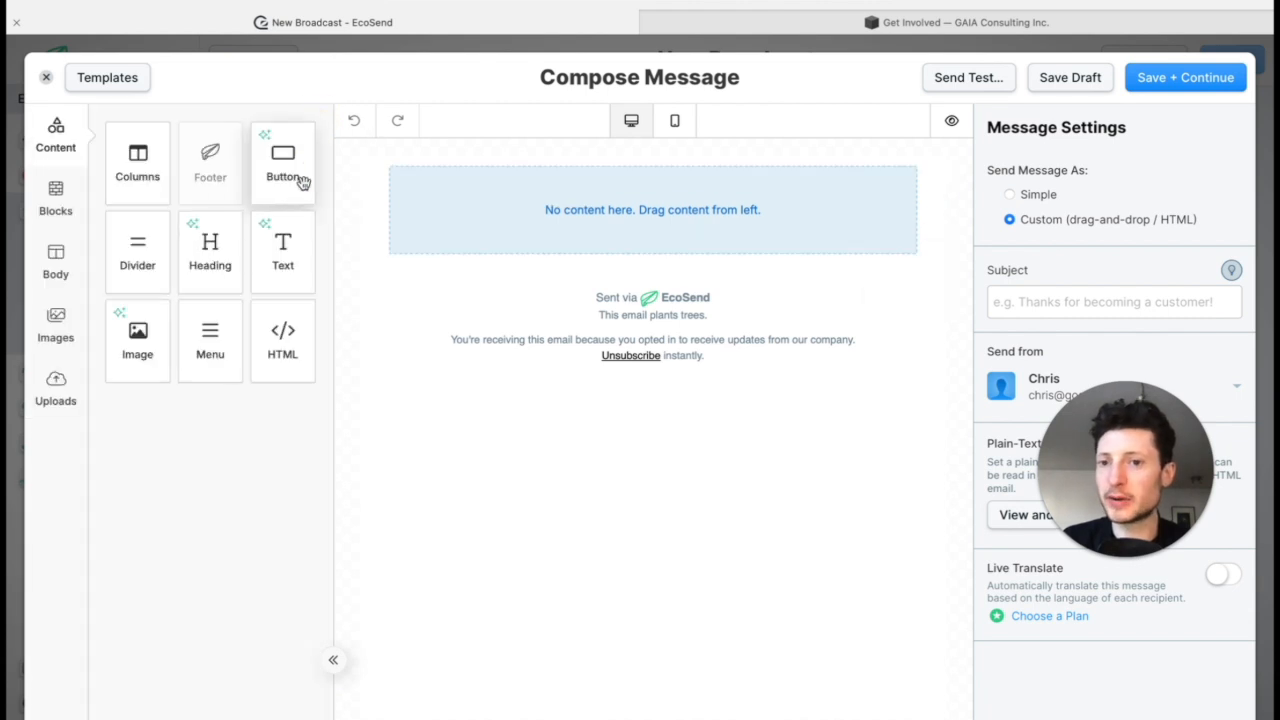
Step: Add a heading, an image block below it and a text block under the image to the email body
left_click_drag(210, 250, 553, 250)
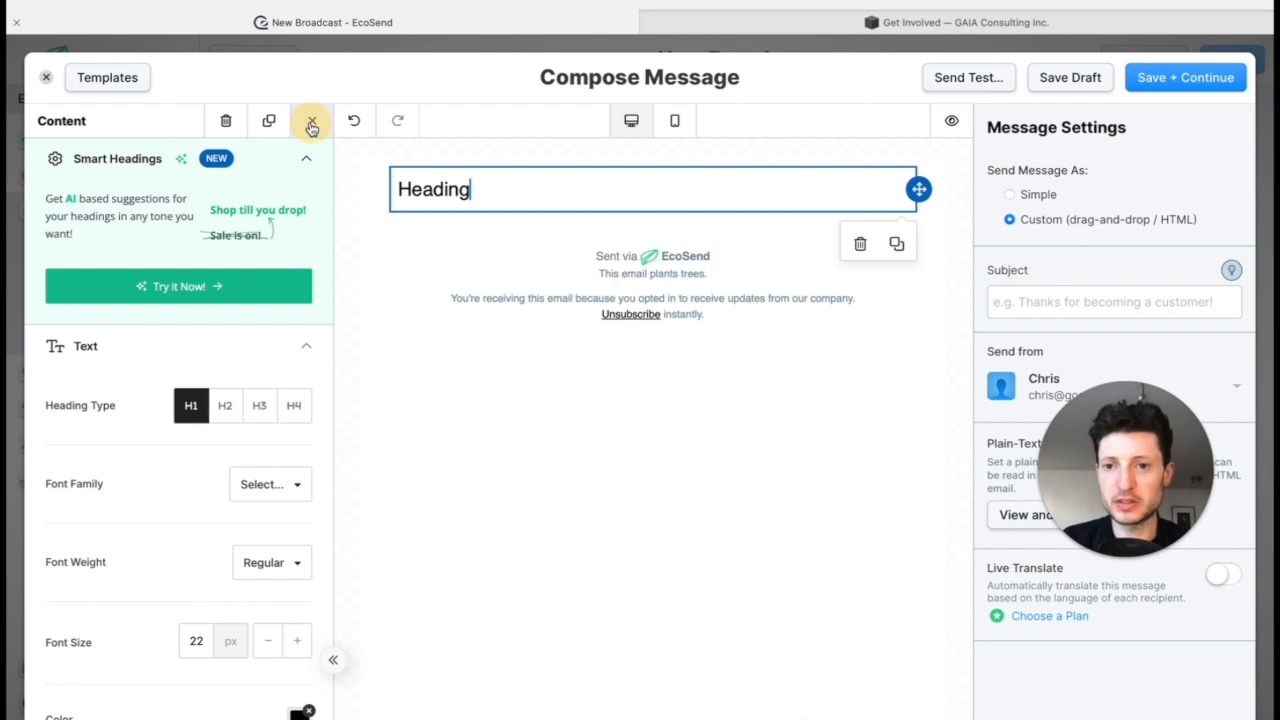
left_click(313, 121)
left_click_drag(140, 345, 476, 262)
left_click_drag(283, 245, 611, 328)
Step: Change the footer's subscription text to "Unsubscribe or manage your preferences."
left_click(773, 405)
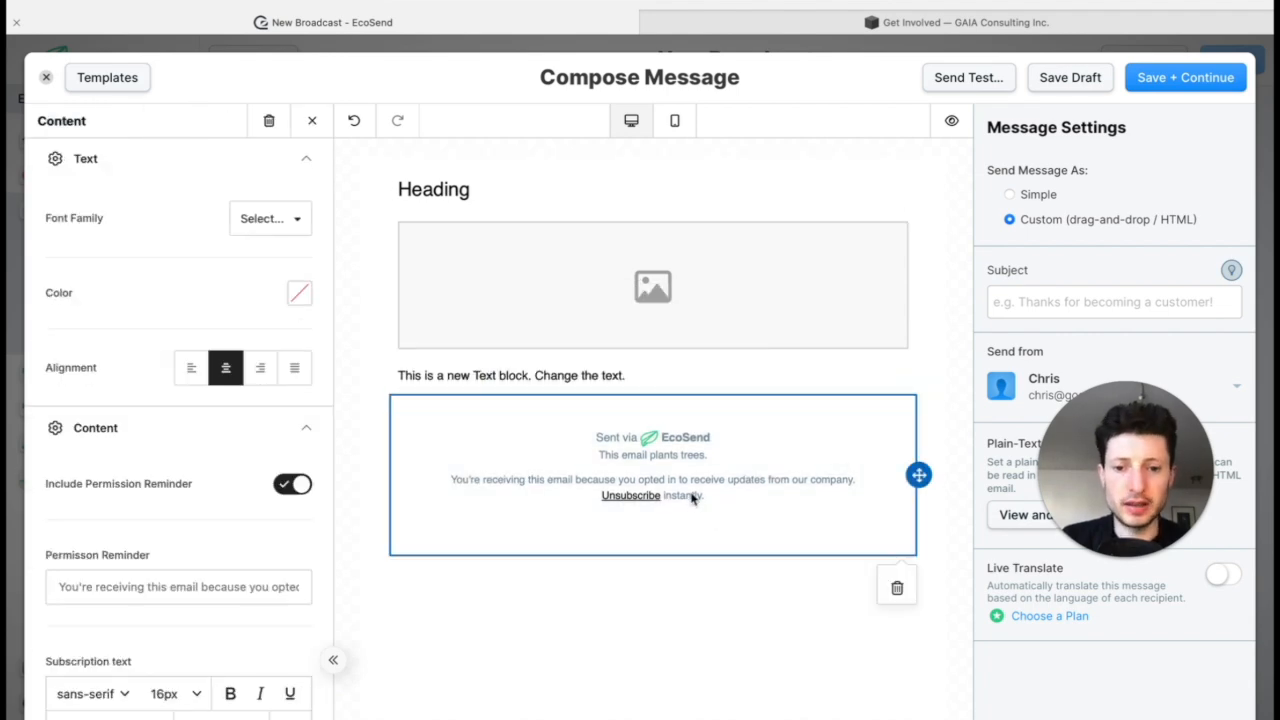
scroll(194, 510, "down", 4)
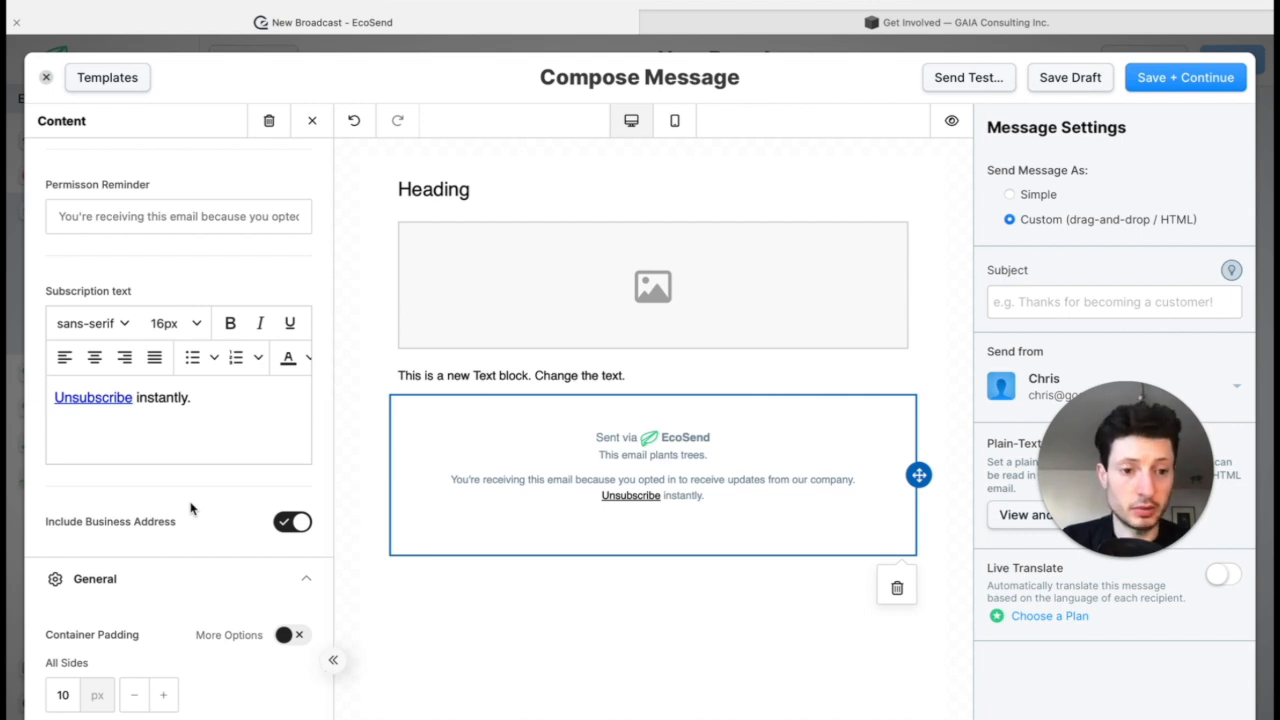
left_click(136, 392)
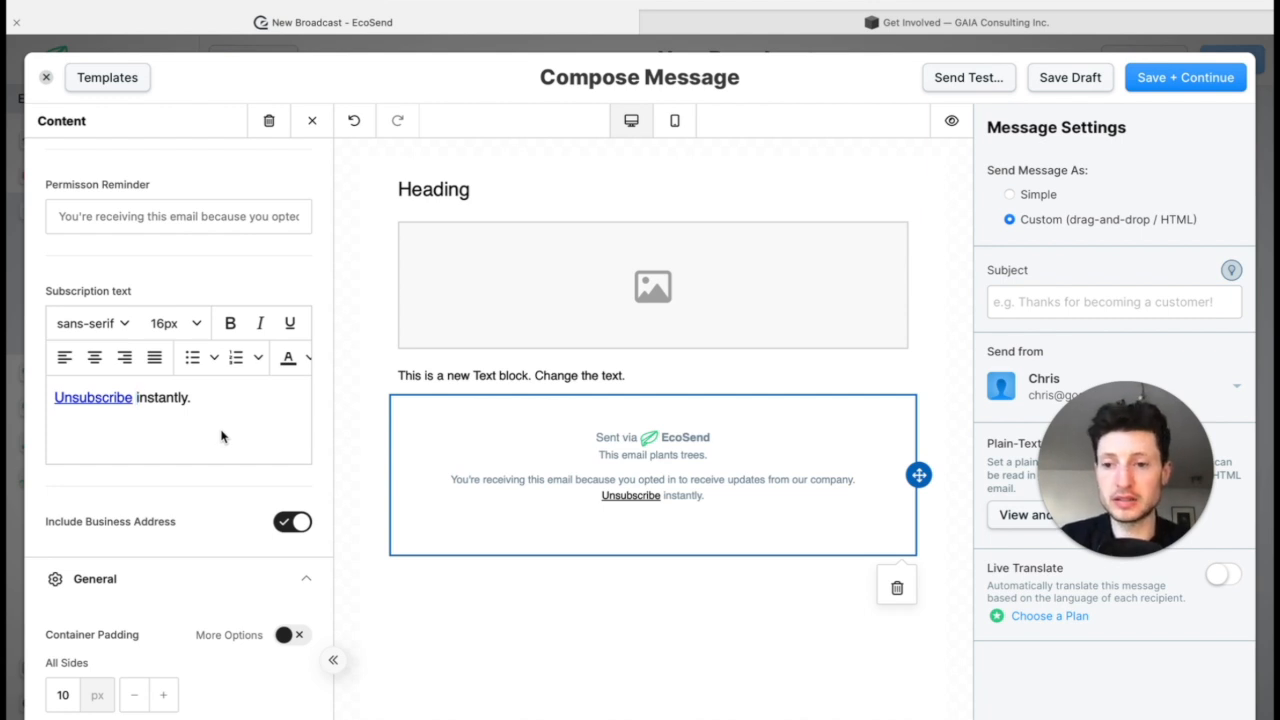
type("or manage yo")
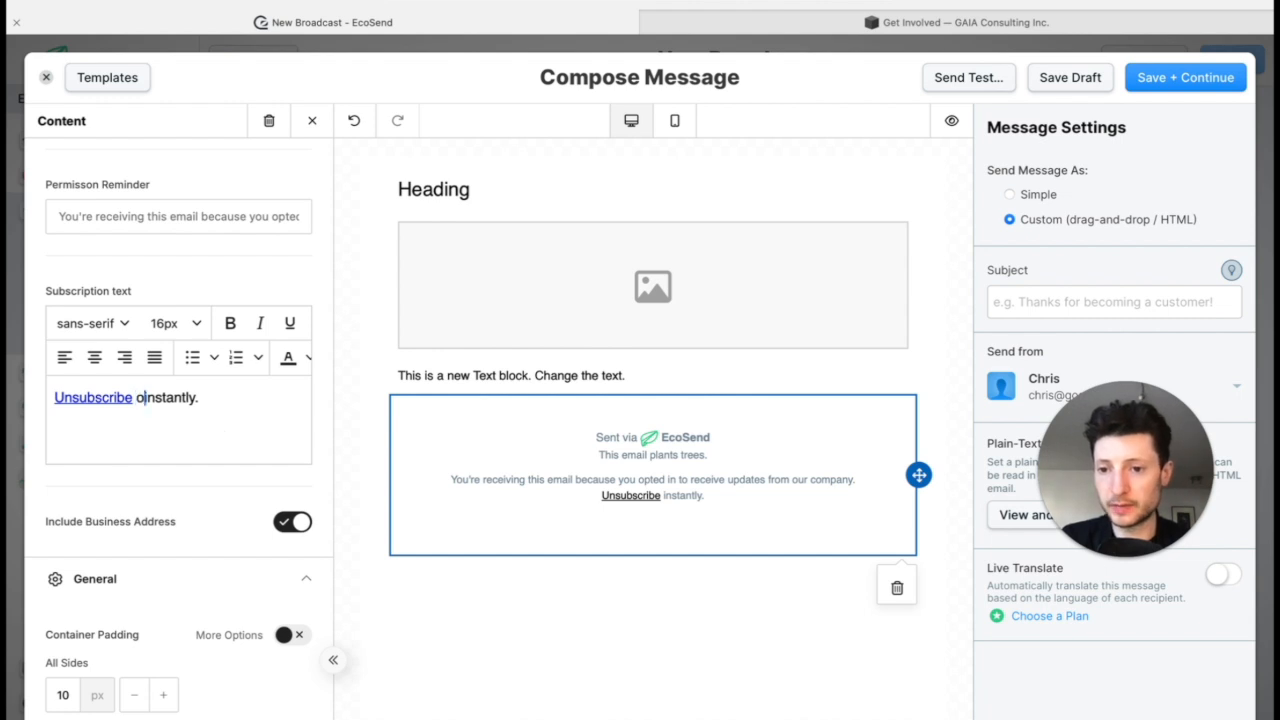
type("ur preferenc")
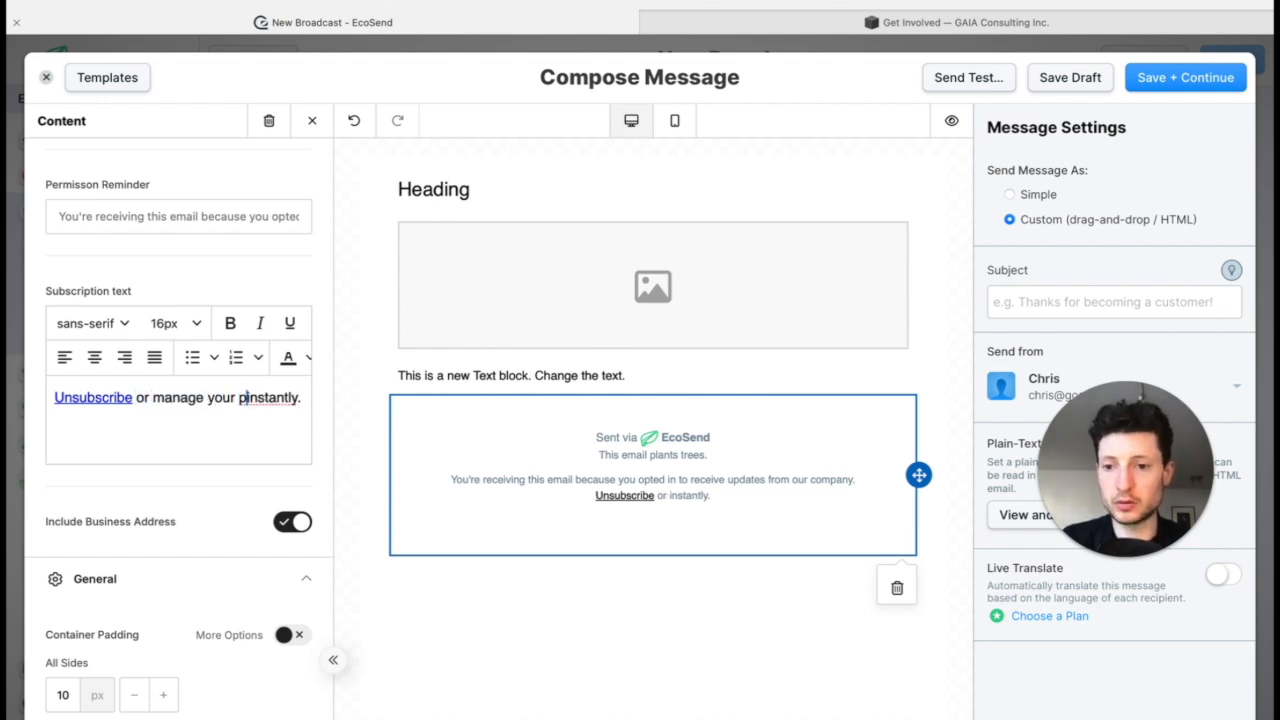
type("es")
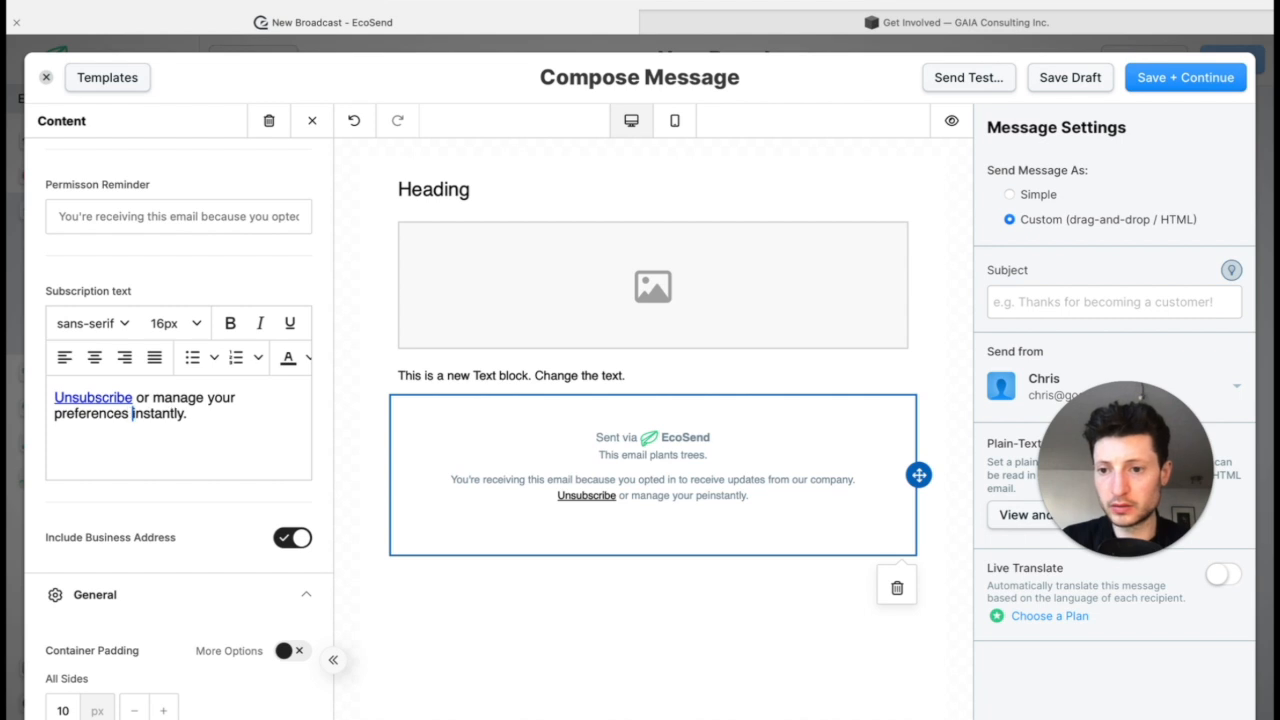
key("alt+shift+Right")
key("BackSpace")
key("BackSpace")
Step: Link the footer words "manage your preferences" to the Subscription Preferences special link and save the link
key("alt+shift+Left")
key("alt+shift+Left")
key("alt+shift+Left")
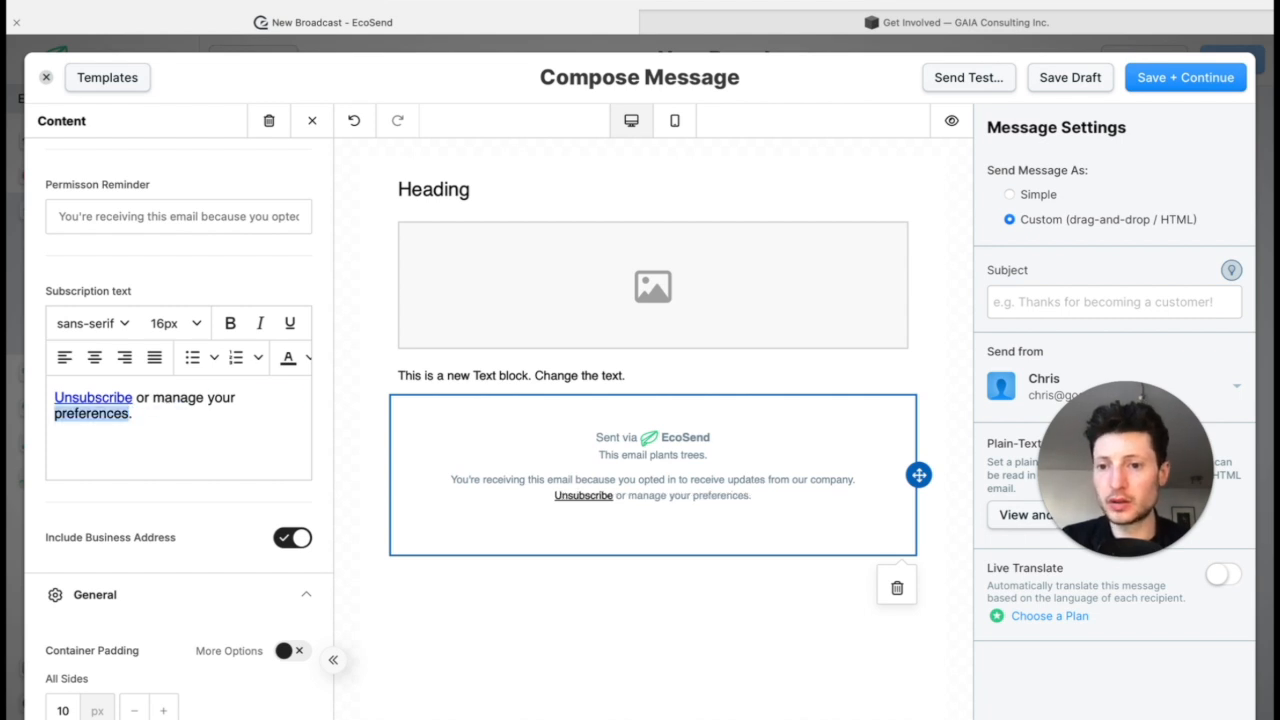
scroll(138, 357, "right", 3)
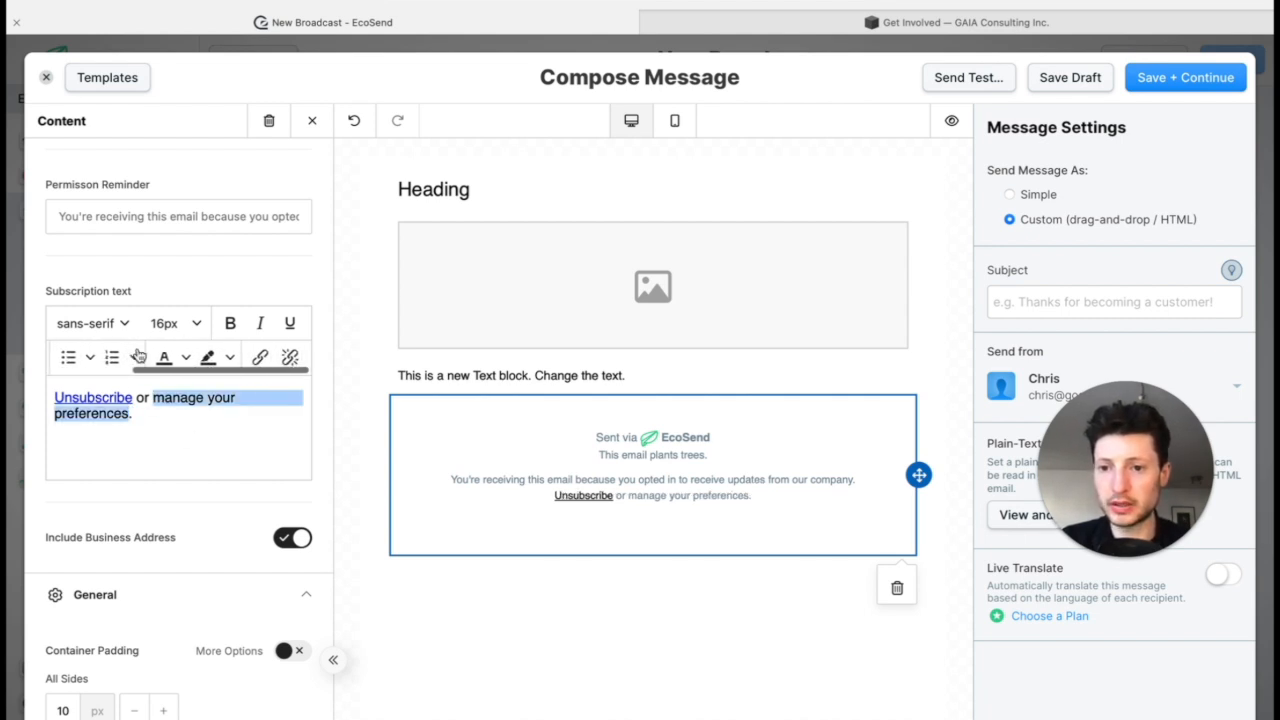
left_click(262, 358)
left_click(671, 483)
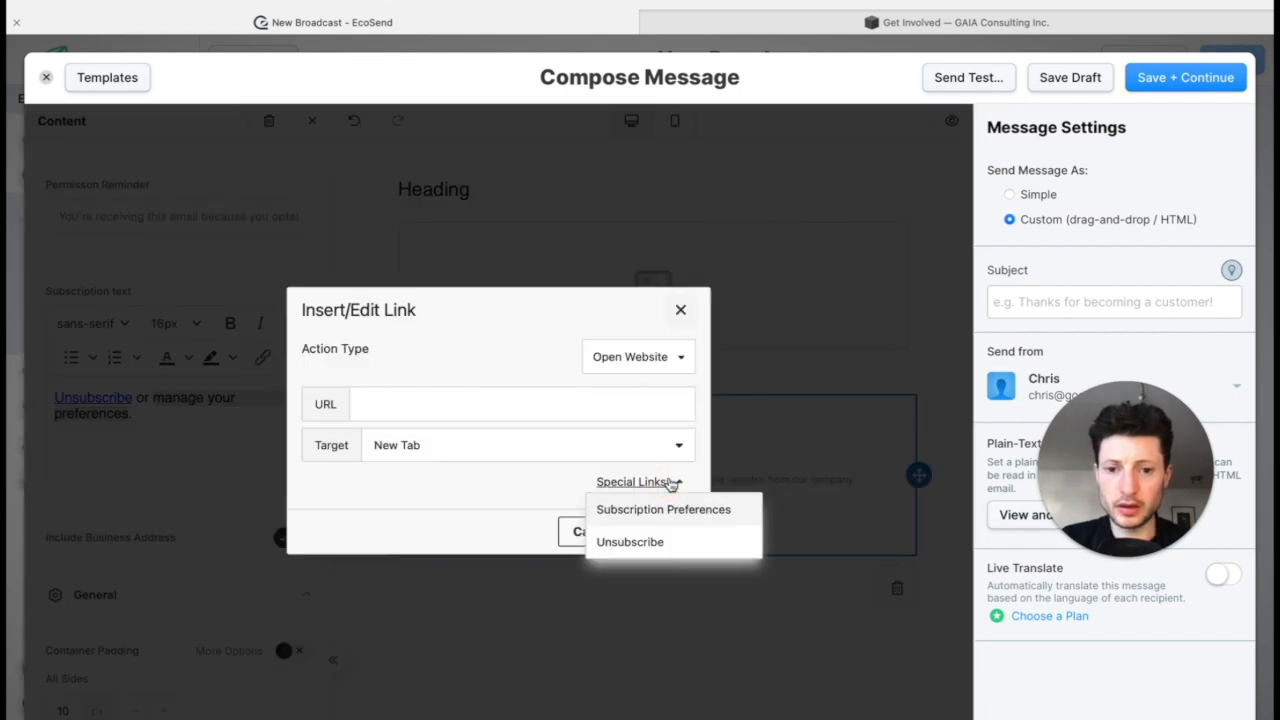
left_click(720, 511)
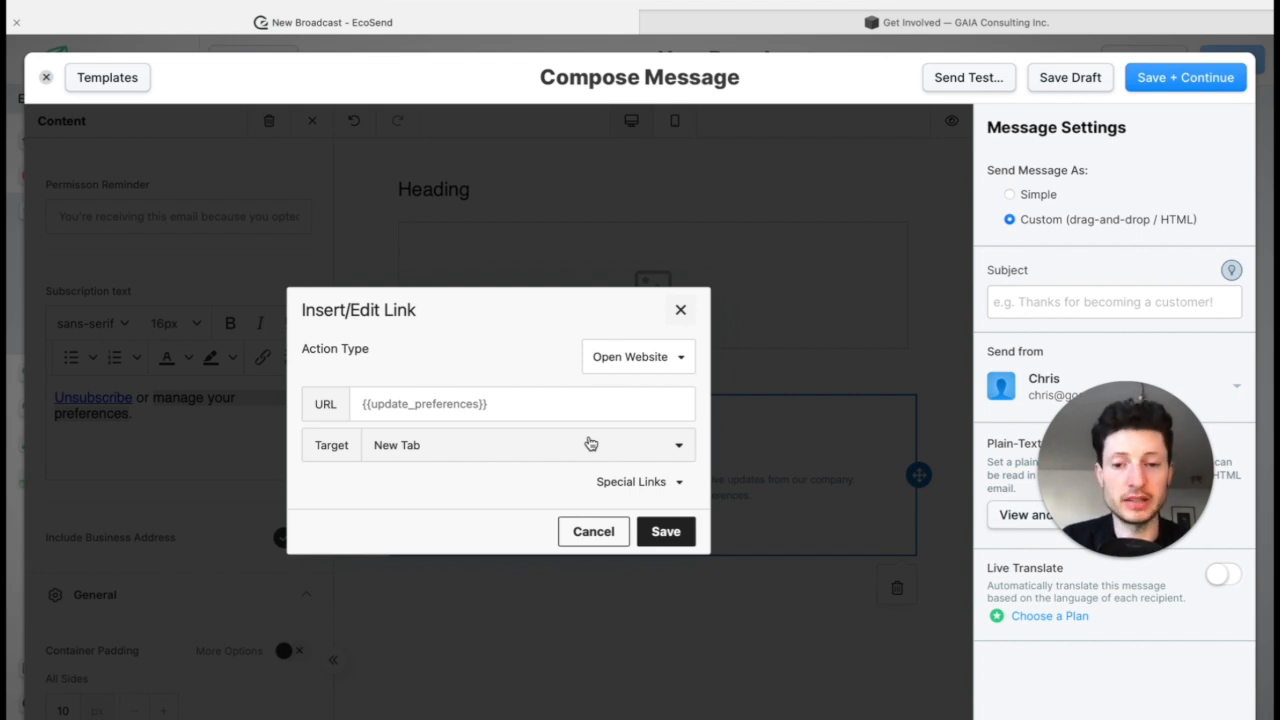
left_click(668, 532)
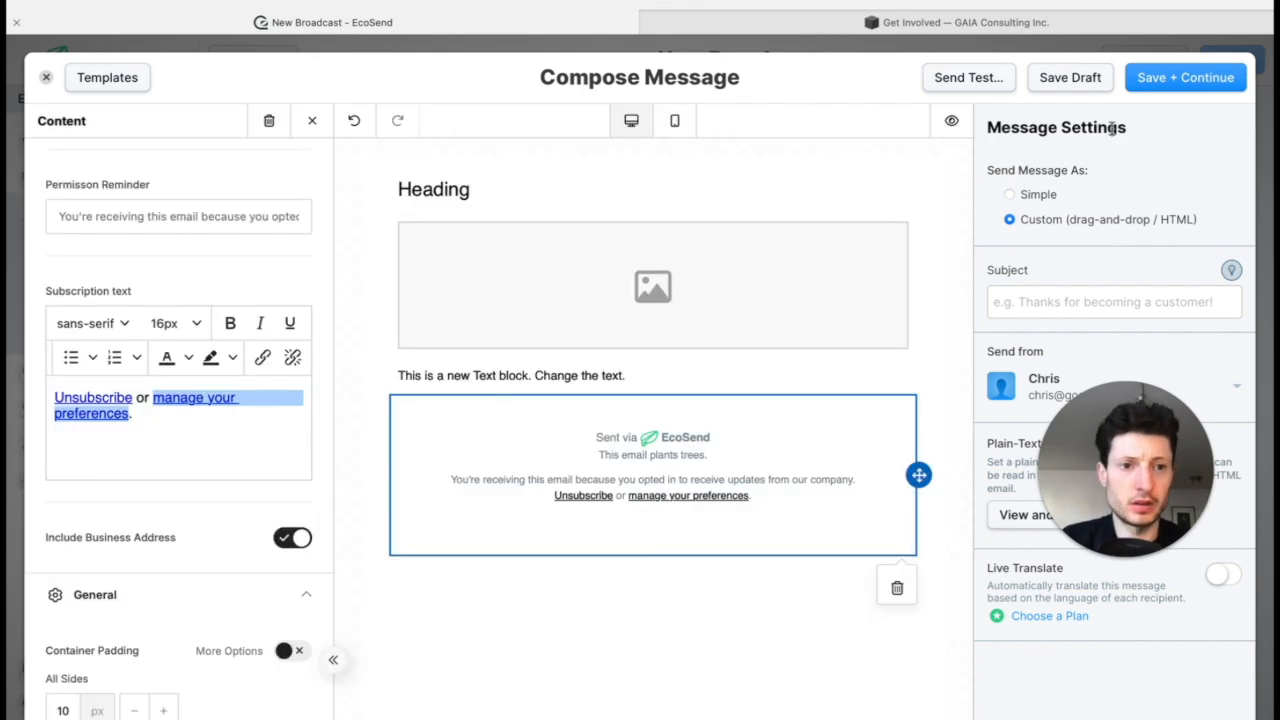
Step: Set the message subject to "Content", save the message and continue to the broadcast details
left_click(1043, 305)
type("Content")
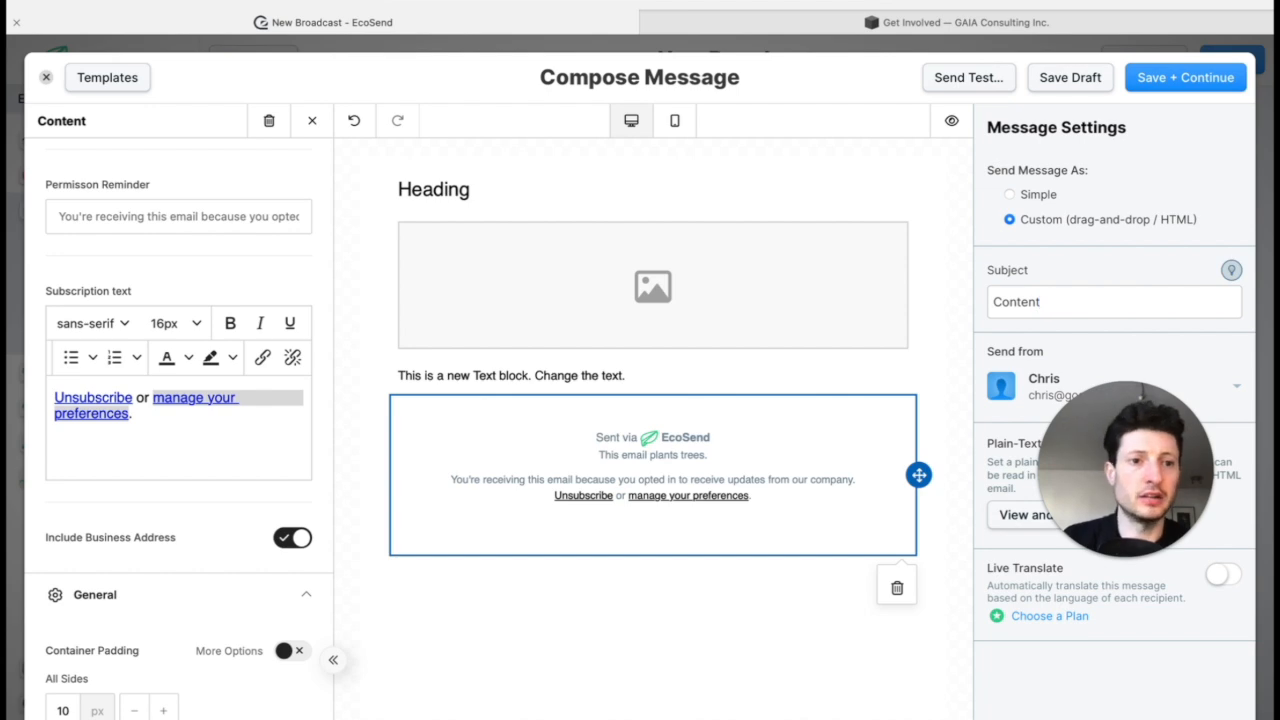
left_click(1172, 88)
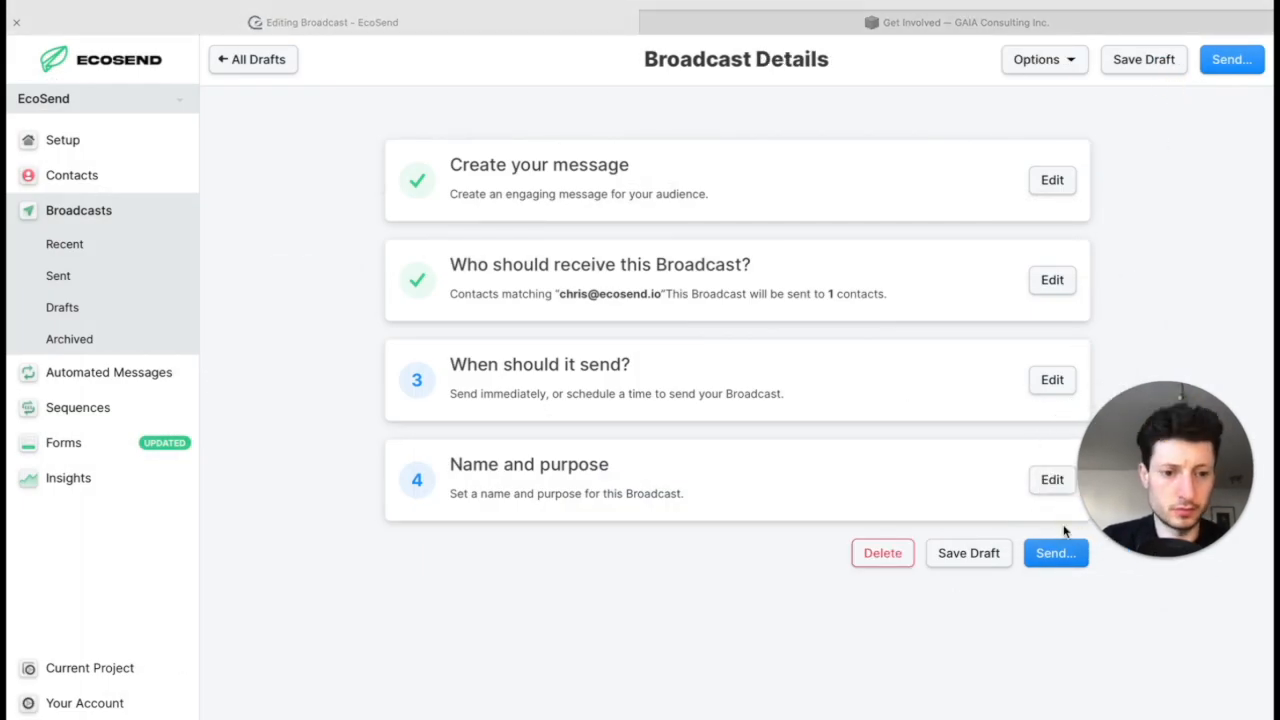
Step: Send the broadcast to the selected contact, confirm sending and return to all broadcasts
left_click(1046, 566)
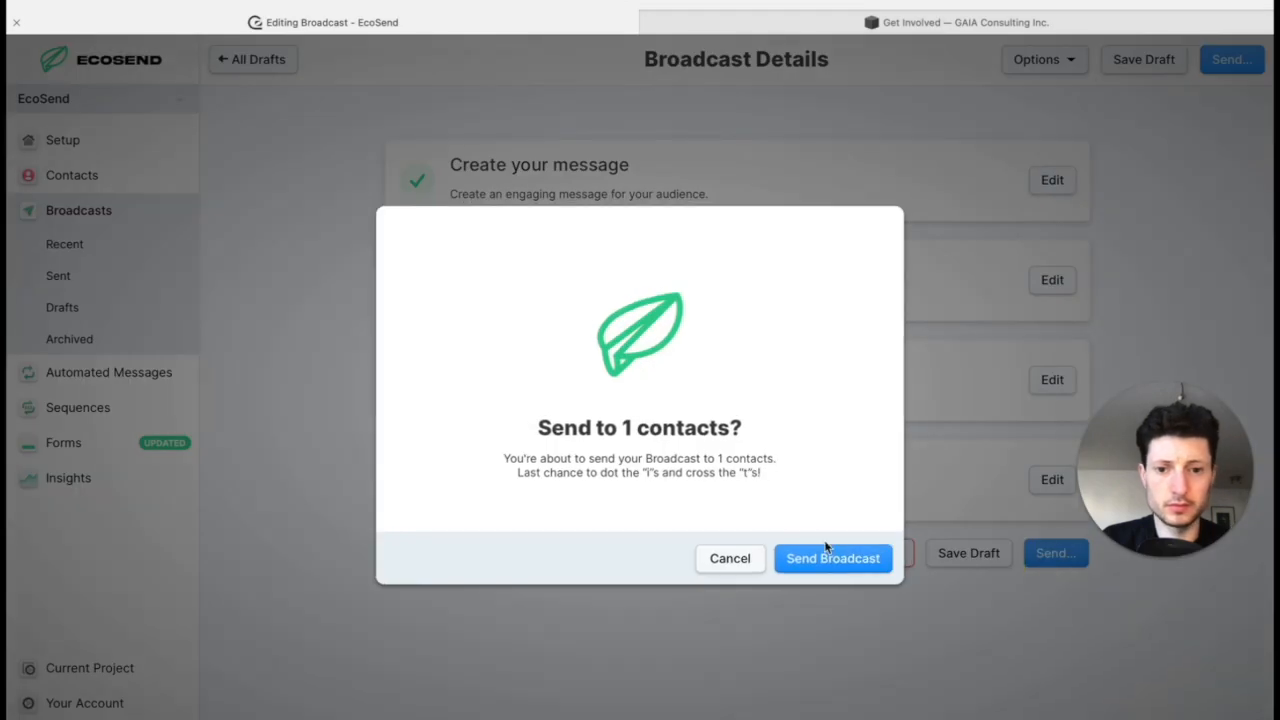
left_click(807, 557)
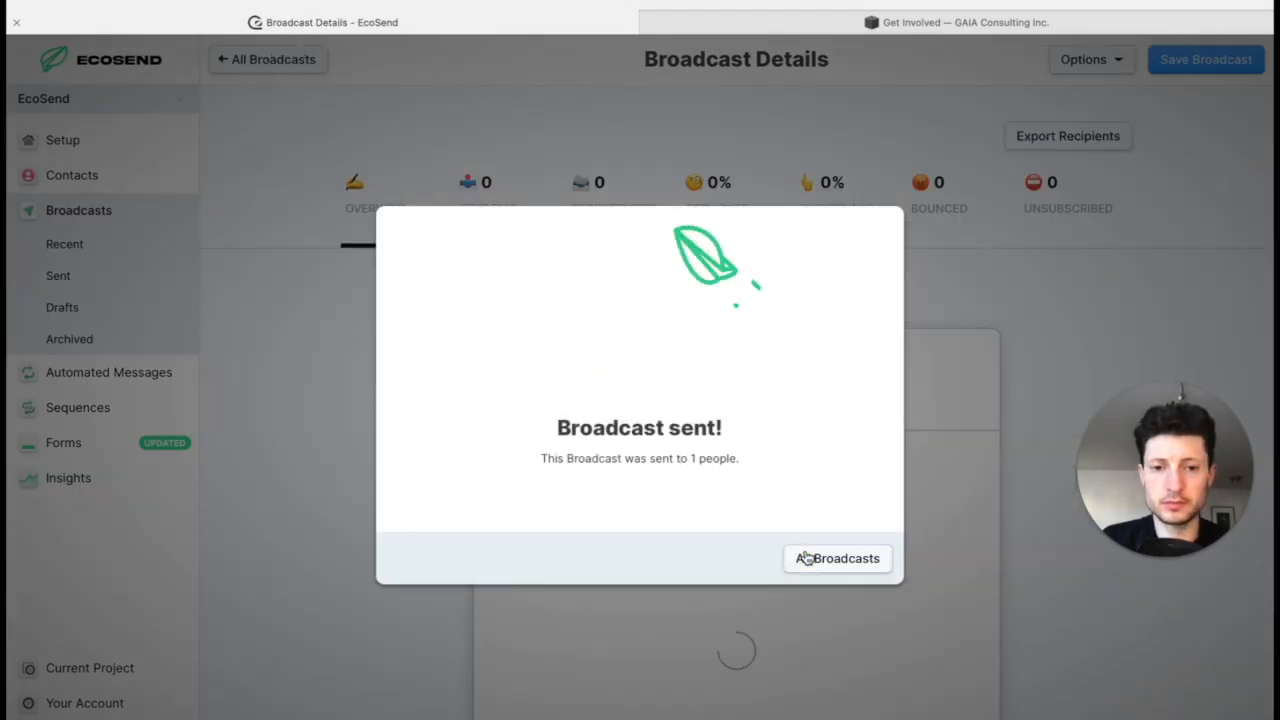
left_click(812, 563)
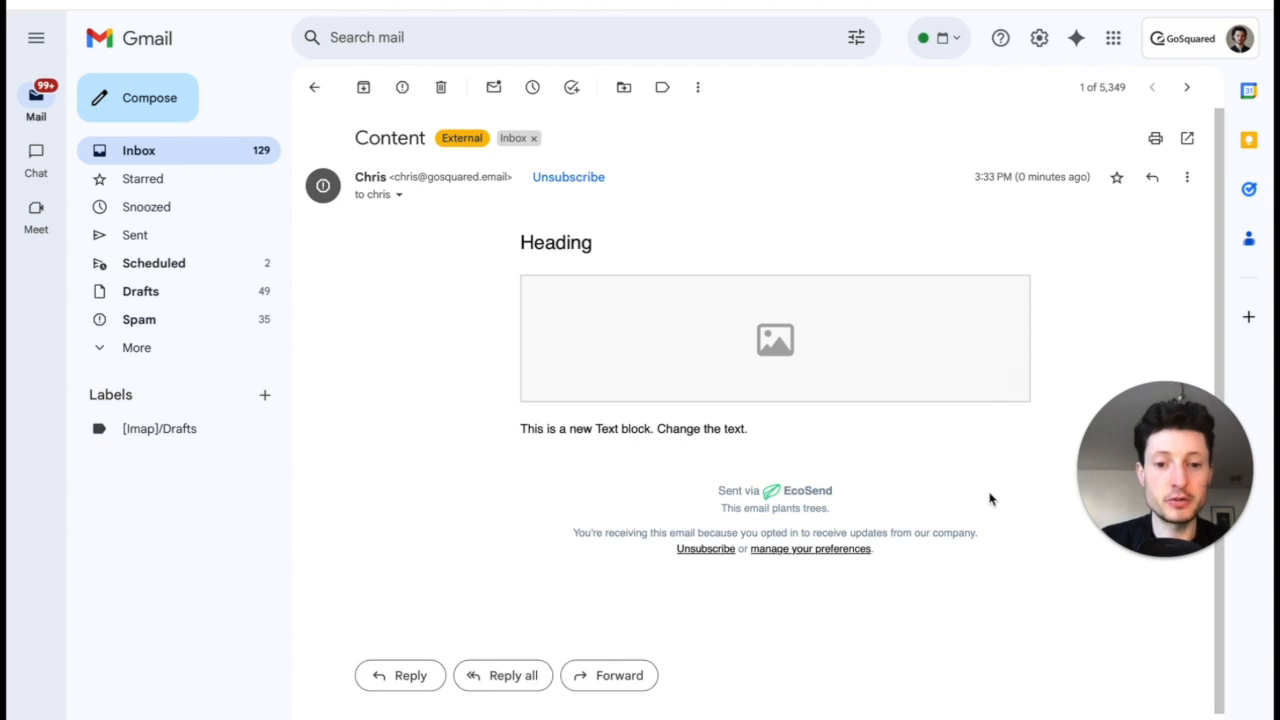
Step: In the broadcast email received in Gmail, follow the "manage your preferences" link to view the email preferences page
left_click(805, 550)
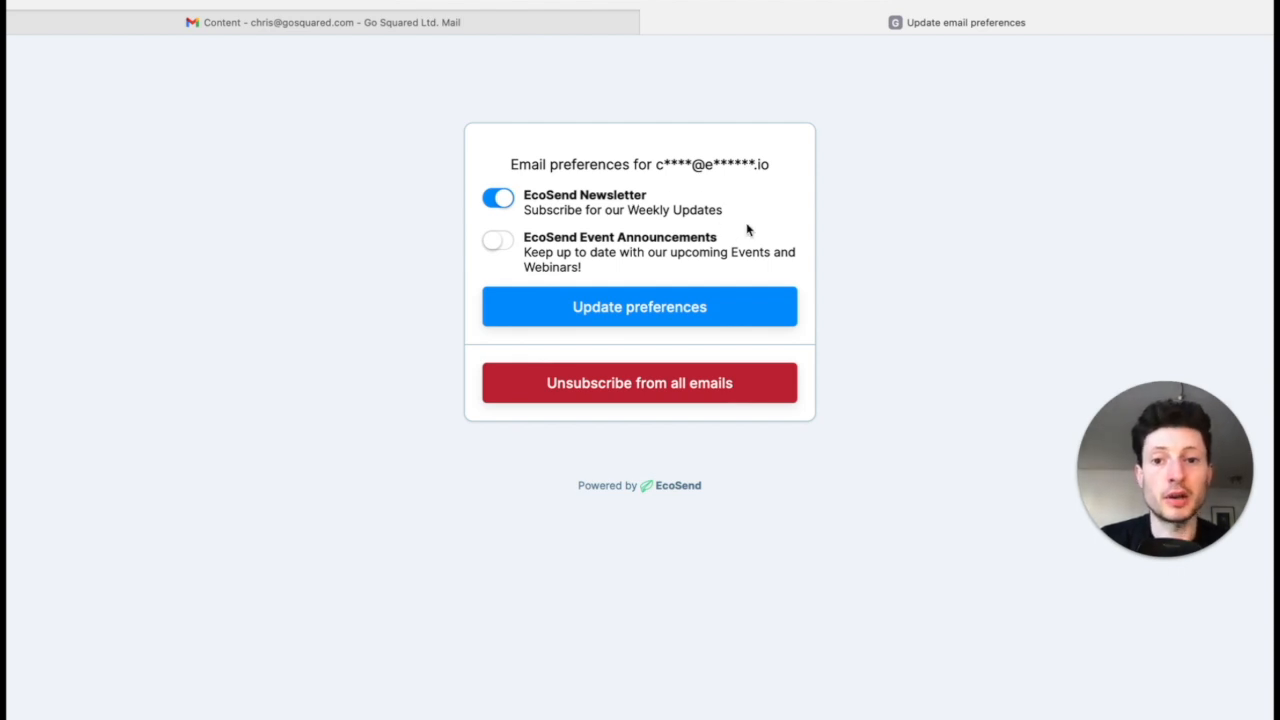
Step: Opt in to EcoSend Event Announcements, opt out of the EcoSend Newsletter, and save the updated email preferences
left_click(491, 243)
left_click(499, 202)
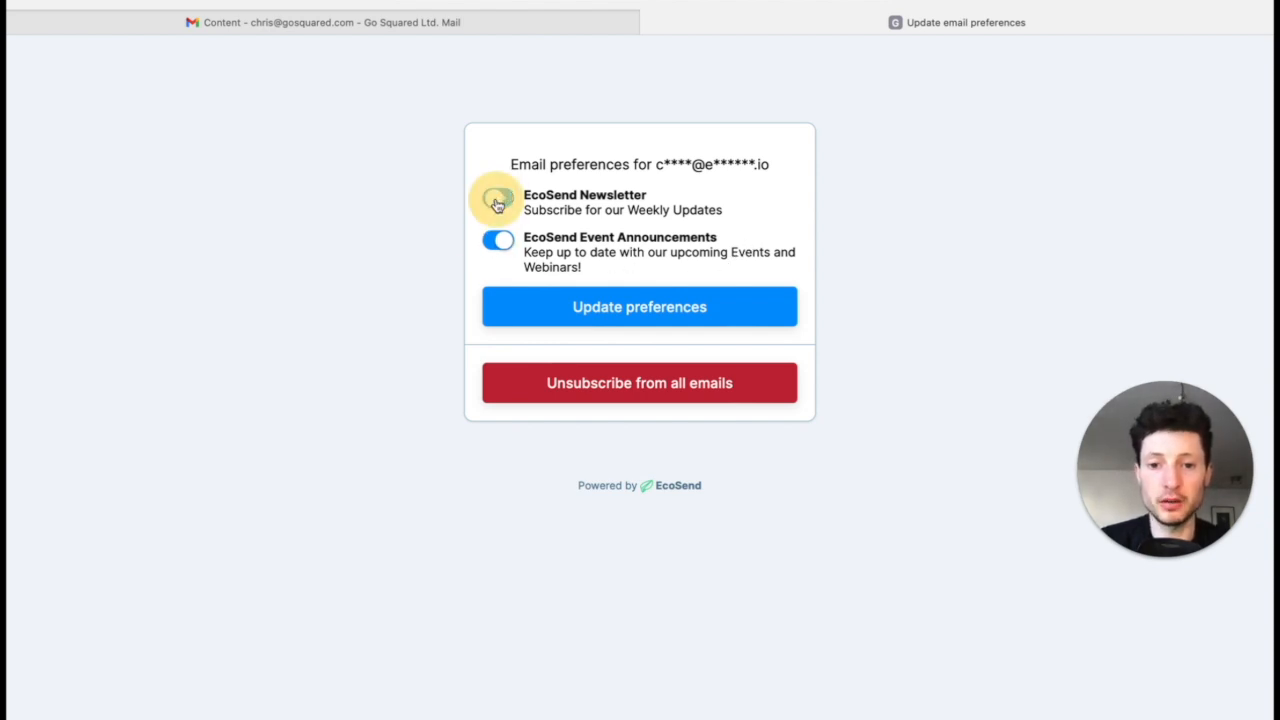
left_click(668, 309)
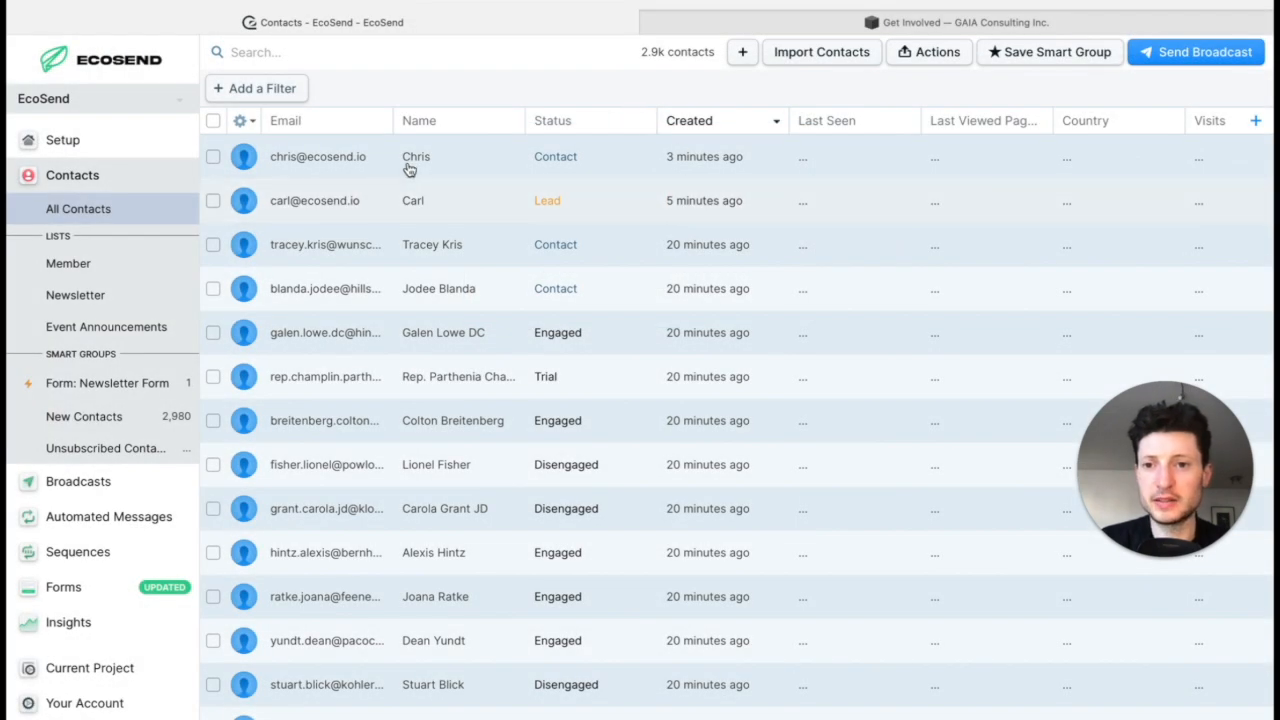
Step: Switch to EcoSend, check the list subscriptions of the newest contact and return to all contacts
left_click(409, 170)
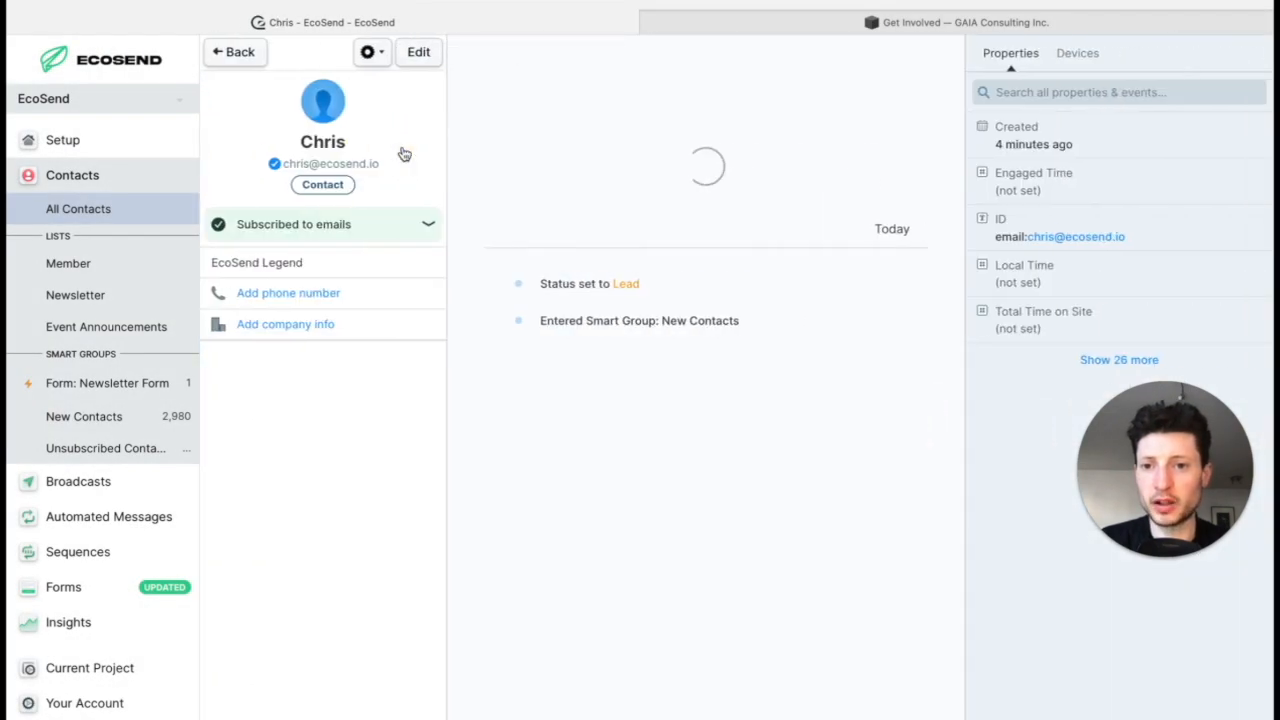
left_click(429, 228)
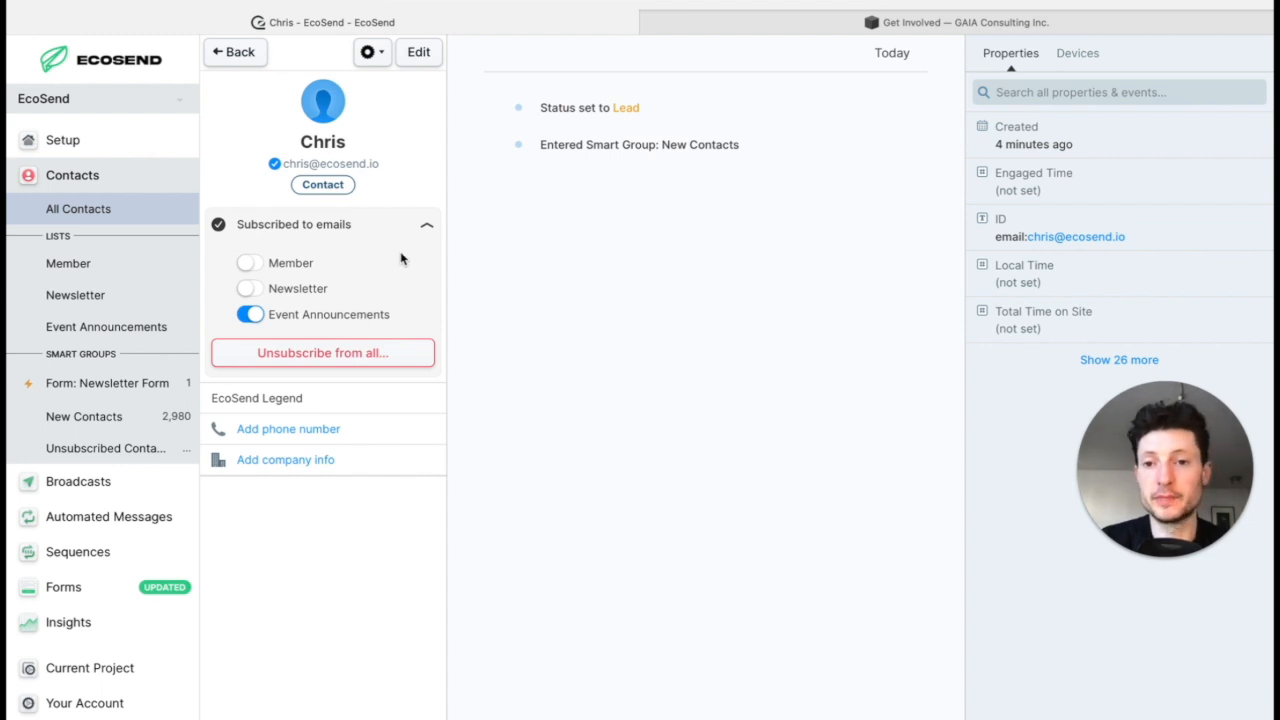
left_click(244, 53)
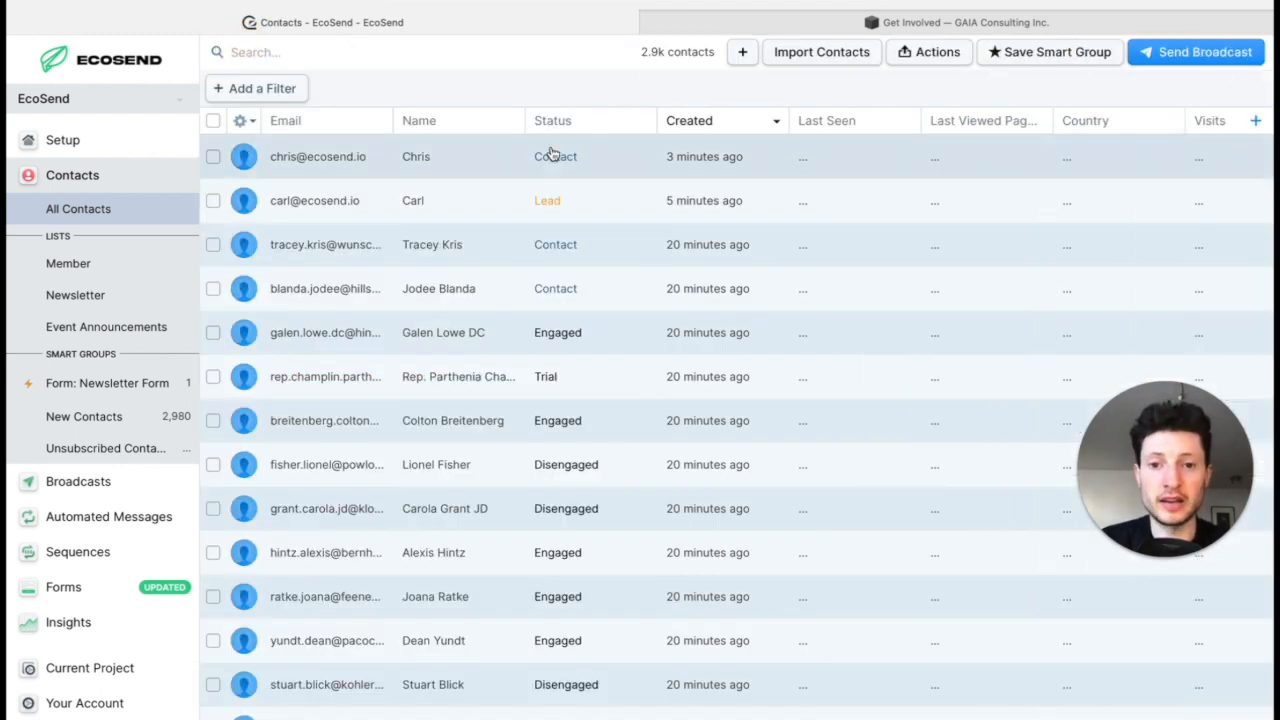
Step: Check the list subscriptions of the third contact, the marketing director at Wunsch, Jast and Stehr, and return to all contacts
left_click(338, 250)
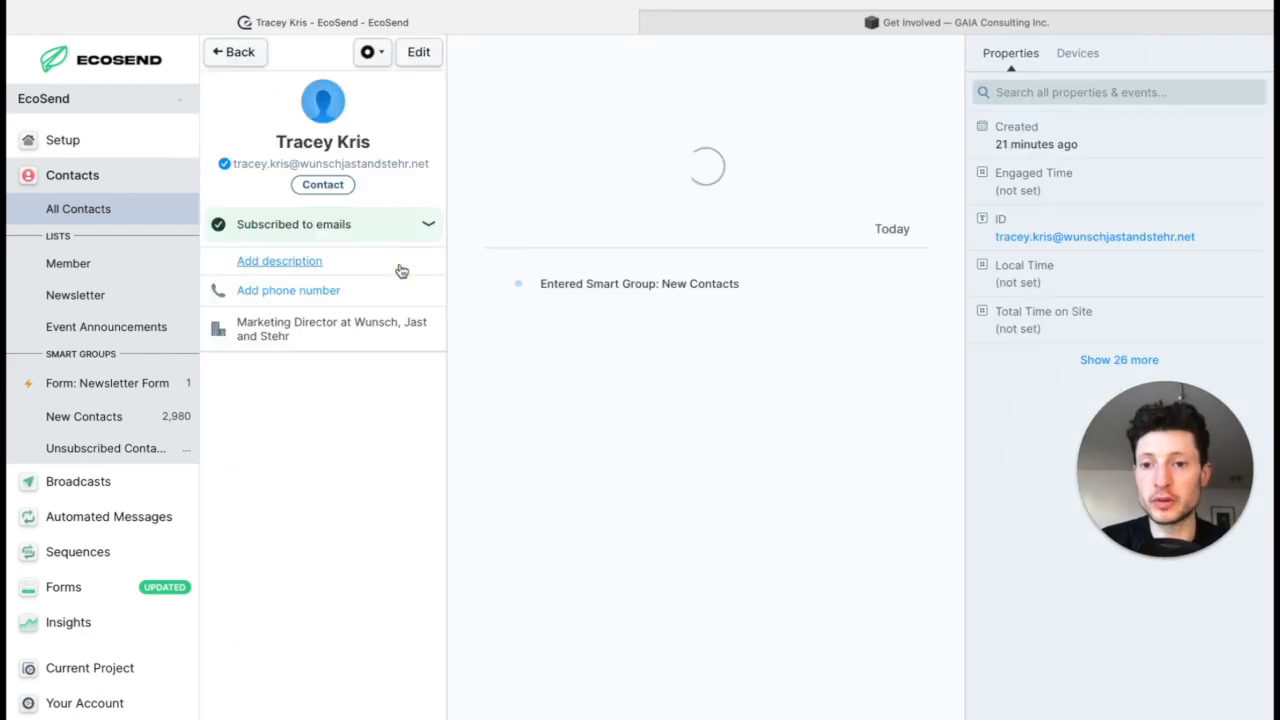
left_click(426, 228)
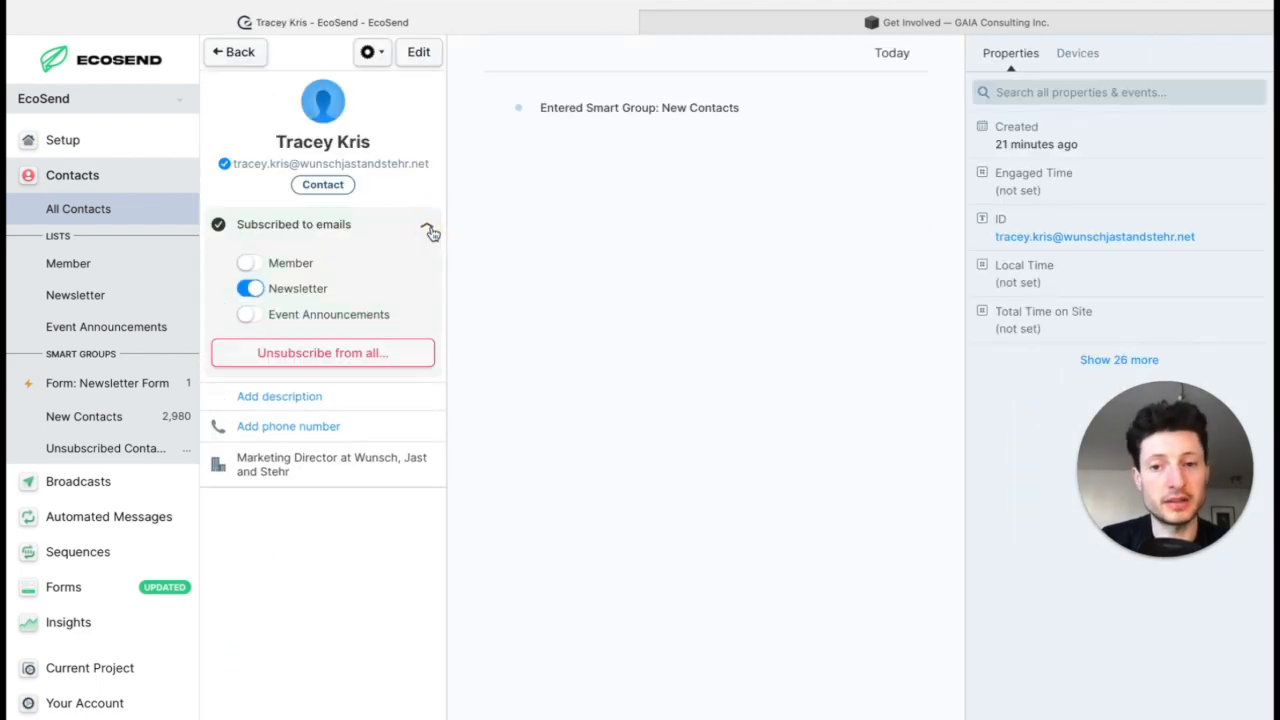
left_click(434, 234)
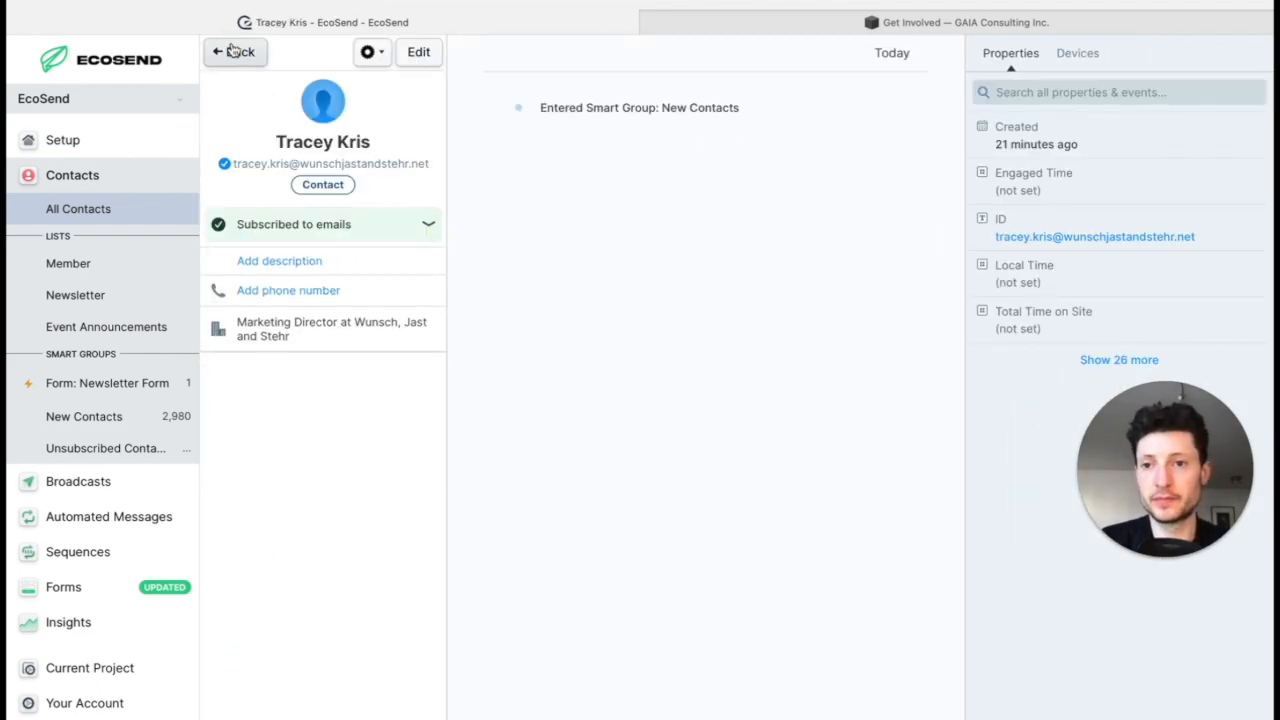
left_click(233, 51)
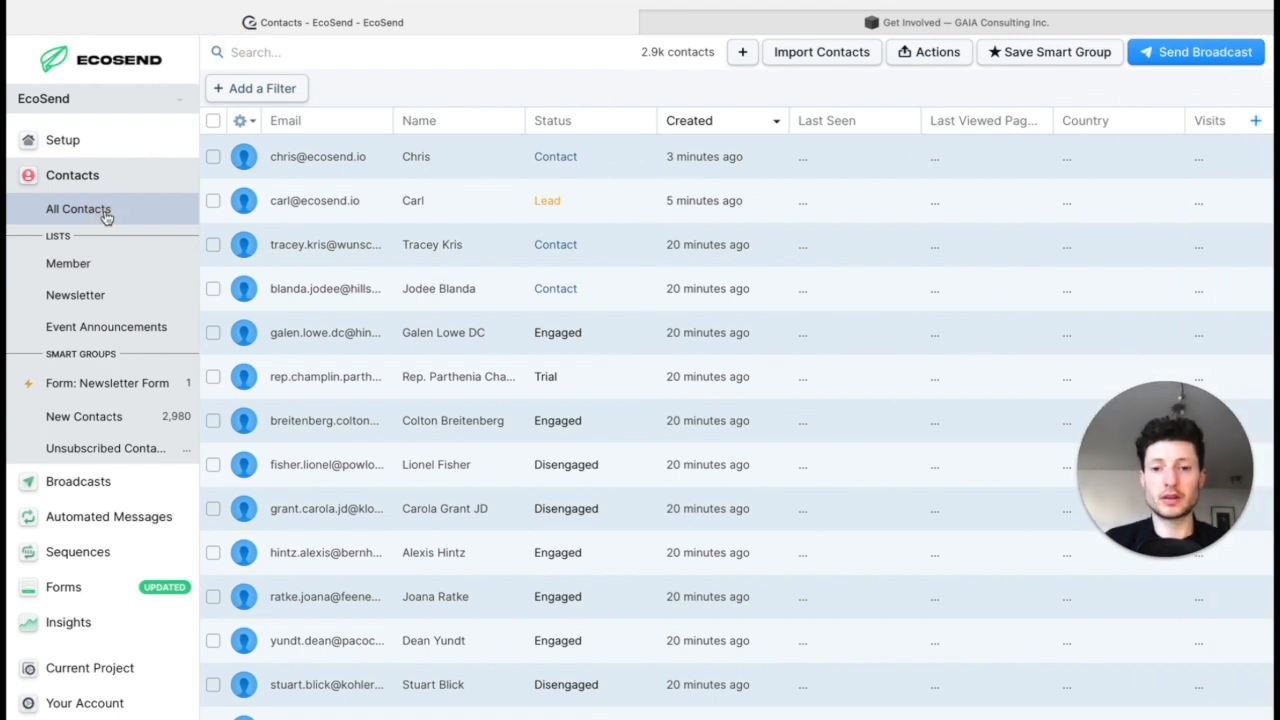